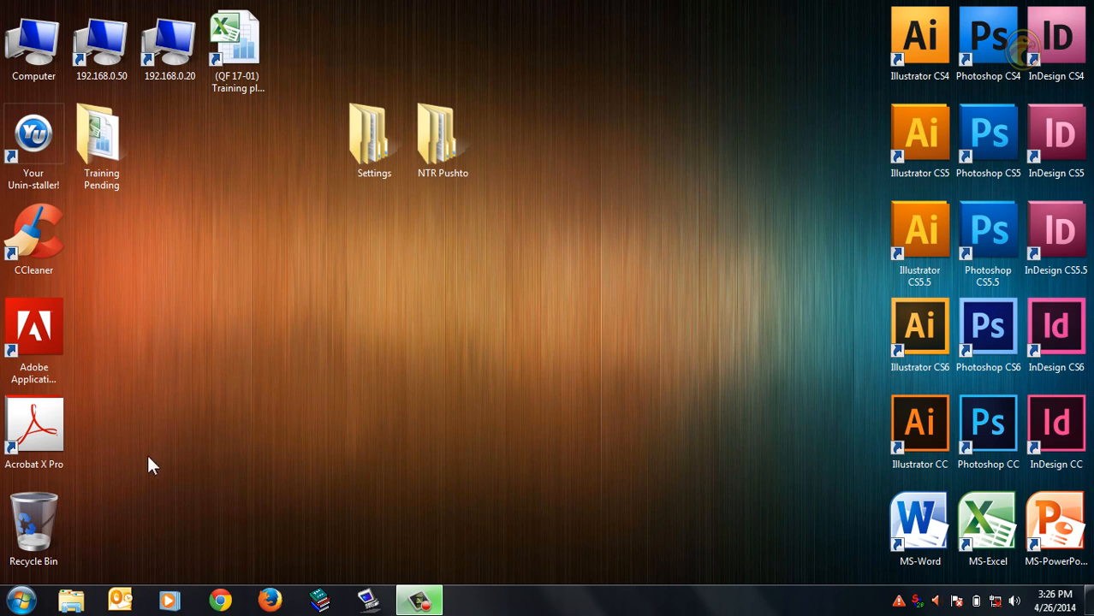
# Step: Find and launch NTR2 by searching for "ntr", then restore its maximized window to a smaller size
pyautogui.click(12, 604)
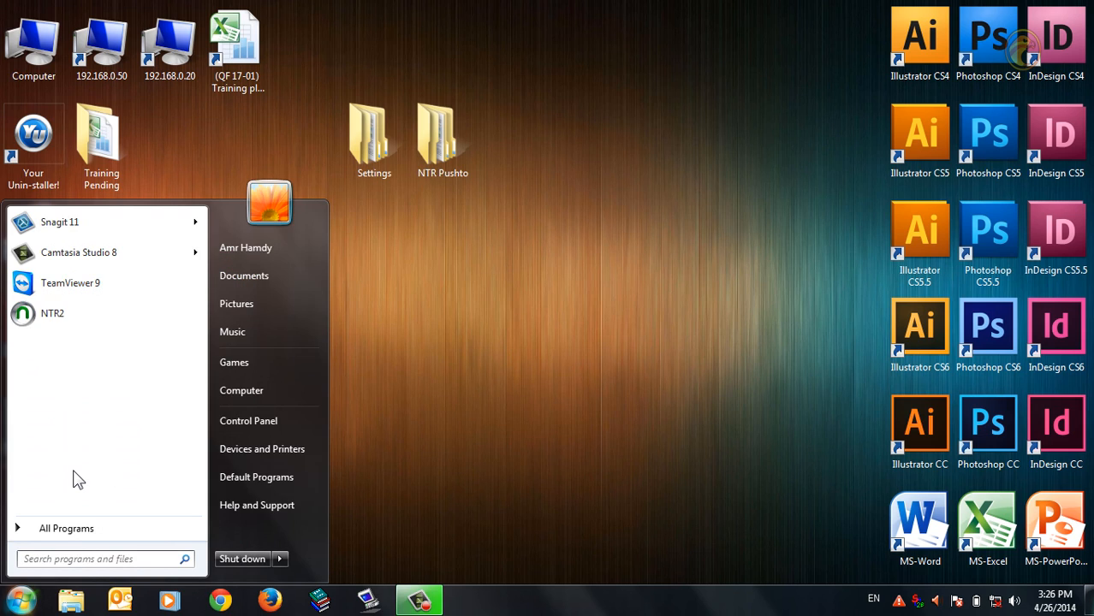
pyautogui.write('n')
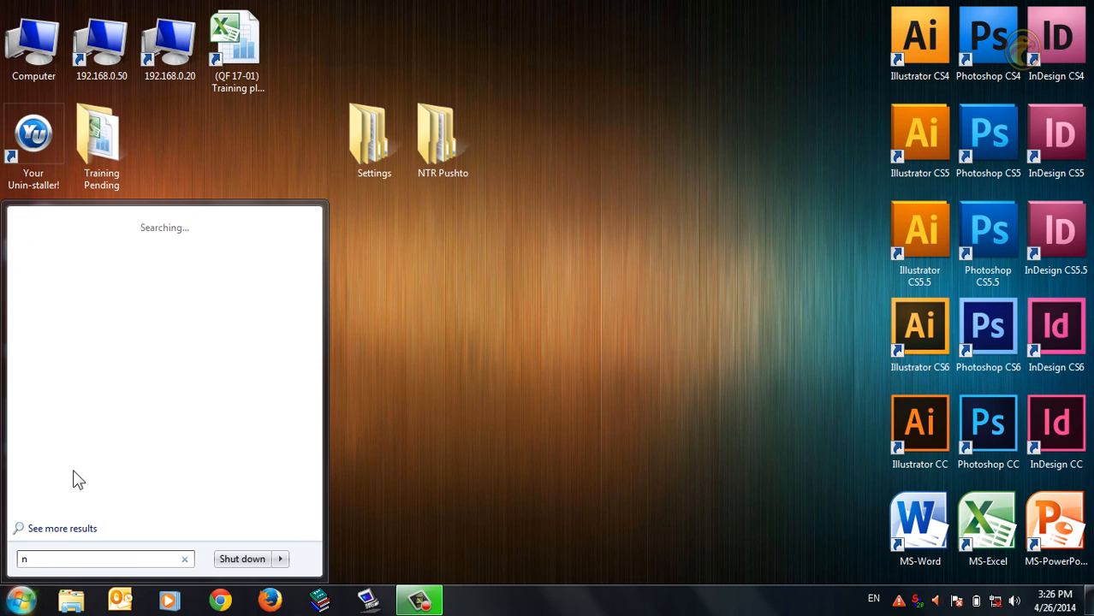
pyautogui.write('tr')
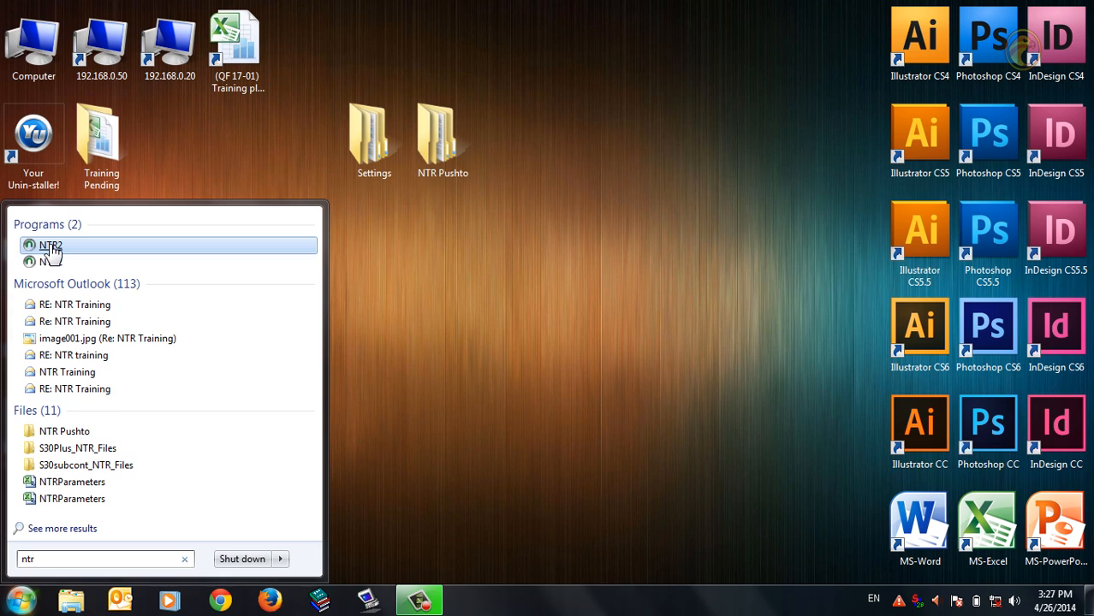
pyautogui.click(51, 247)
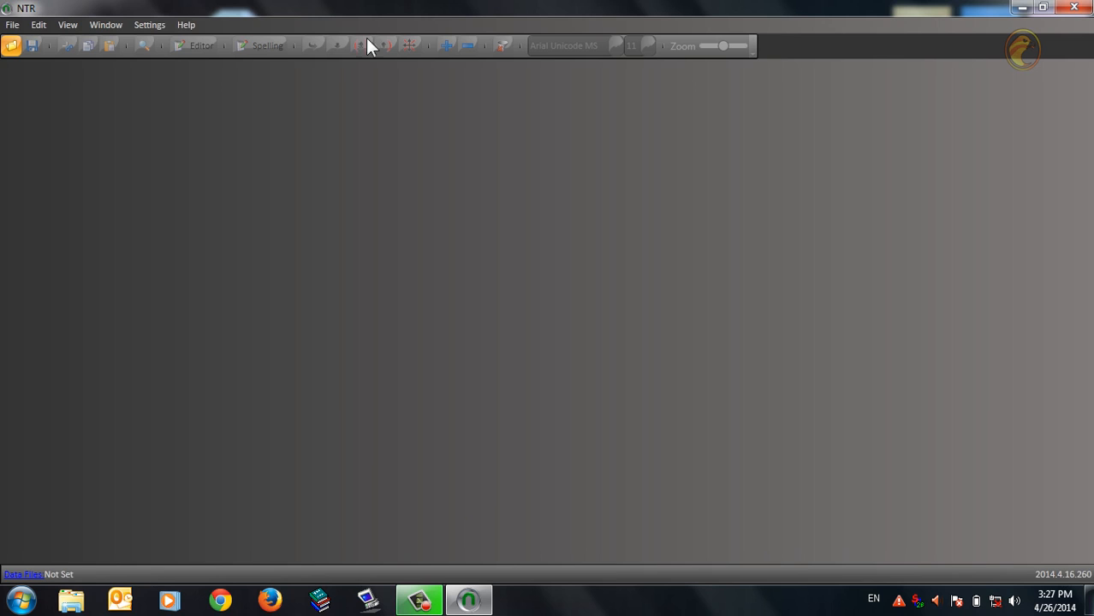
pyautogui.doubleClick(17, 8)
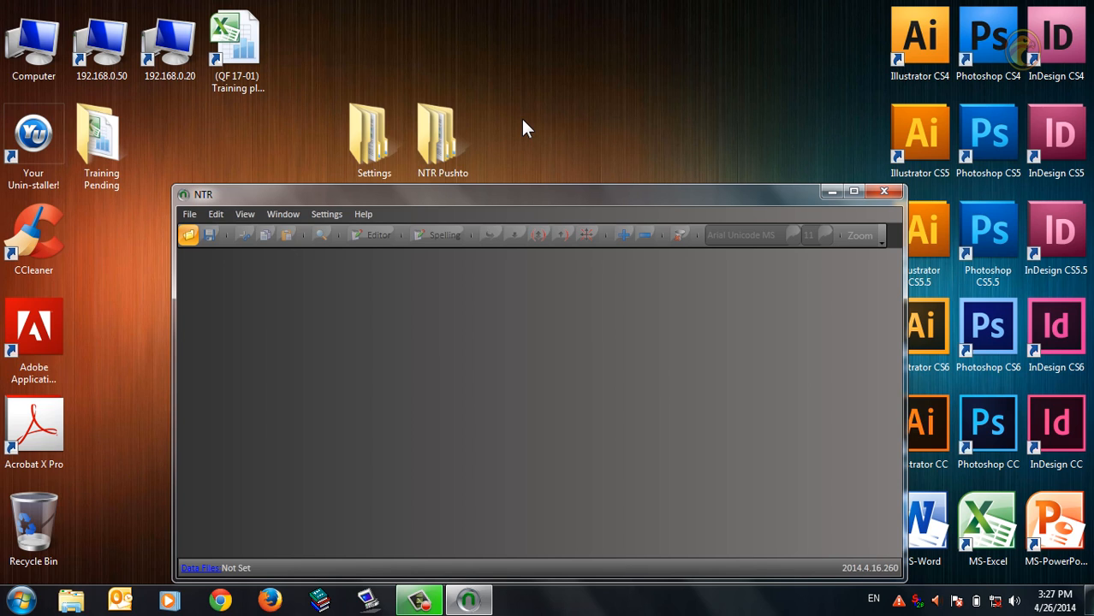
# Step: Move the Settings and NTR Pushto folders one place over on the desktop
pyautogui.moveTo(374, 133); pyautogui.dragTo(306, 130)
pyautogui.moveTo(437, 136); pyautogui.dragTo(375, 140)
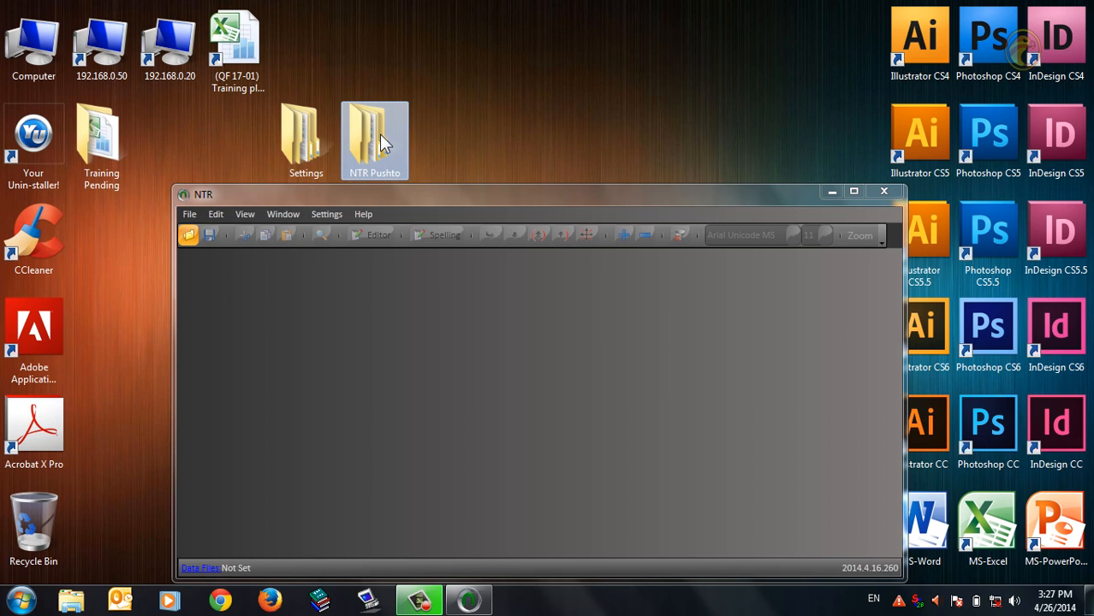
pyautogui.click(390, 87)
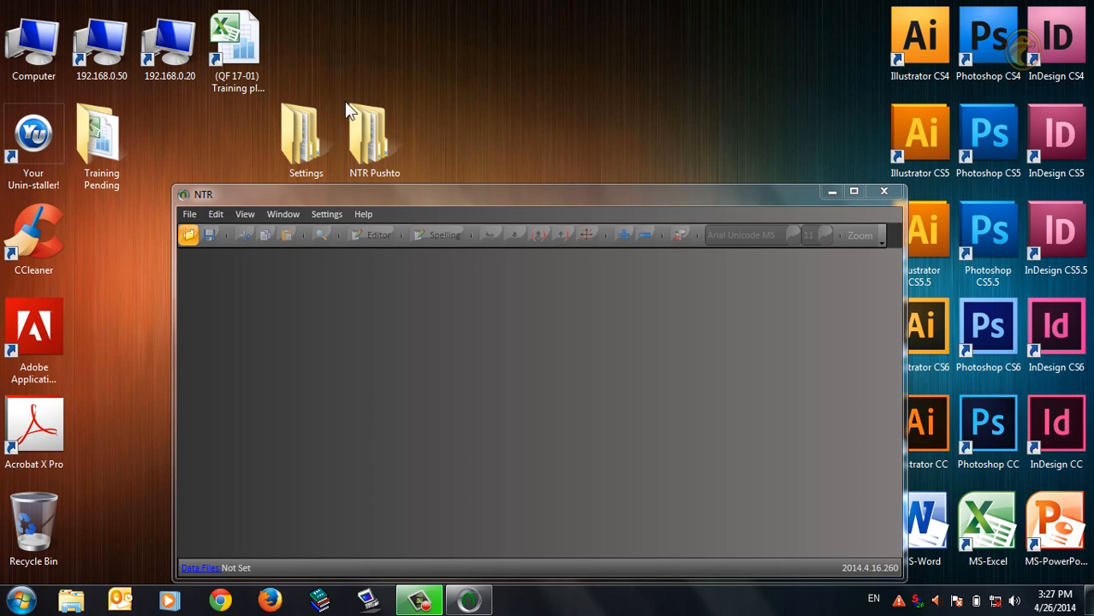
# Step: Open the Settings and NTR Pushto folders from the desktop and arrange their windows side by side
pyautogui.doubleClick(299, 137)
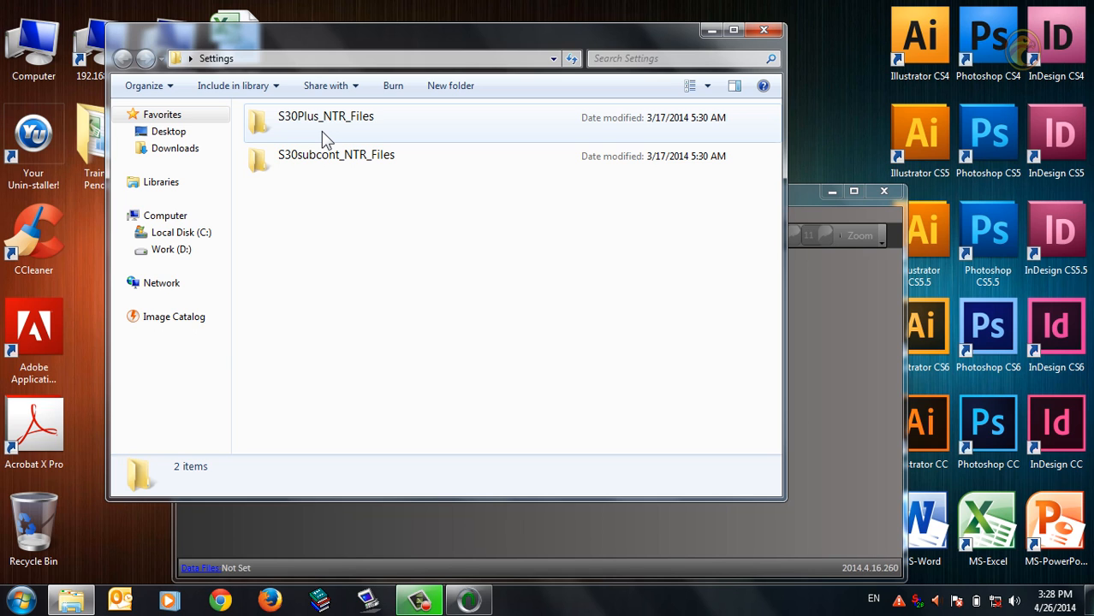
pyautogui.moveTo(379, 44); pyautogui.dragTo(275, 133)
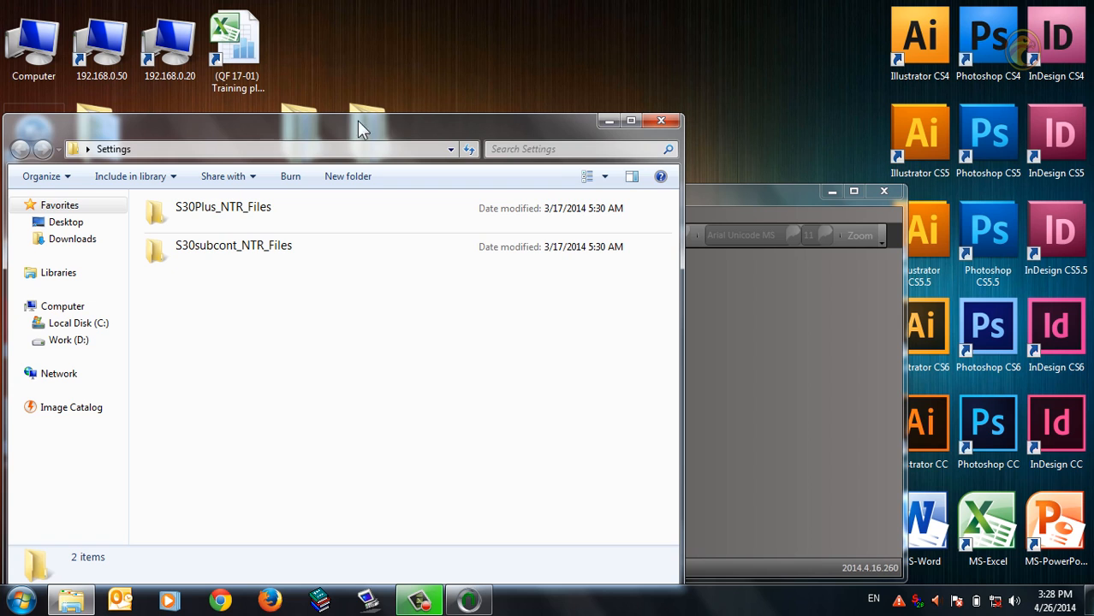
pyautogui.doubleClick(375, 105)
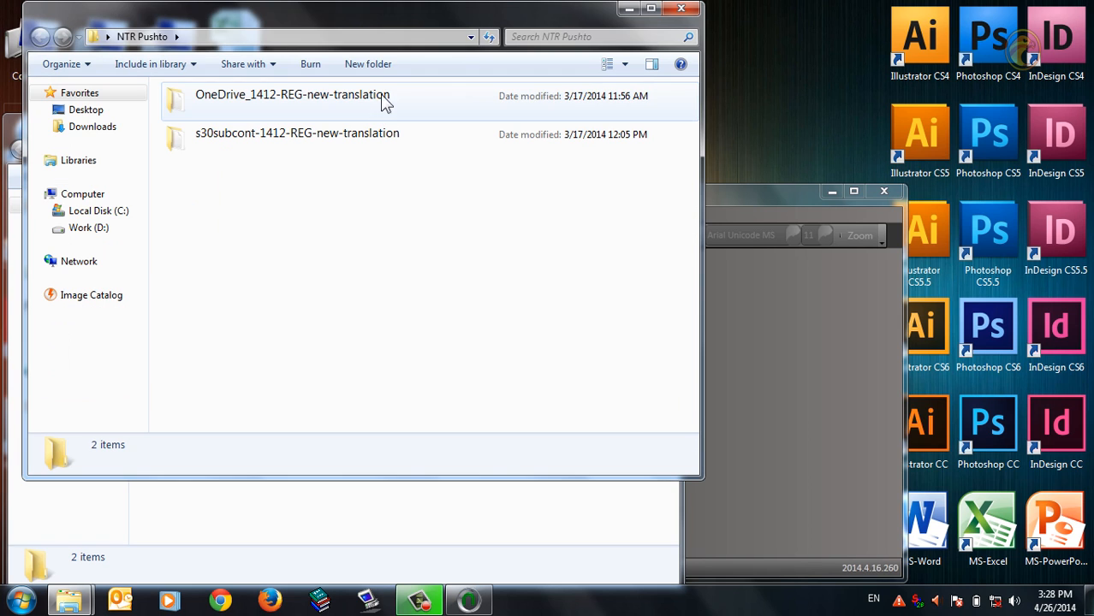
pyautogui.moveTo(362, 19); pyautogui.dragTo(734, 141)
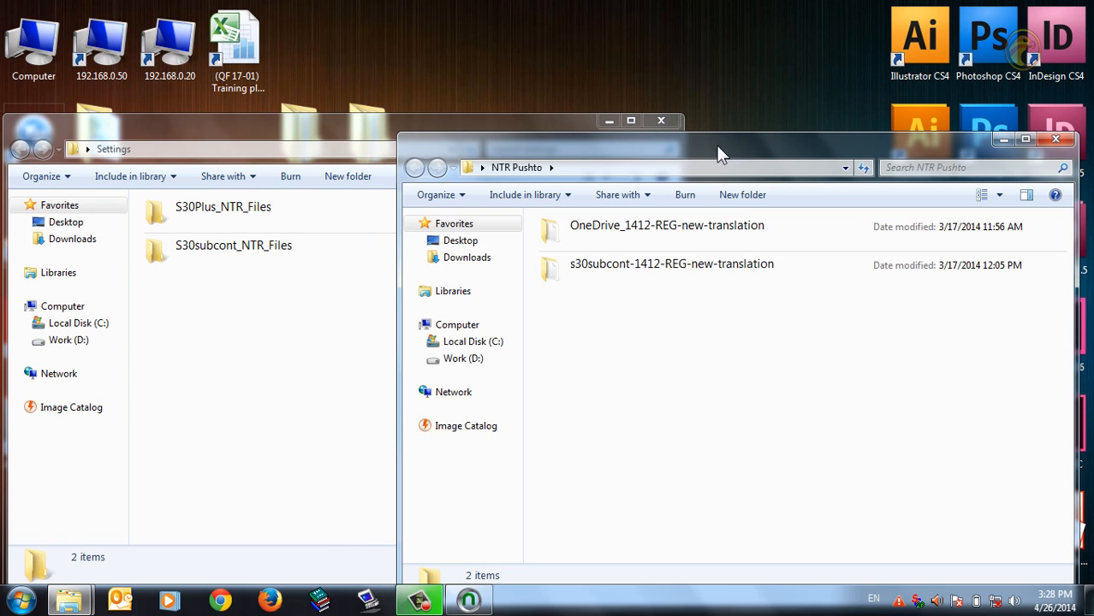
# Step: Compare the translation folders in NTR Pushto with the matching settings folders in Settings
pyautogui.click(604, 245)
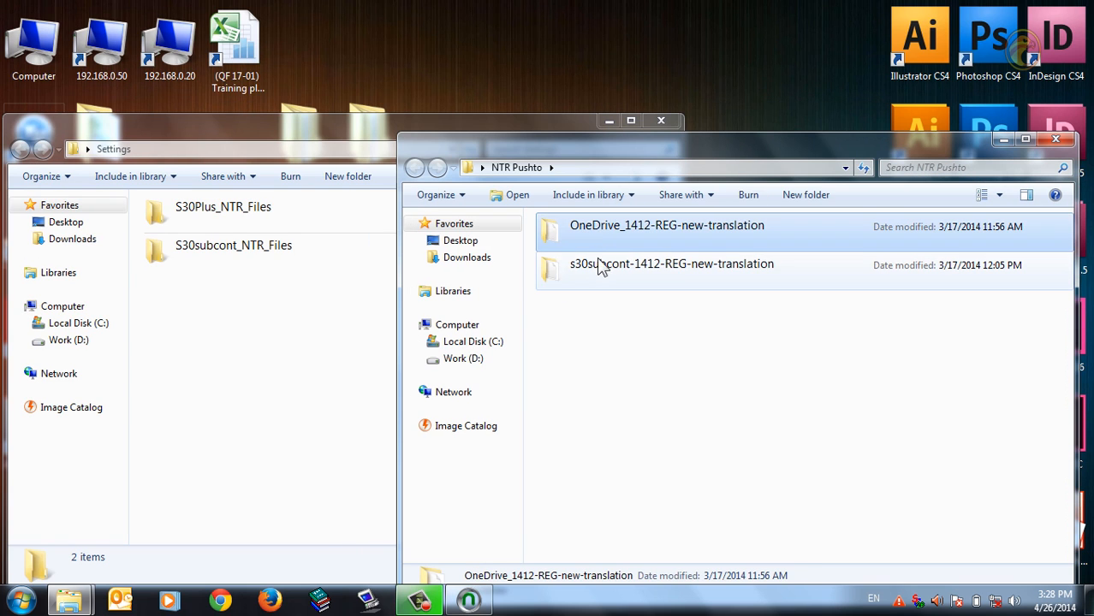
pyautogui.click(598, 267)
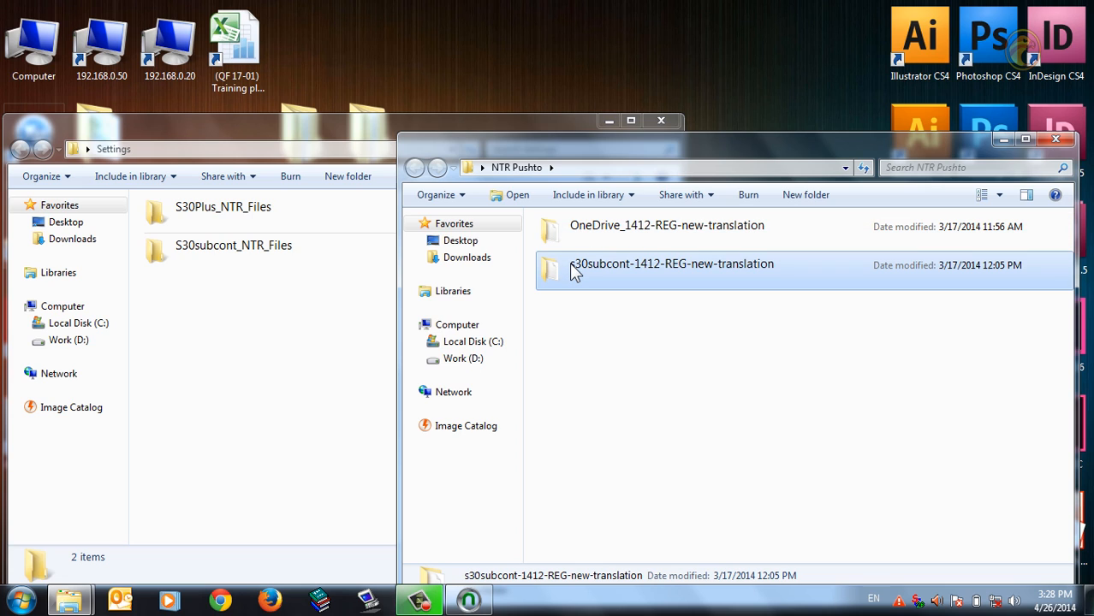
pyautogui.click(240, 265)
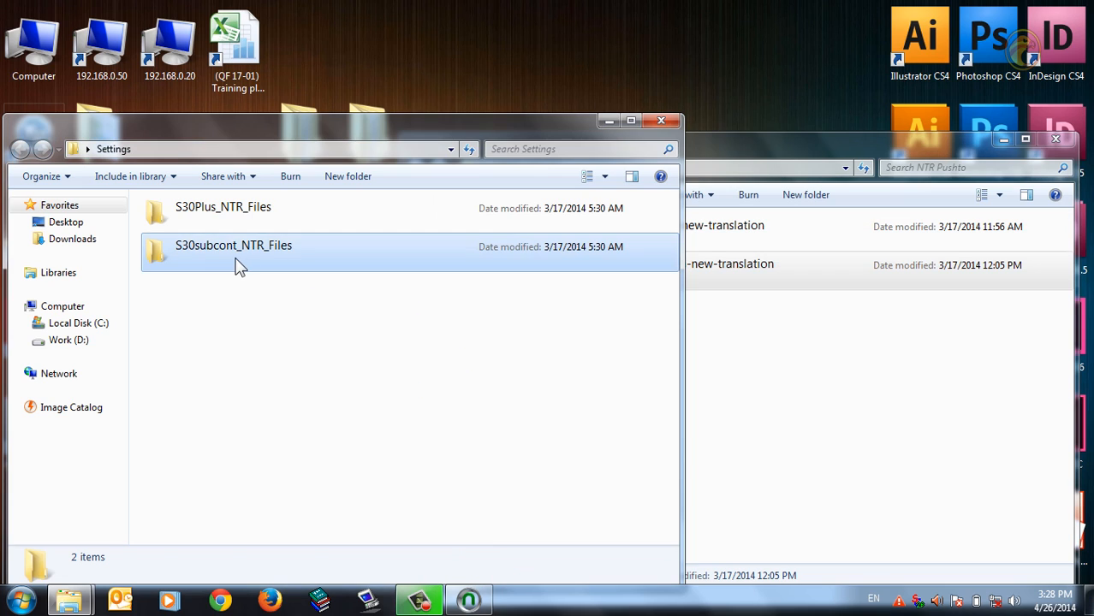
pyautogui.click(732, 263)
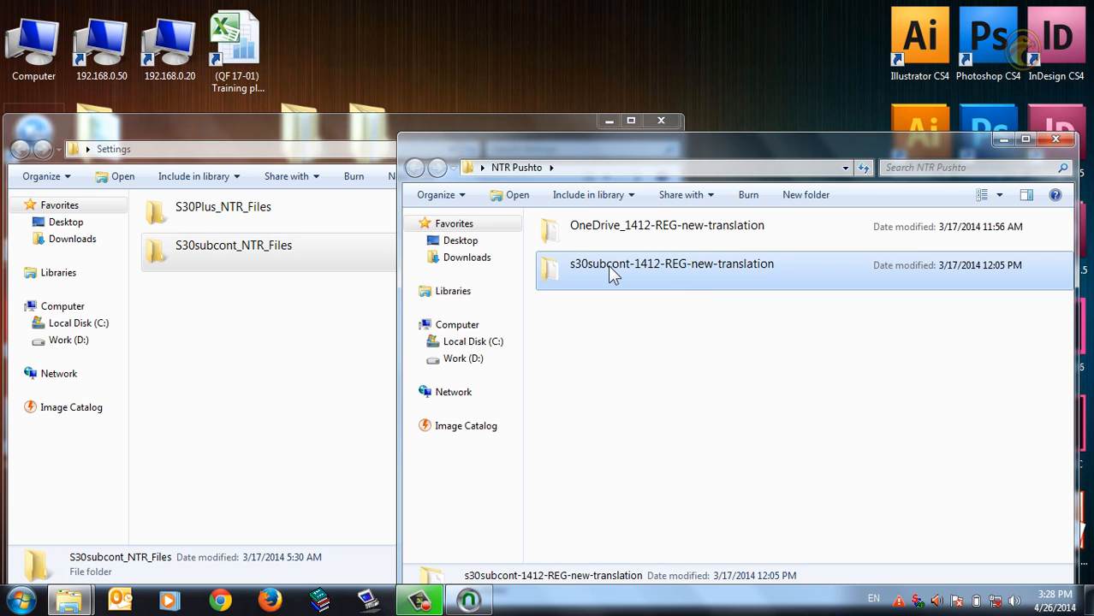
pyautogui.click(261, 308)
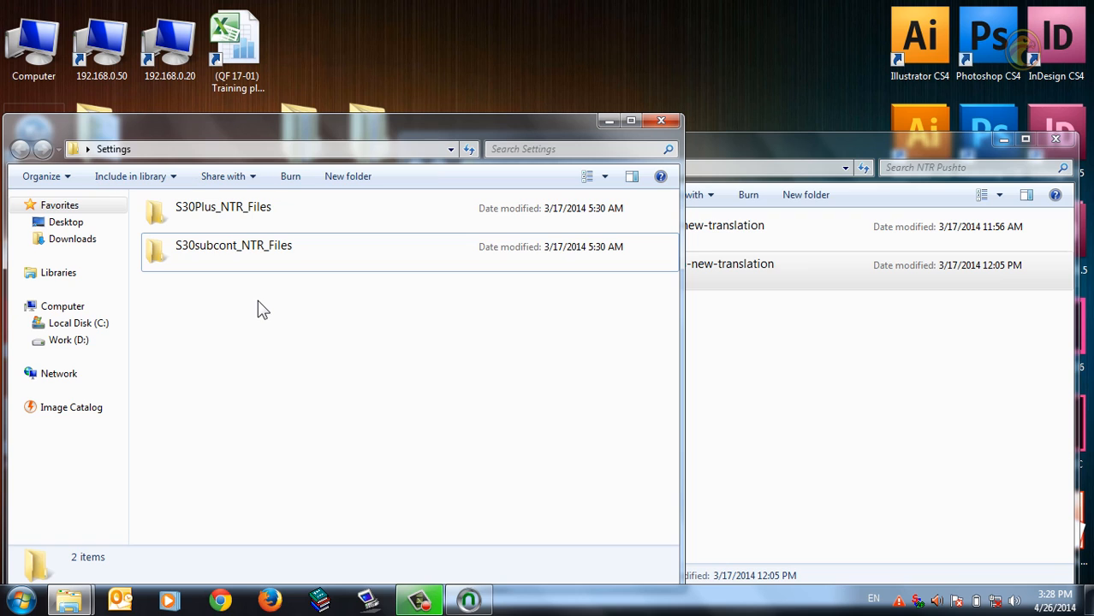
pyautogui.click(713, 142)
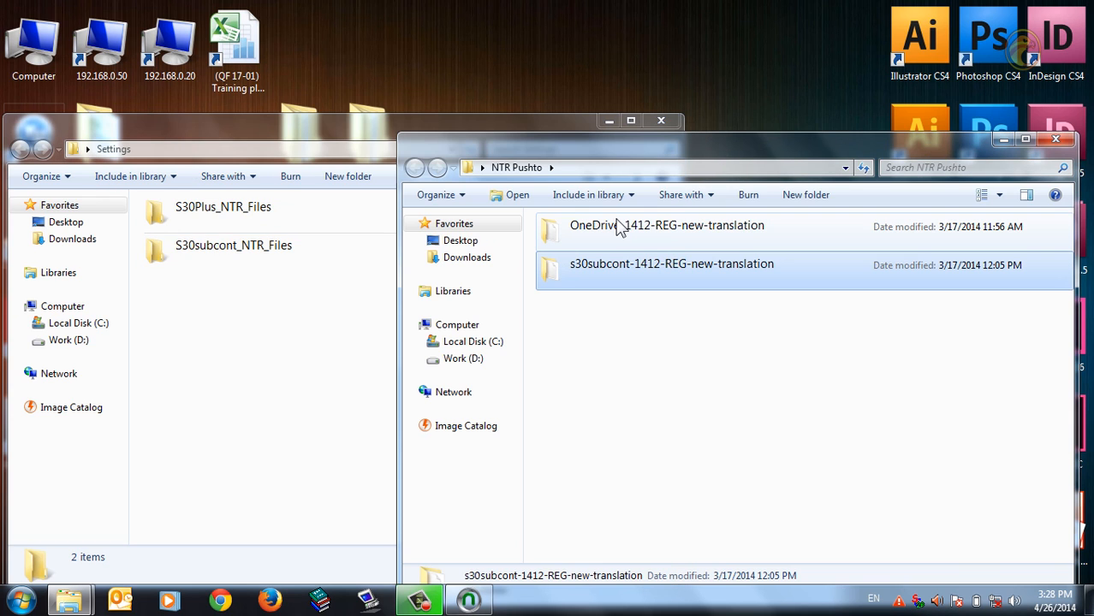
pyautogui.moveTo(646, 334); pyautogui.dragTo(578, 227)
pyautogui.click(579, 330)
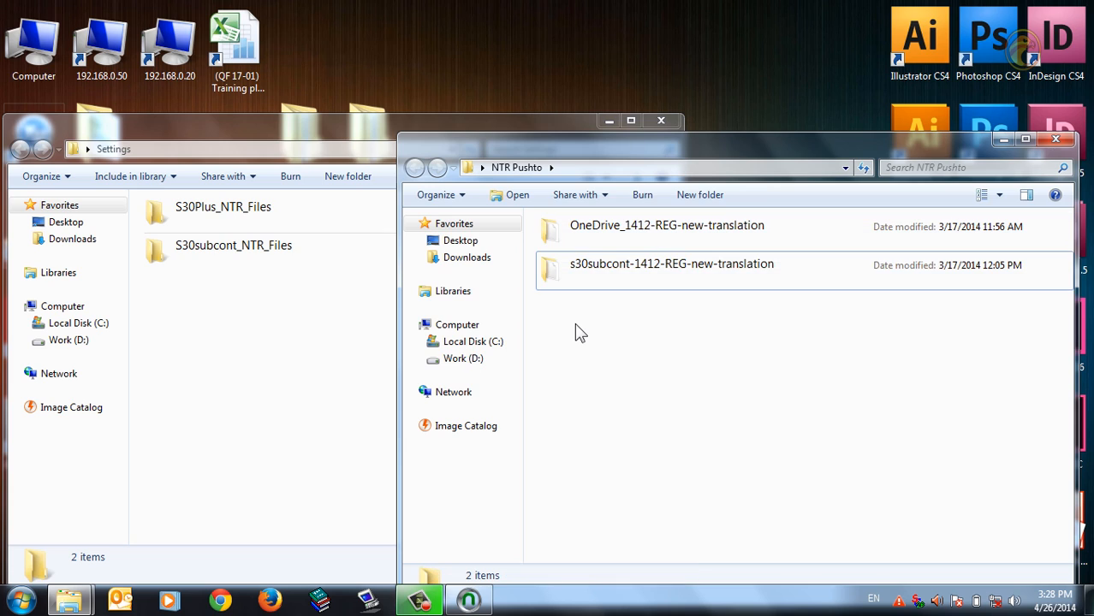
# Step: Check the contents of the OneDrive_1412-REG-new-translation and s30subcont-1412-REG-new-translation folders, and close the NTR Pushto window
pyautogui.doubleClick(580, 233)
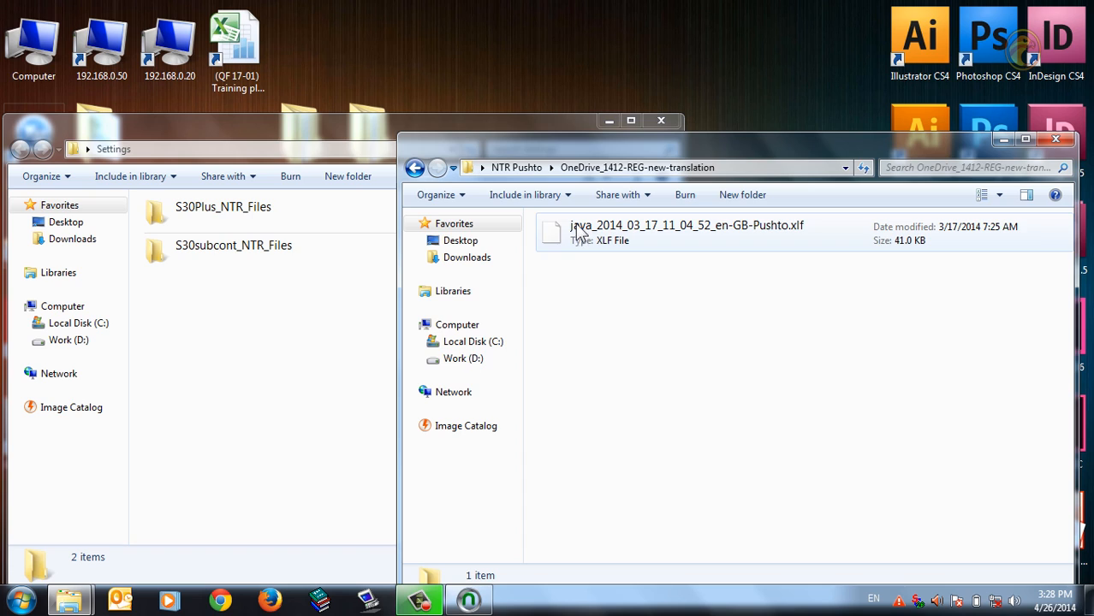
pyautogui.click(415, 169)
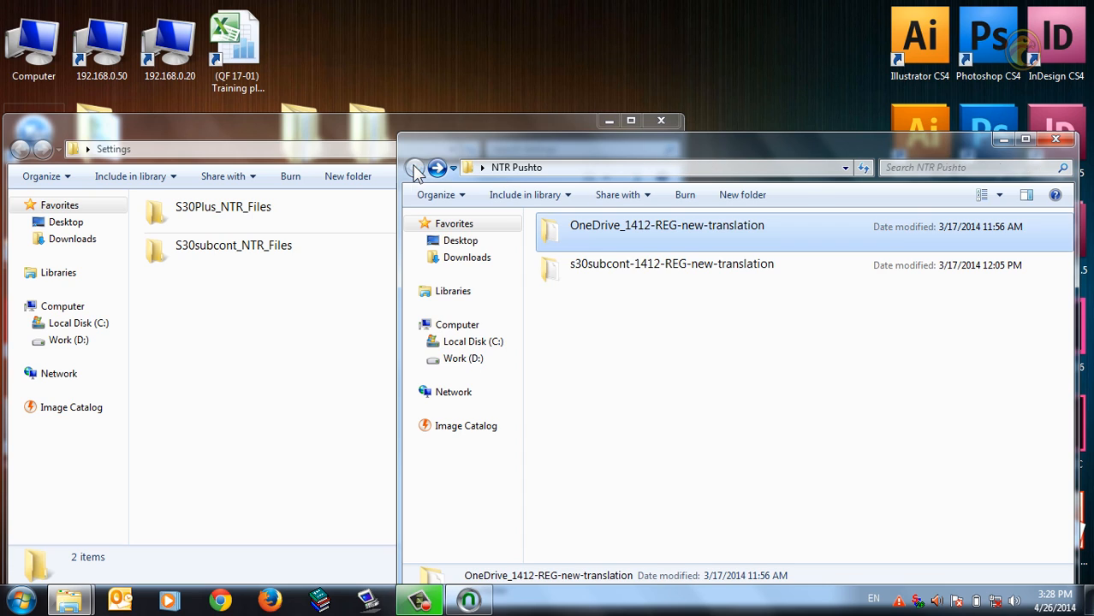
pyautogui.click(583, 275)
pyautogui.doubleClick(582, 275)
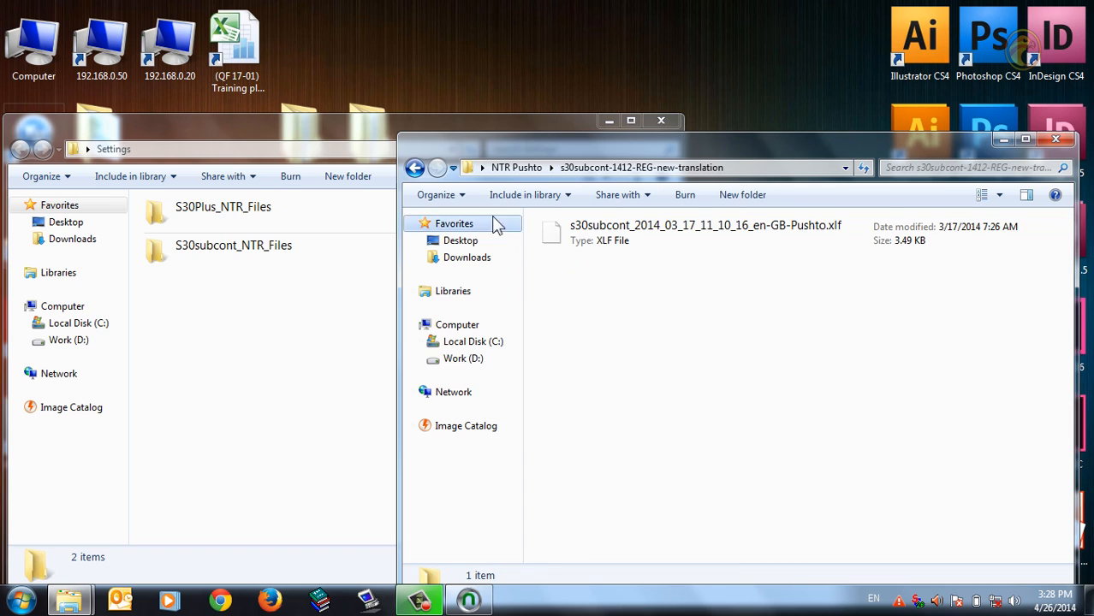
pyautogui.click(418, 168)
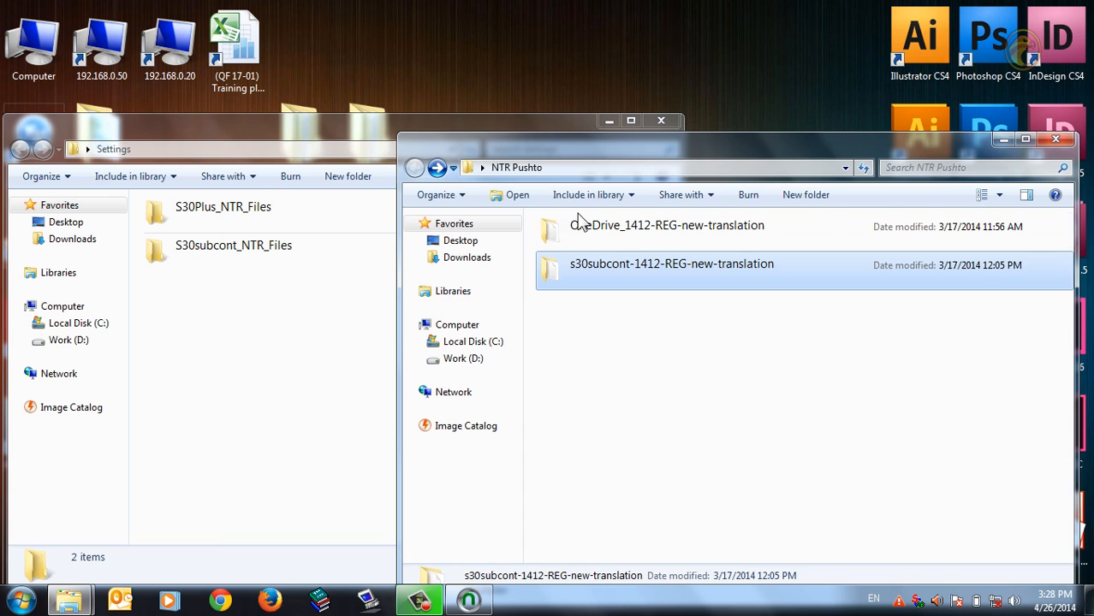
pyautogui.click(1056, 142)
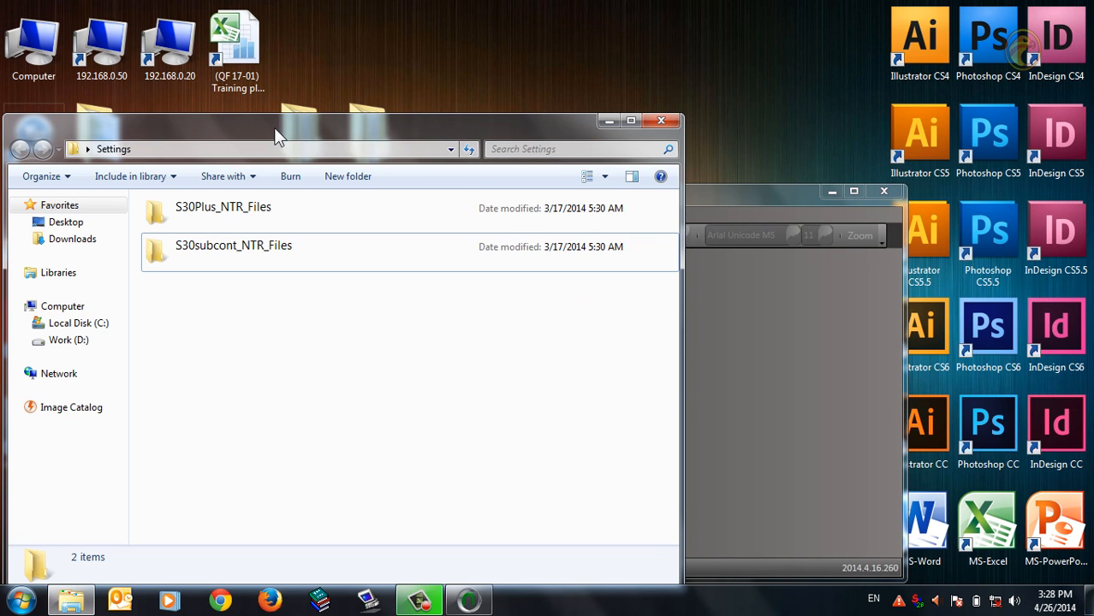
# Step: Examine the files in the S30Plus_NTR_Files and S30subcont_NTR_Files folders and return to the Settings folder
pyautogui.moveTo(282, 124); pyautogui.dragTo(637, 100)
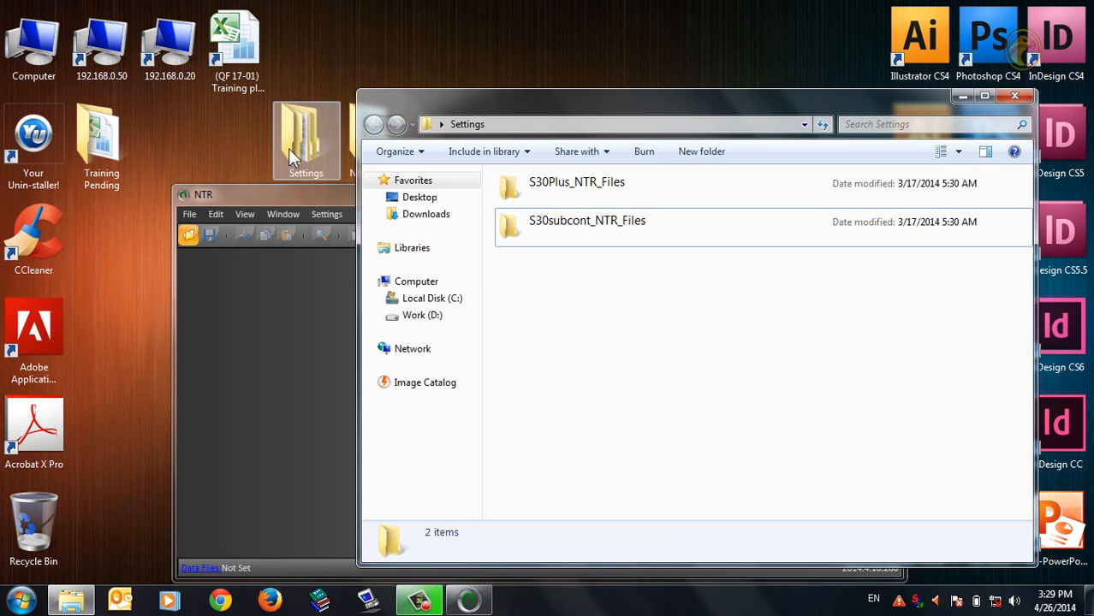
pyautogui.doubleClick(558, 196)
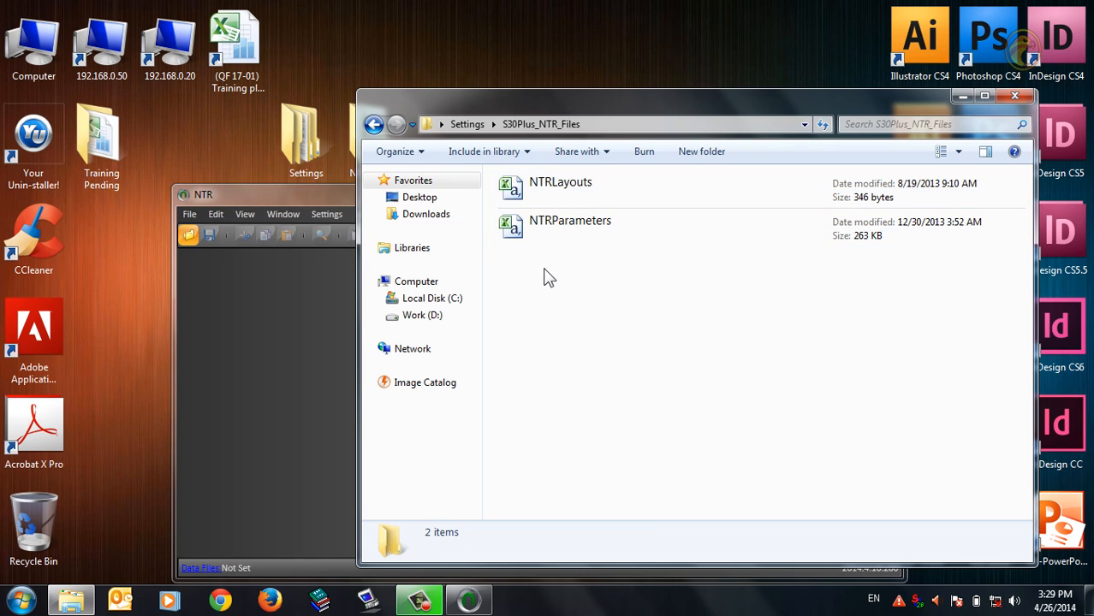
pyautogui.moveTo(690, 286); pyautogui.dragTo(519, 191)
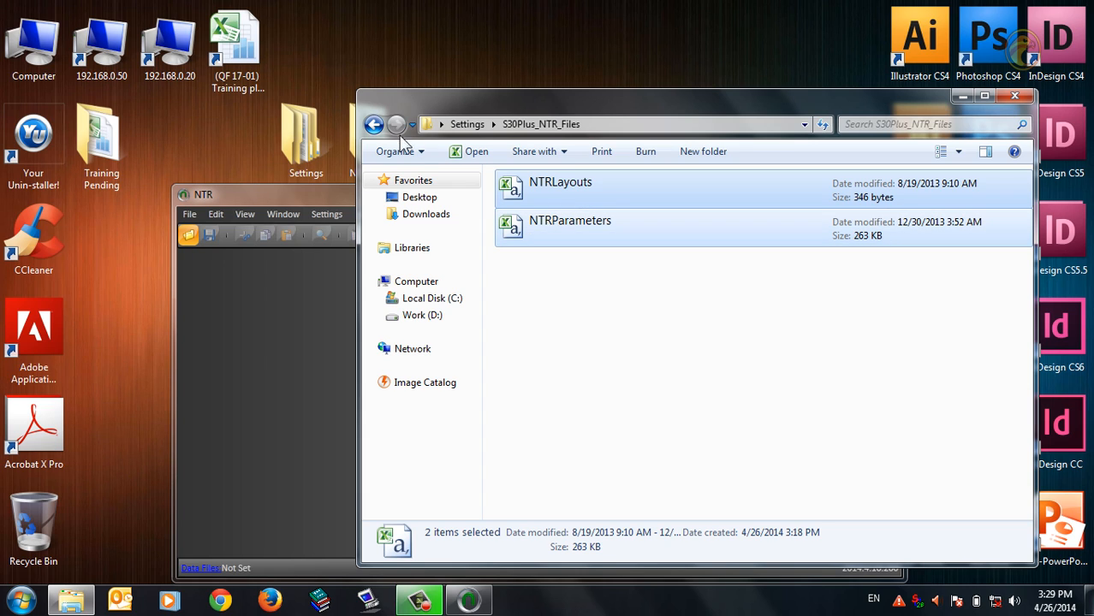
pyautogui.click(374, 124)
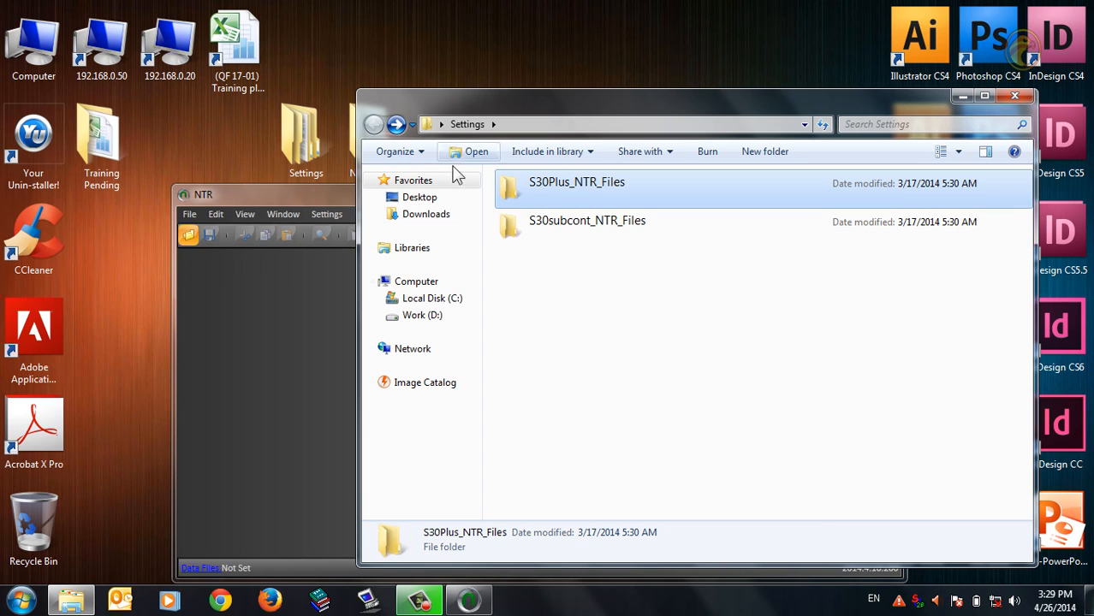
pyautogui.doubleClick(582, 225)
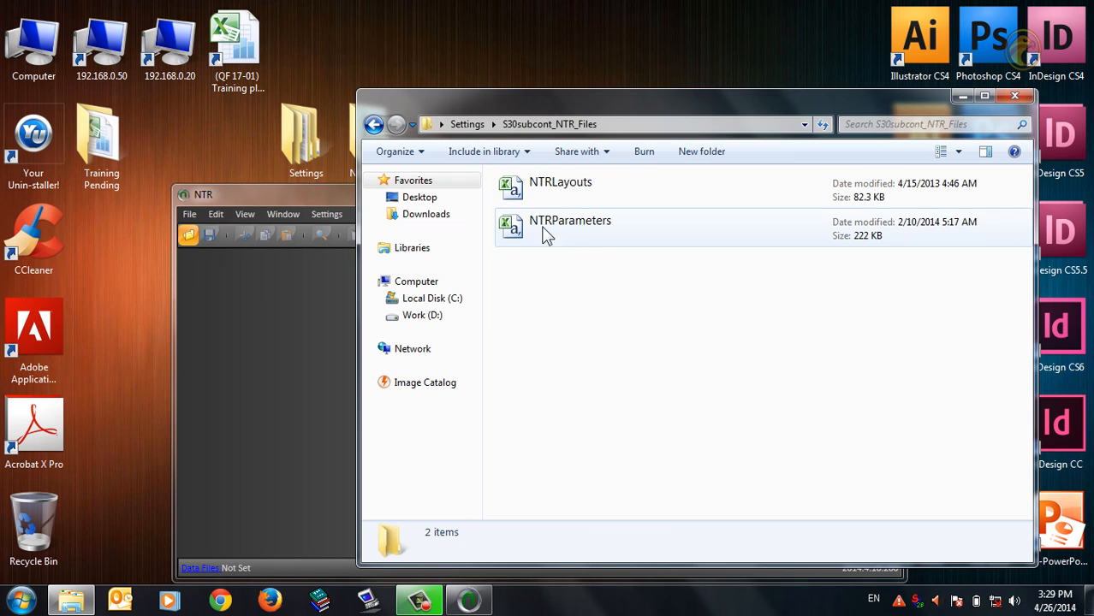
pyautogui.click(374, 124)
# Step: Reopen NTR Pushto beside the Settings window, select S30Plus_NTR_Files, and bring the NTR window to the front next to it
pyautogui.moveTo(501, 102); pyautogui.dragTo(133, 232)
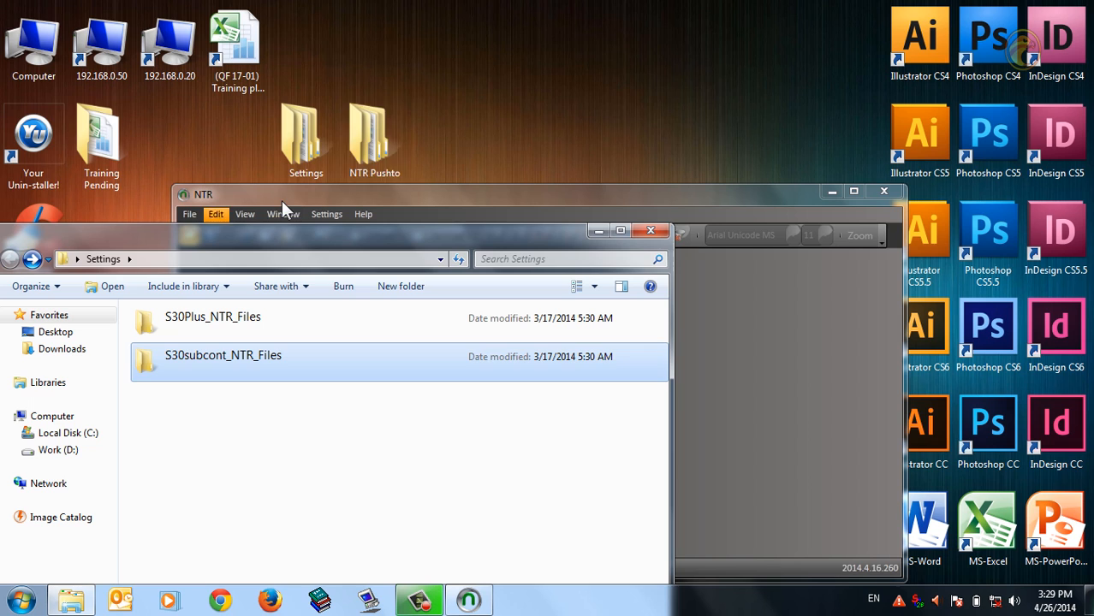
pyautogui.doubleClick(398, 140)
pyautogui.moveTo(269, 24); pyautogui.dragTo(605, 137)
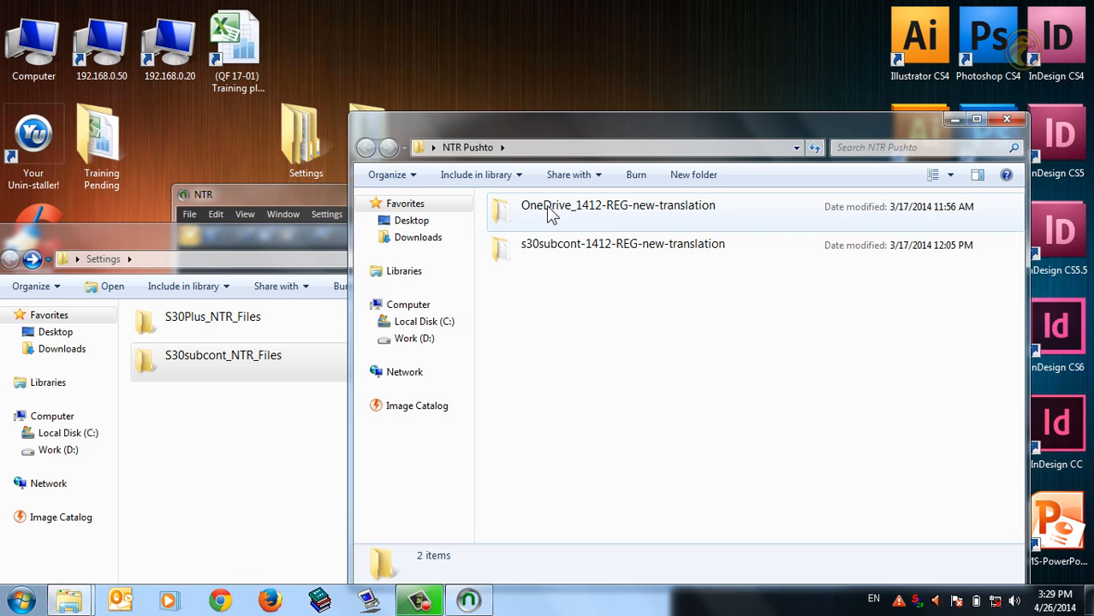
pyautogui.click(230, 334)
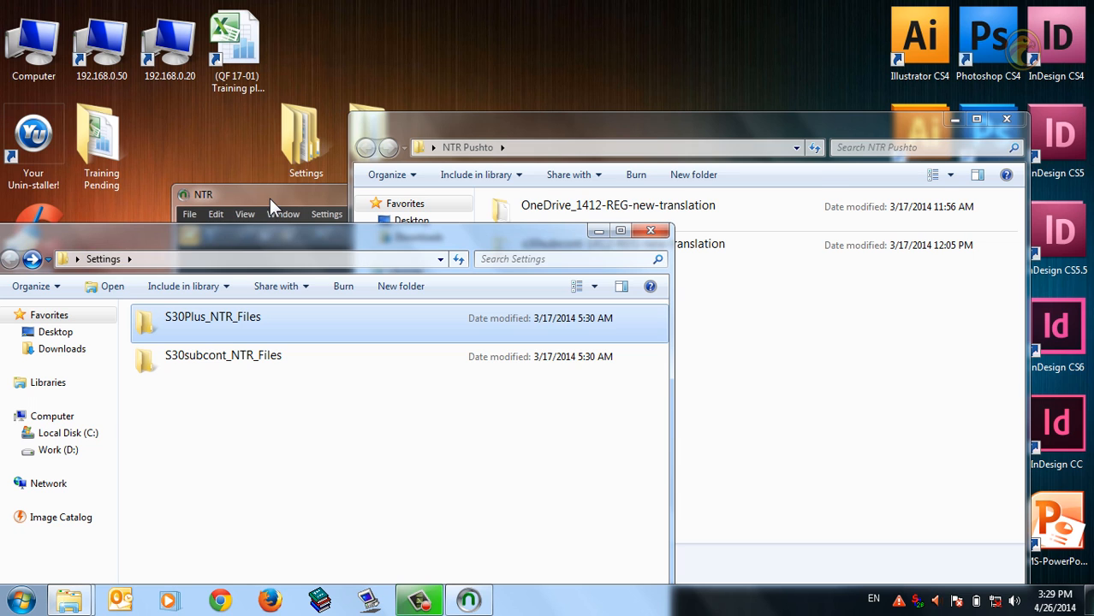
pyautogui.moveTo(270, 199); pyautogui.dragTo(422, 207)
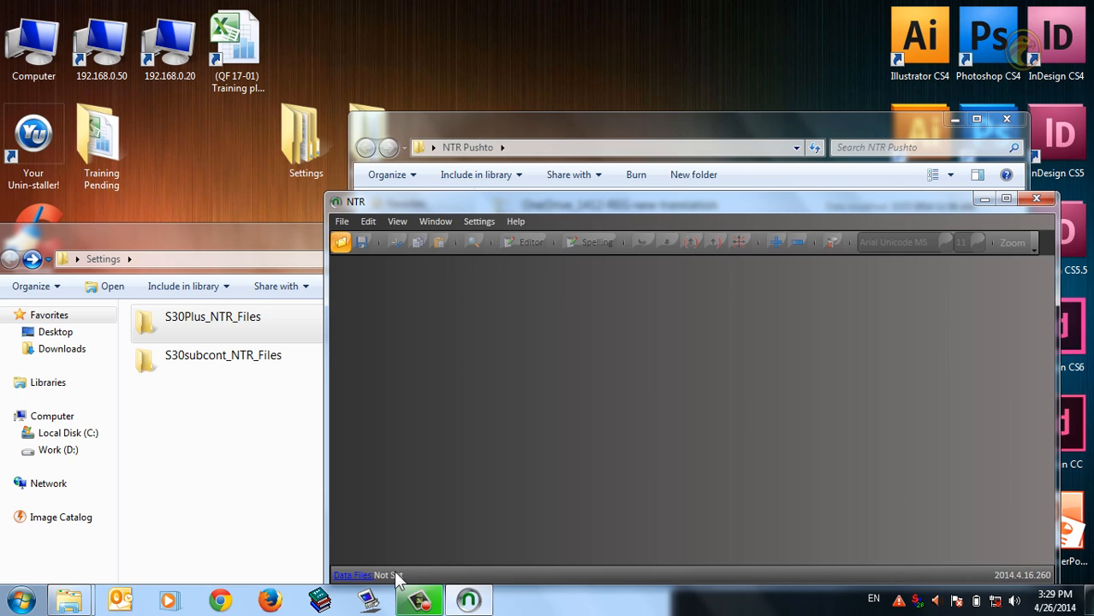
# Step: Set the NTR data file path to the NTRLayouts file in the desktop's Settings\S30Plus_NTR_Files folder
pyautogui.click(482, 222)
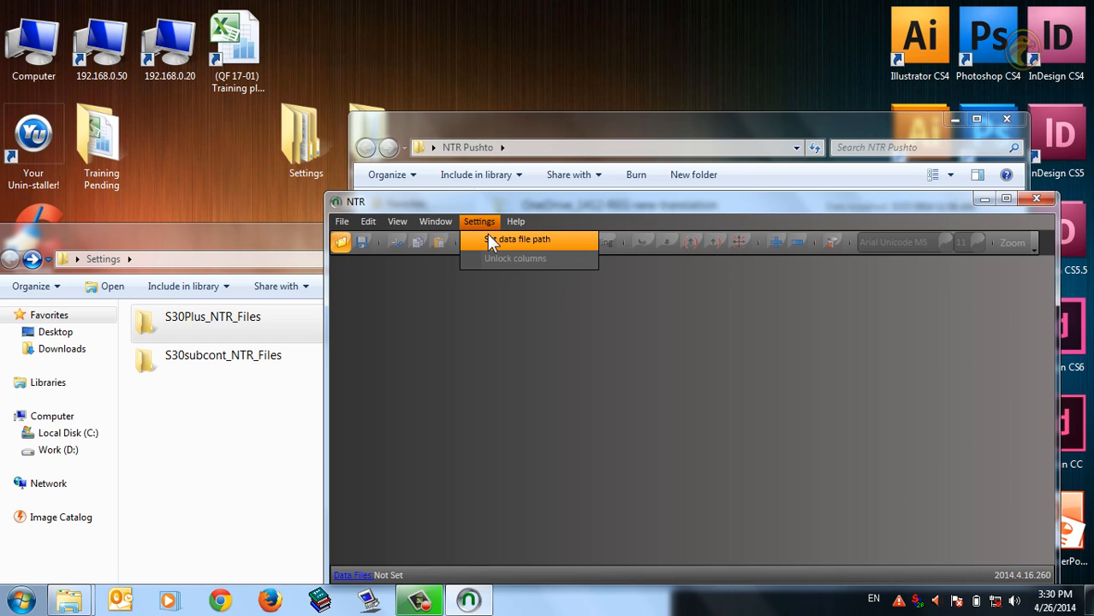
pyautogui.click(488, 239)
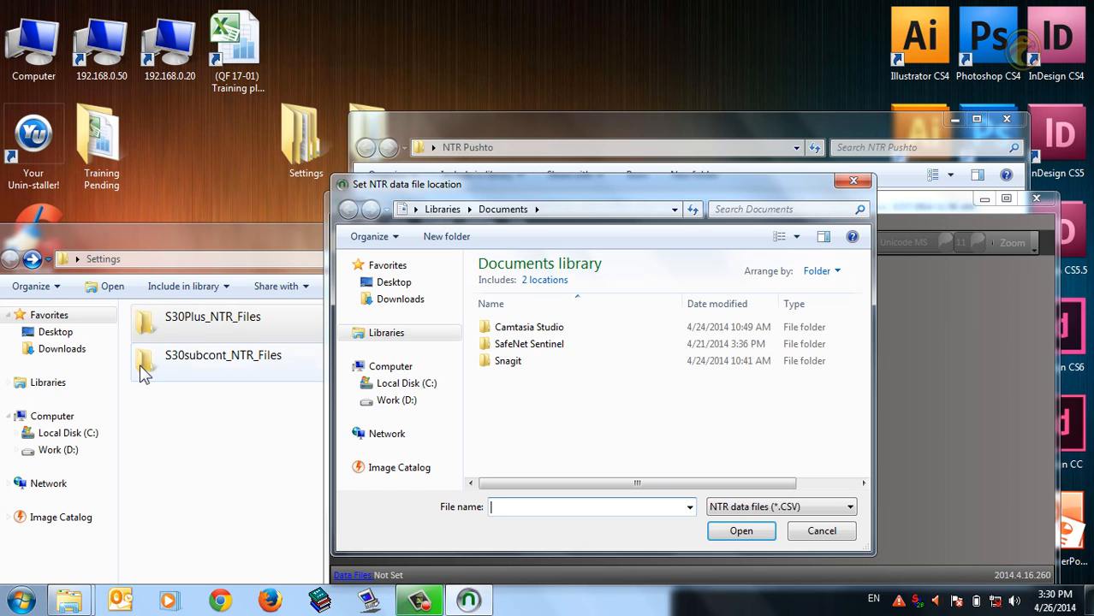
pyautogui.click(395, 286)
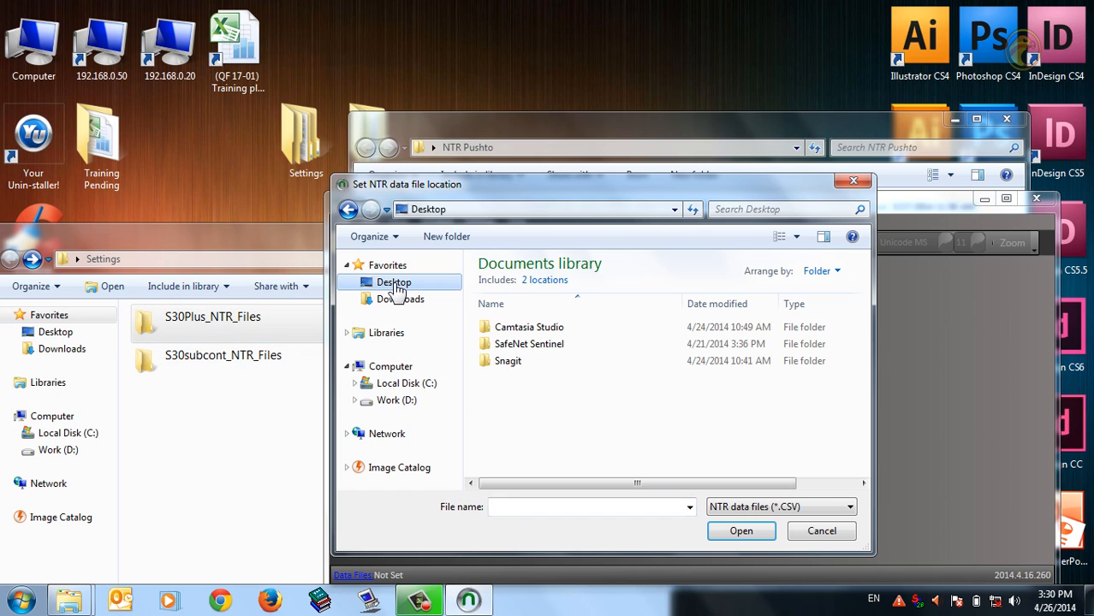
pyautogui.moveTo(864, 304); pyautogui.dragTo(865, 348)
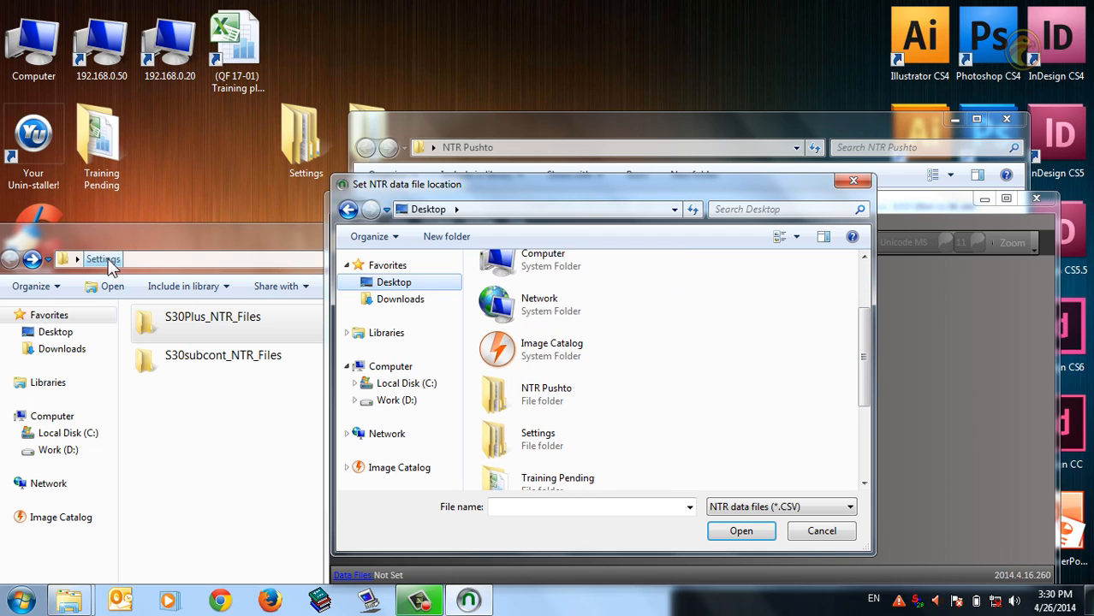
pyautogui.doubleClick(530, 439)
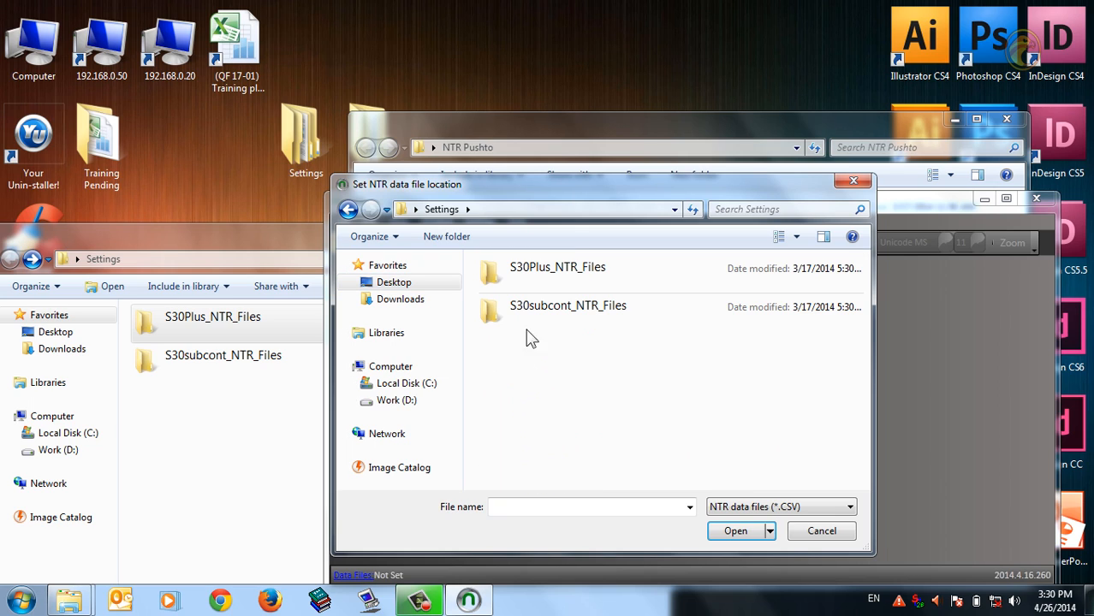
pyautogui.doubleClick(533, 270)
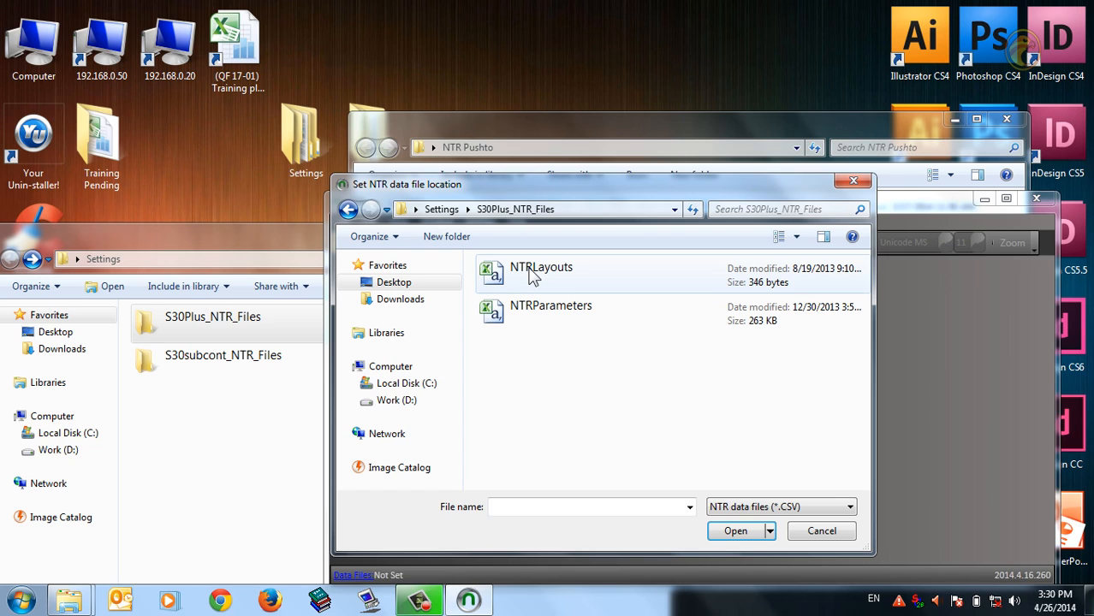
pyautogui.click(526, 287)
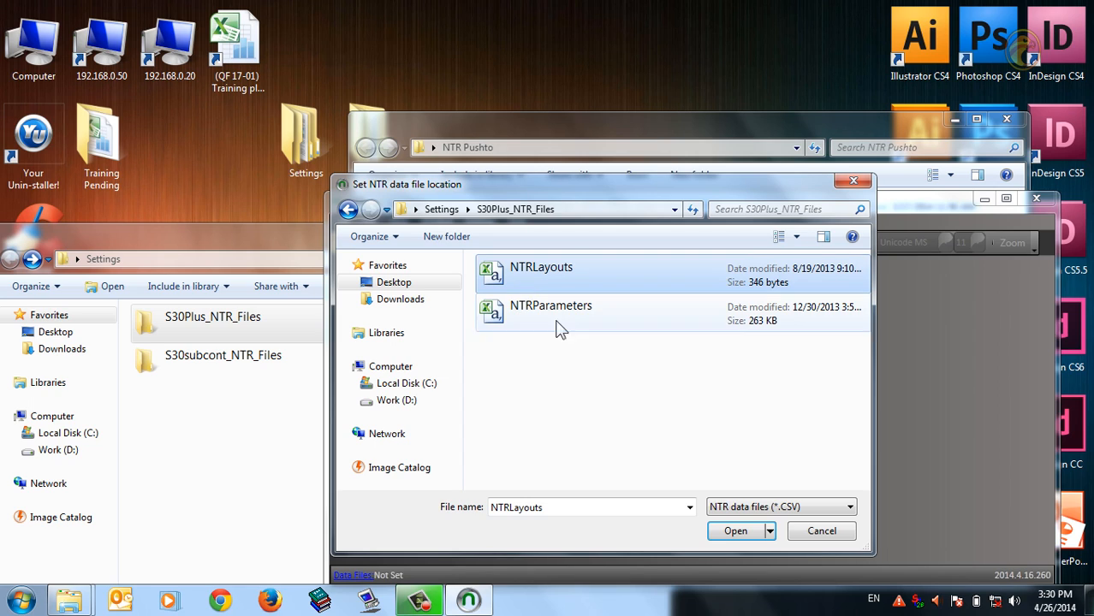
pyautogui.click(725, 532)
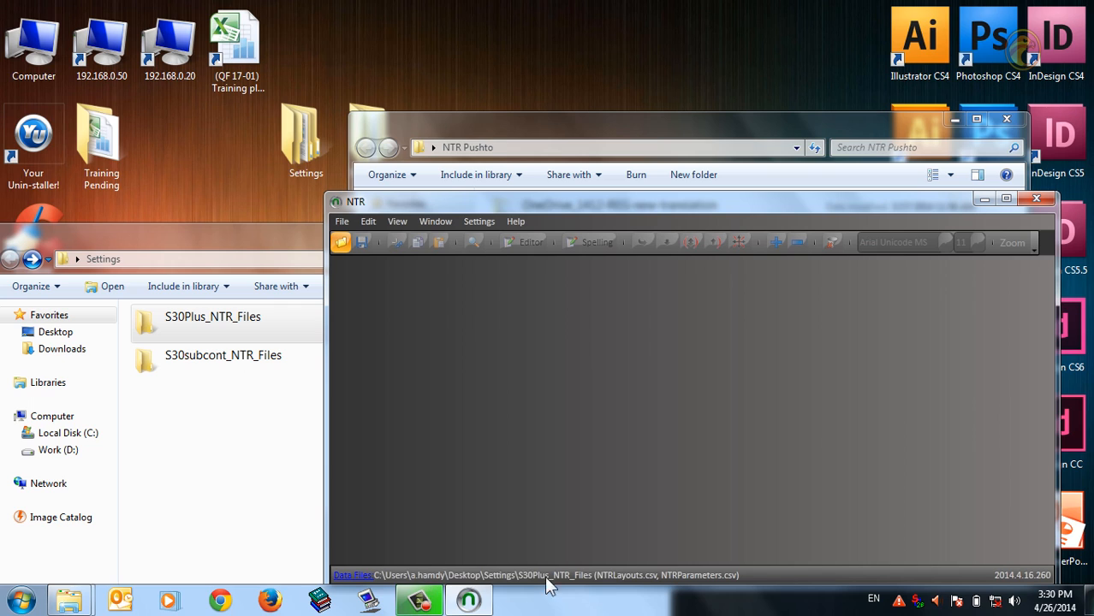
# Step: Set the data file path again, choosing the NTRParameters file in the S30Plus_NTR_Files folder
pyautogui.click(481, 223)
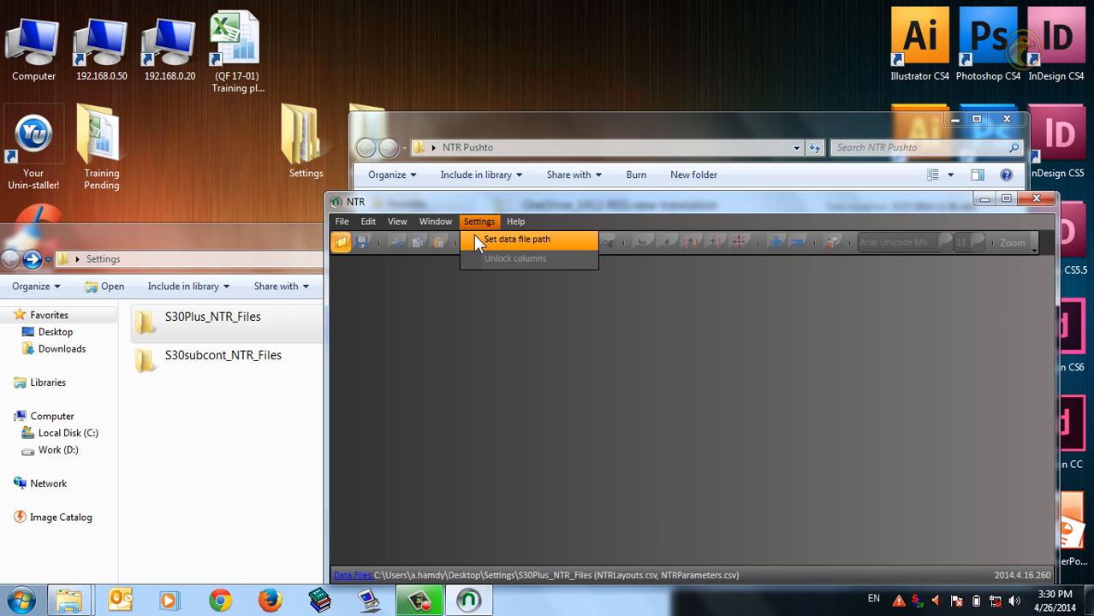
pyautogui.click(477, 242)
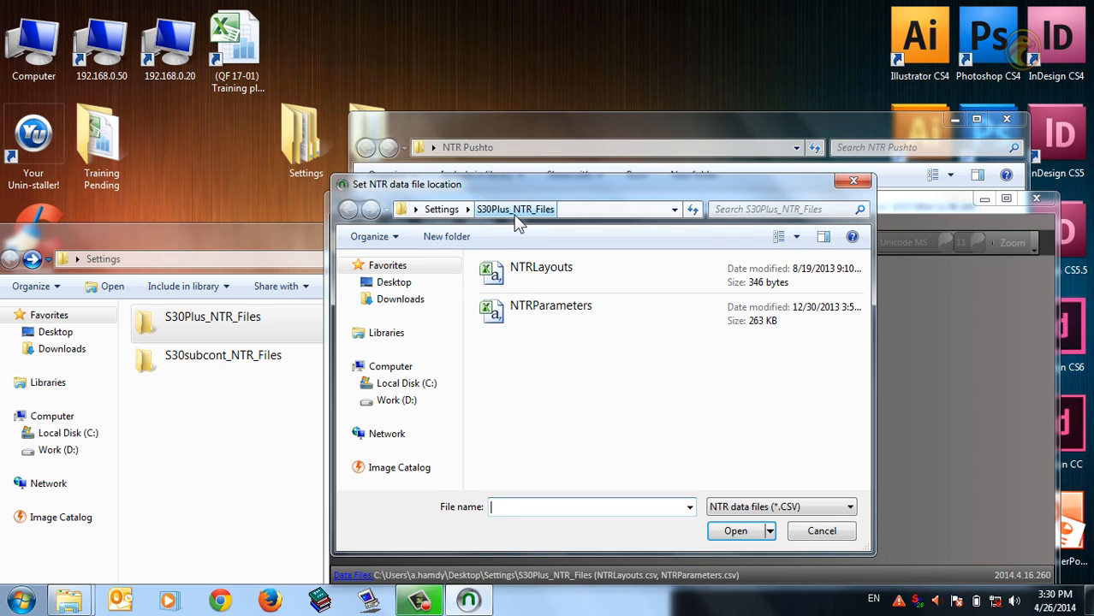
pyautogui.click(548, 312)
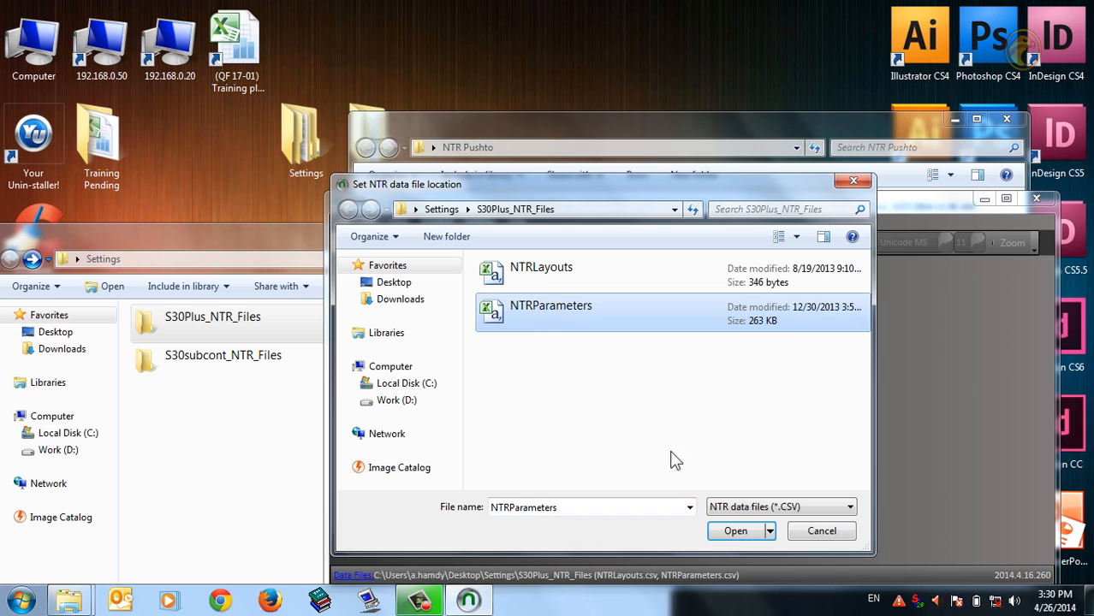
pyautogui.click(736, 532)
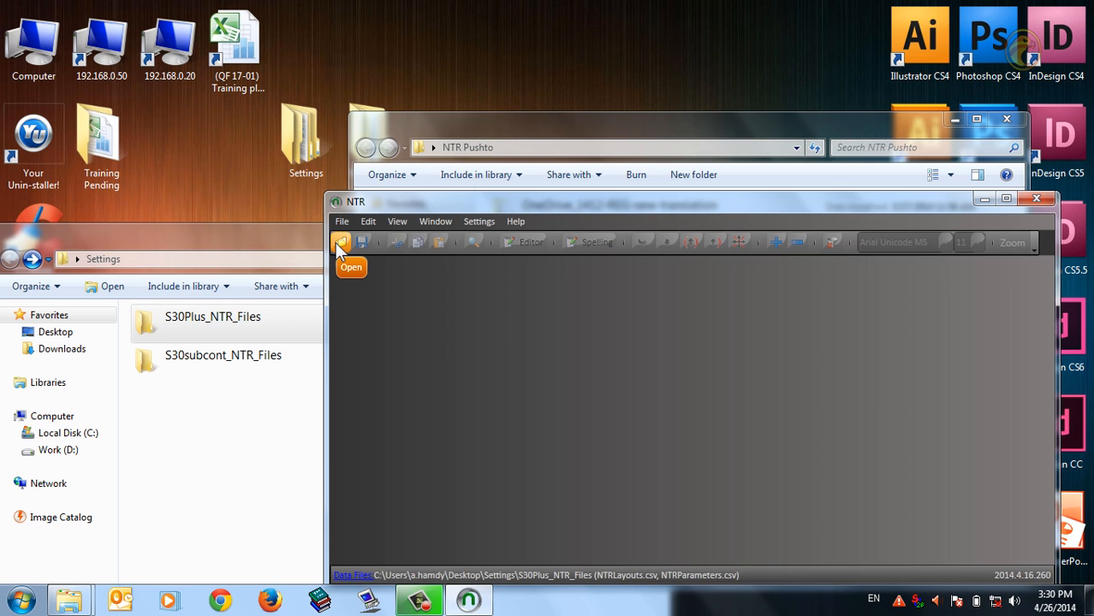
# Step: Bring the NTR Pushto folder window to the front, restore it beside the NTR window, and select the OneDrive_1412-REG-new-translation folder
pyautogui.moveTo(485, 127); pyautogui.dragTo(197, 2)
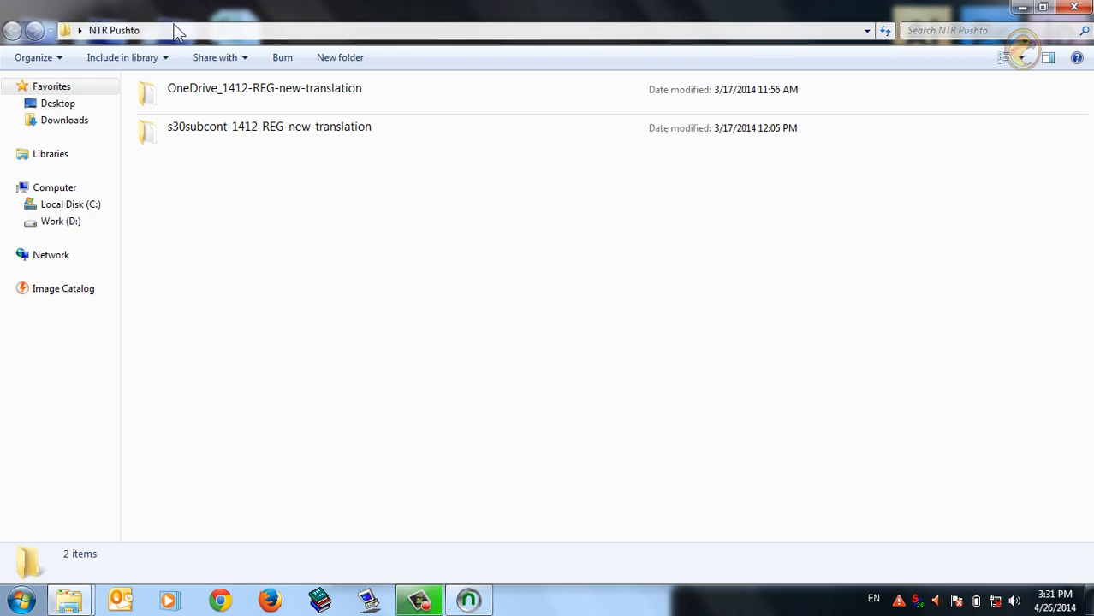
pyautogui.doubleClick(203, 13)
pyautogui.moveTo(491, 123); pyautogui.dragTo(227, 70)
pyautogui.click(319, 166)
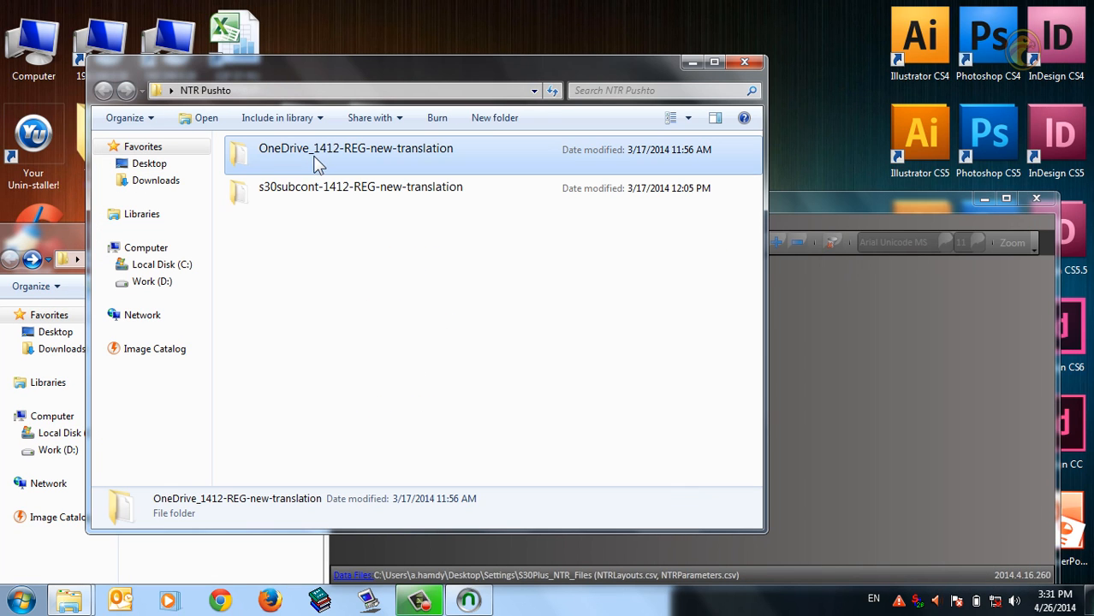
# Step: Open java_2014_03_17_11_04_52_en-GB-Pushto.xlf from NTR Pushto\OneDrive_1412-REG-new-translation in NTR and maximize its window
pyautogui.click(838, 222)
pyautogui.click(340, 243)
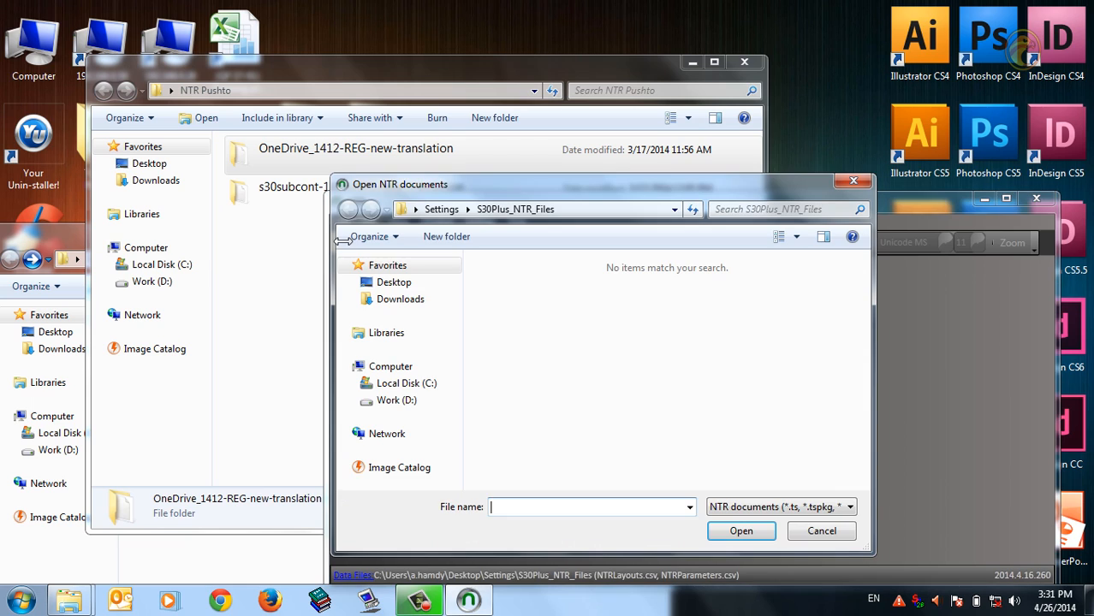
pyautogui.click(441, 208)
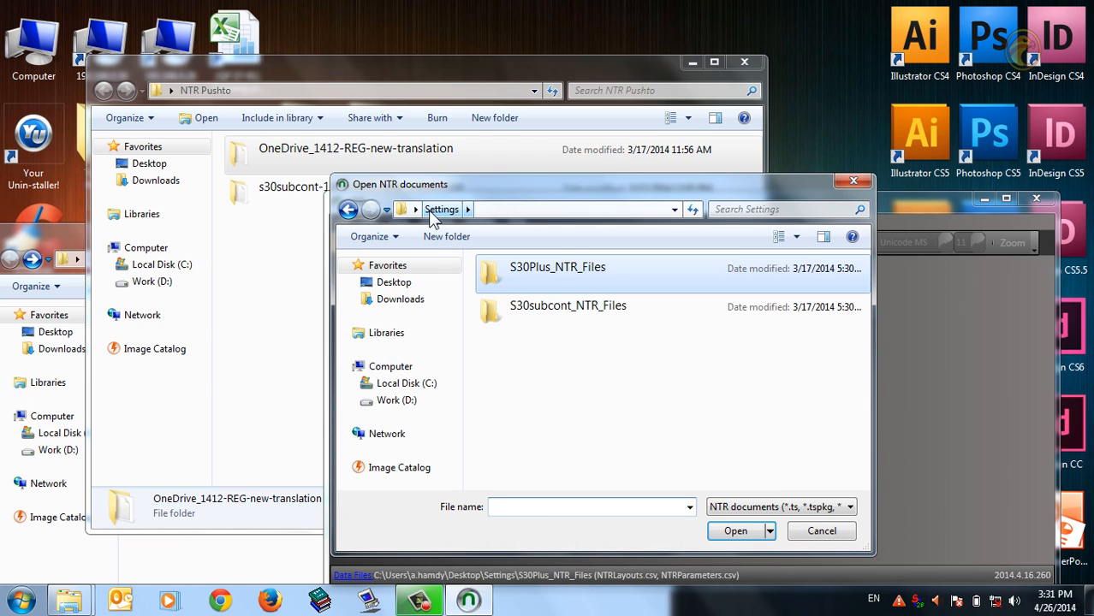
pyautogui.click(416, 210)
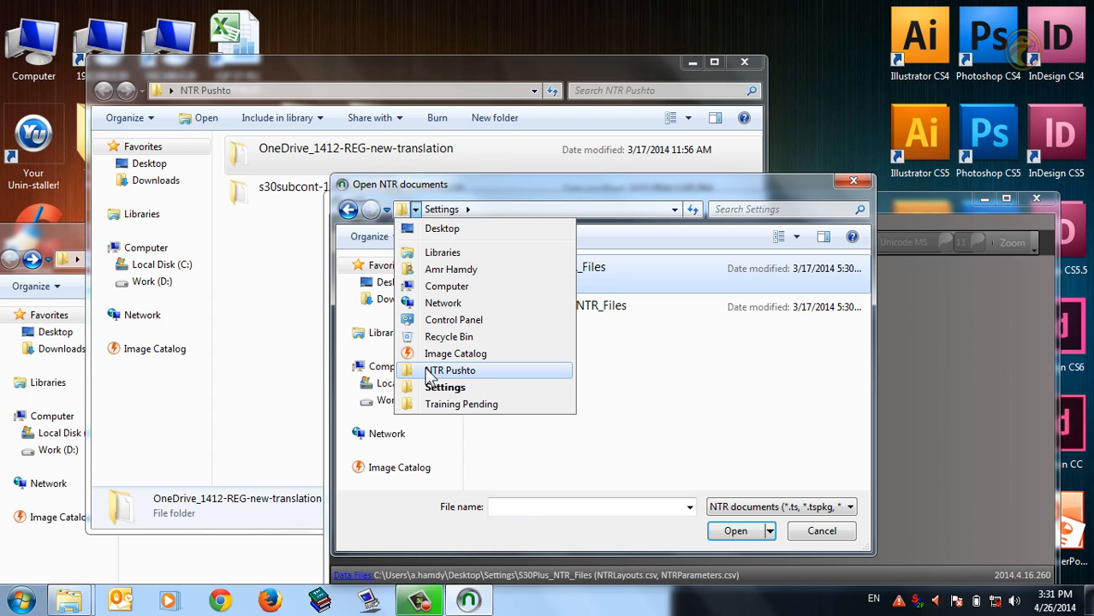
pyautogui.click(475, 375)
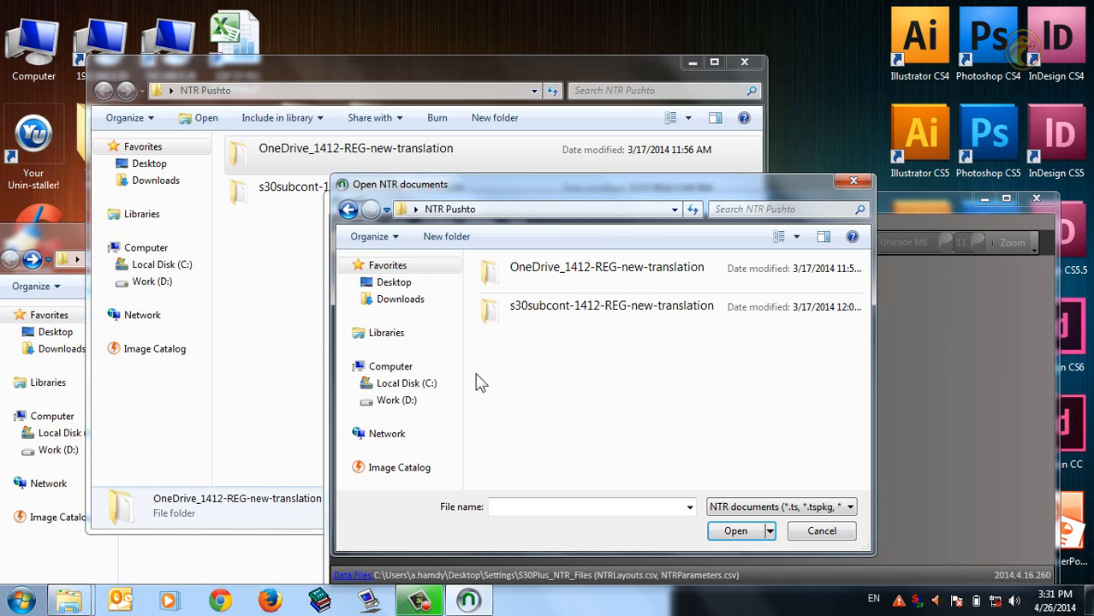
pyautogui.click(562, 273)
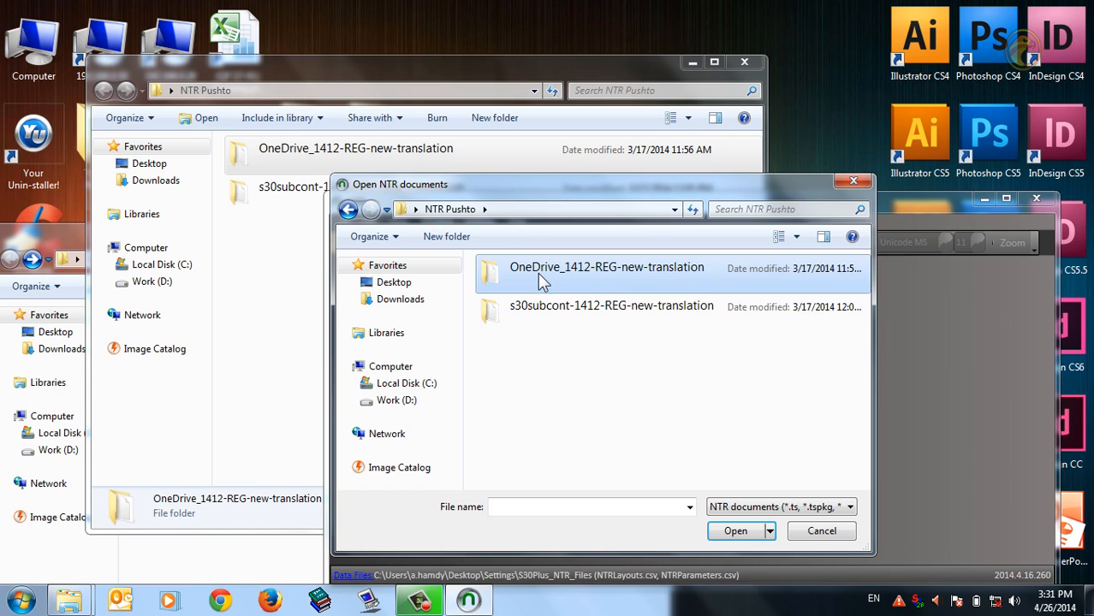
pyautogui.click(734, 532)
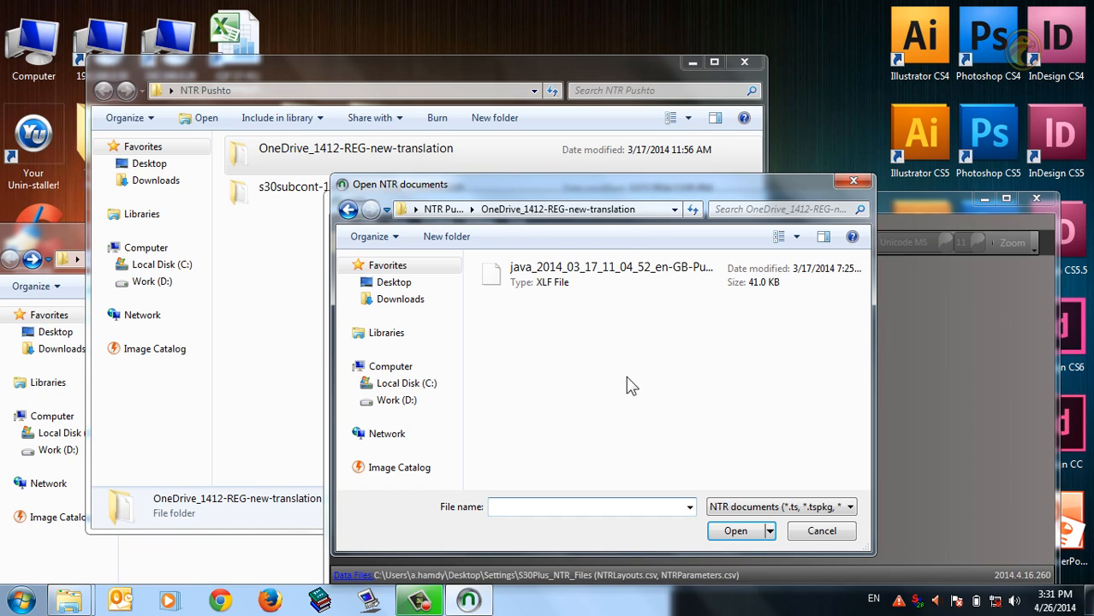
pyautogui.click(533, 272)
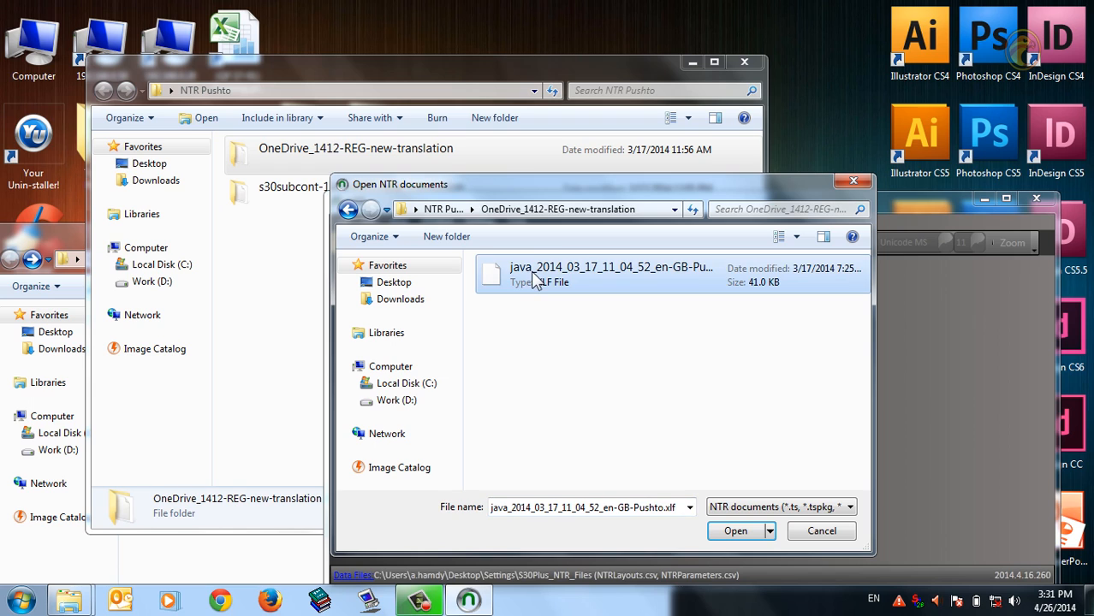
pyautogui.click(734, 532)
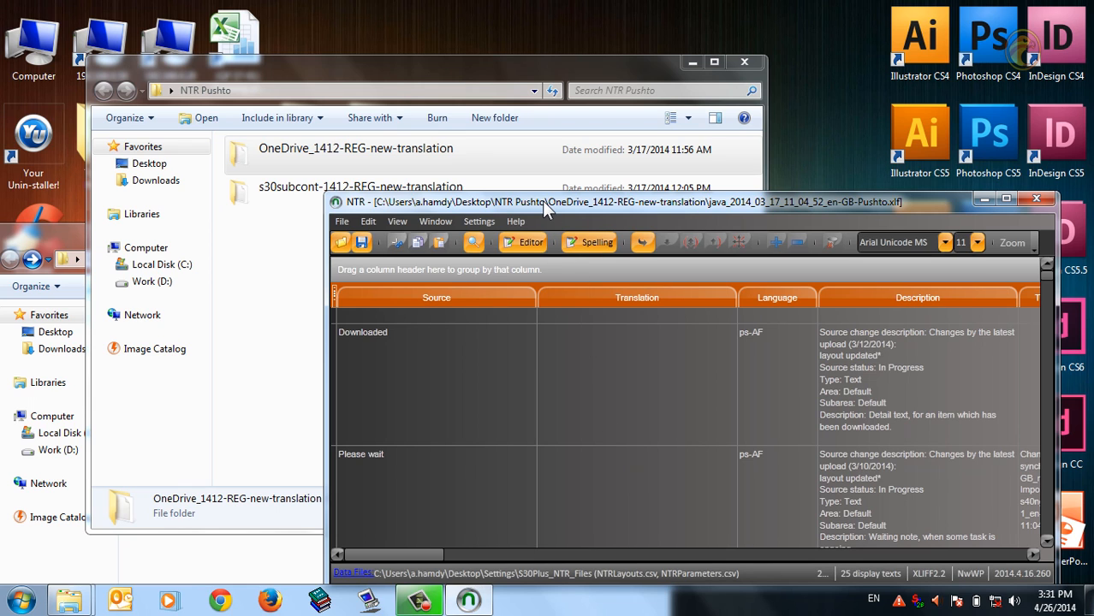
pyautogui.doubleClick(542, 200)
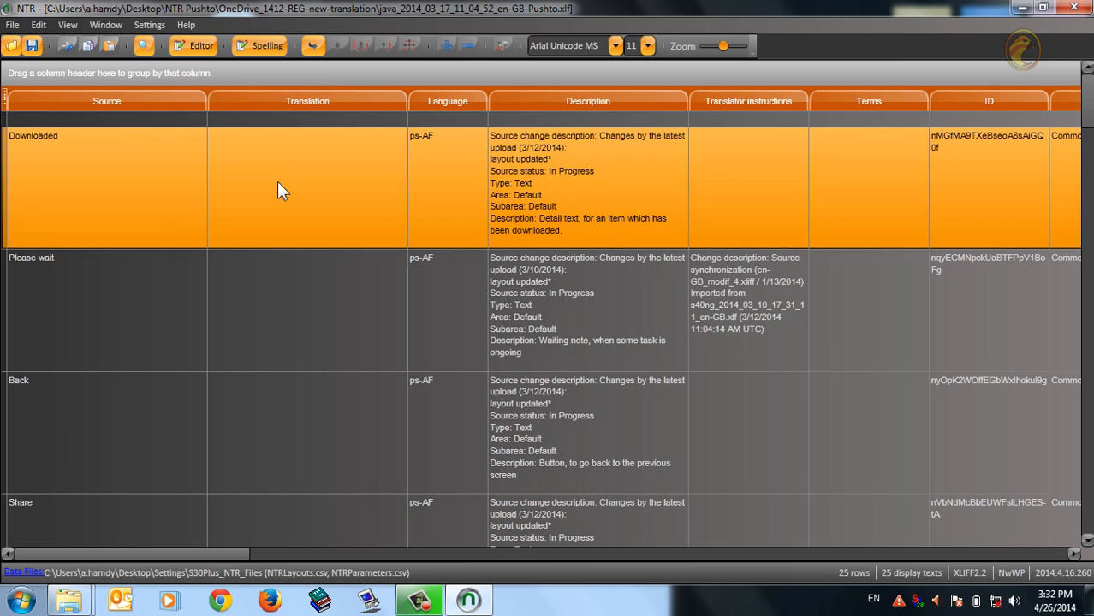
# Step: Enter "Downloadeddd" as the translation of the source text "Downloaded"
pyautogui.click(285, 189)
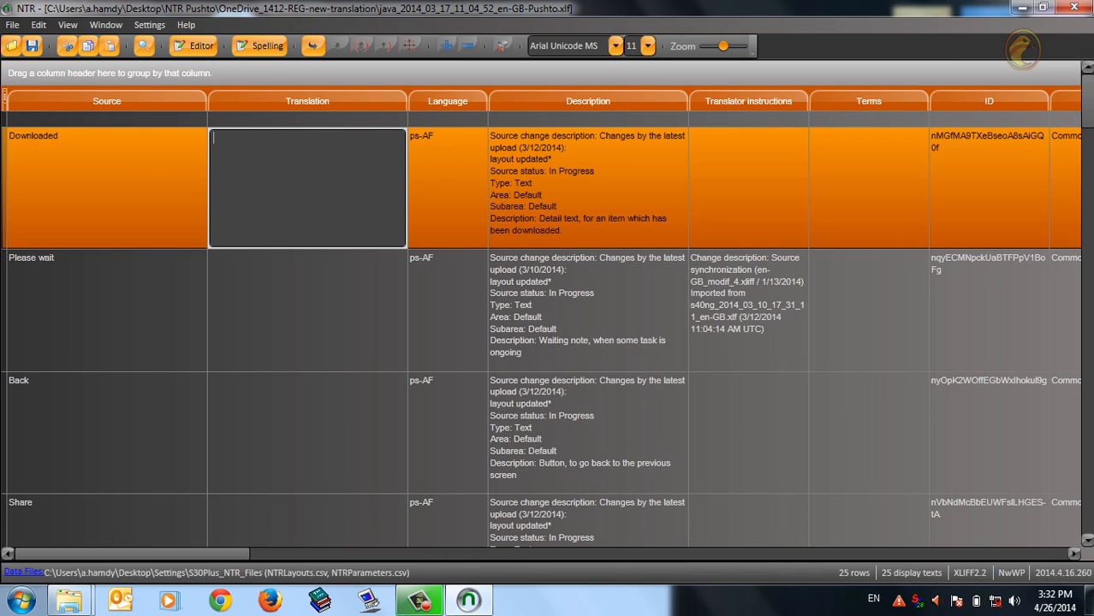
pyautogui.write('Downloadeddd')
pyautogui.press('Return')
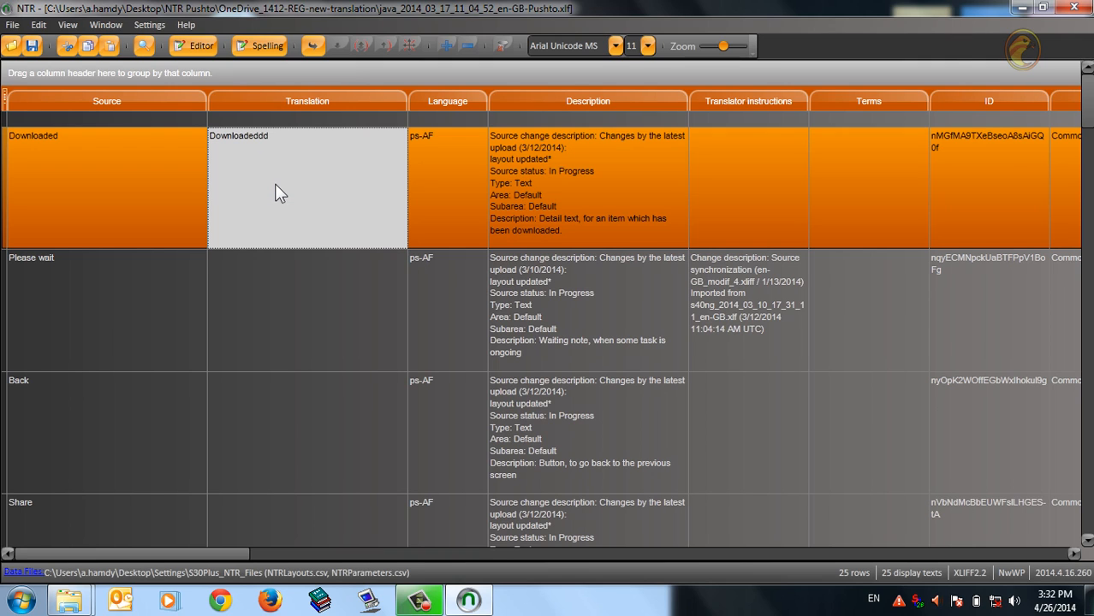
# Step: Enter "Pleaassee Wait" as the translation of the source text "Please wait"
pyautogui.click(276, 283)
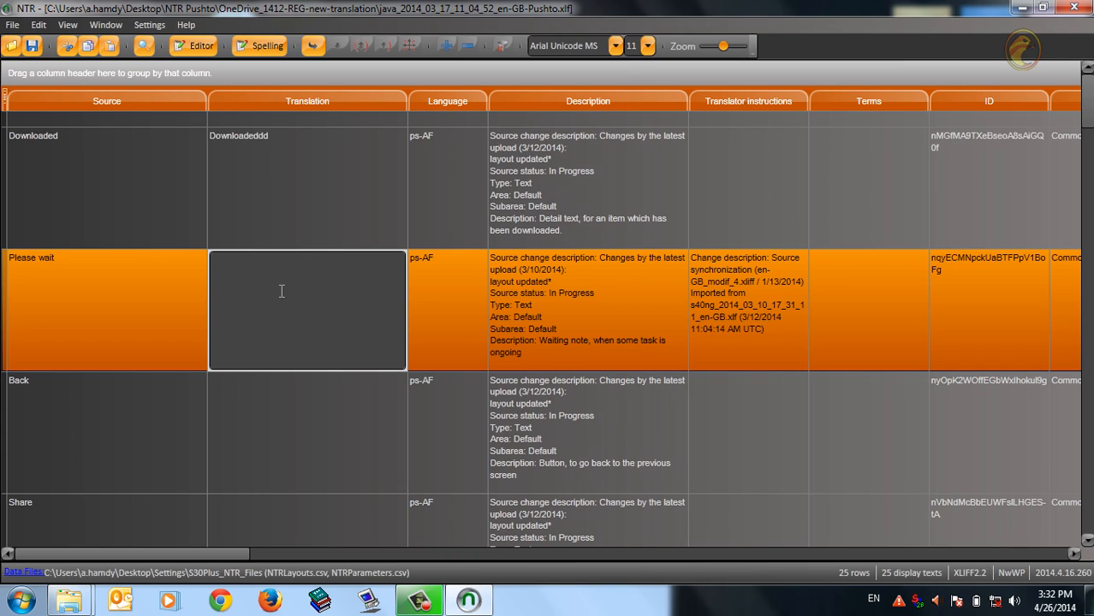
pyautogui.write('Pleaass')
pyautogui.write('Wait')
pyautogui.scroll(-2, 287, 367)
pyautogui.scroll(1, 287, 359)
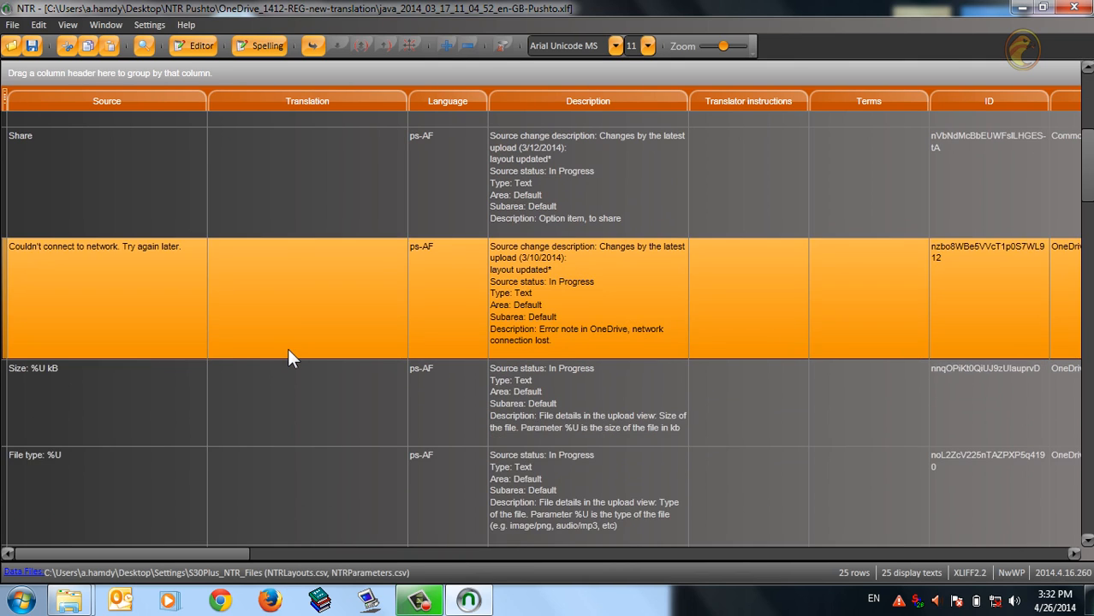
pyautogui.scroll(2, 287, 348)
# Step: Enter "Baaaaacking" as the translation of "Back" and review the translations in the remaining rows
pyautogui.click(289, 413)
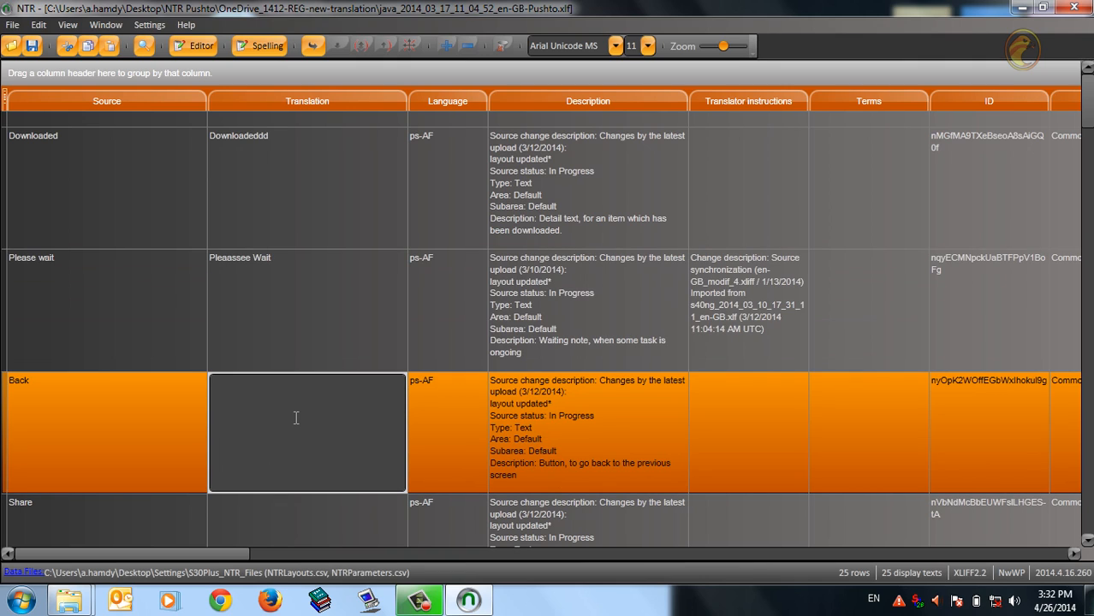
pyautogui.write('Baaaaacking')
pyautogui.scroll(-3, 277, 405)
pyautogui.scroll(-1, 279, 408)
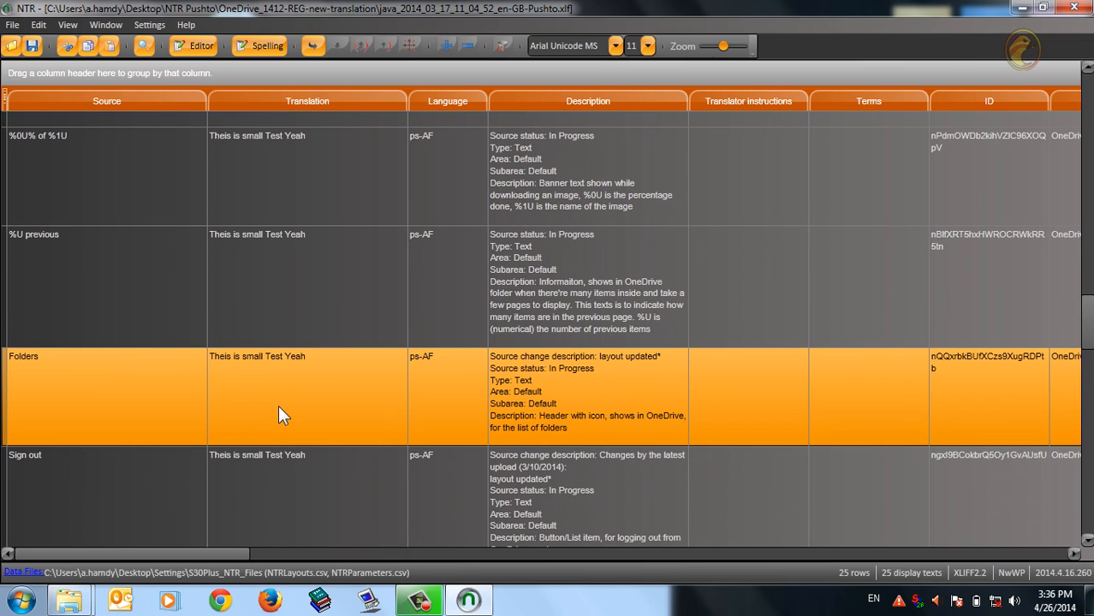
pyautogui.scroll(-2, 278, 411)
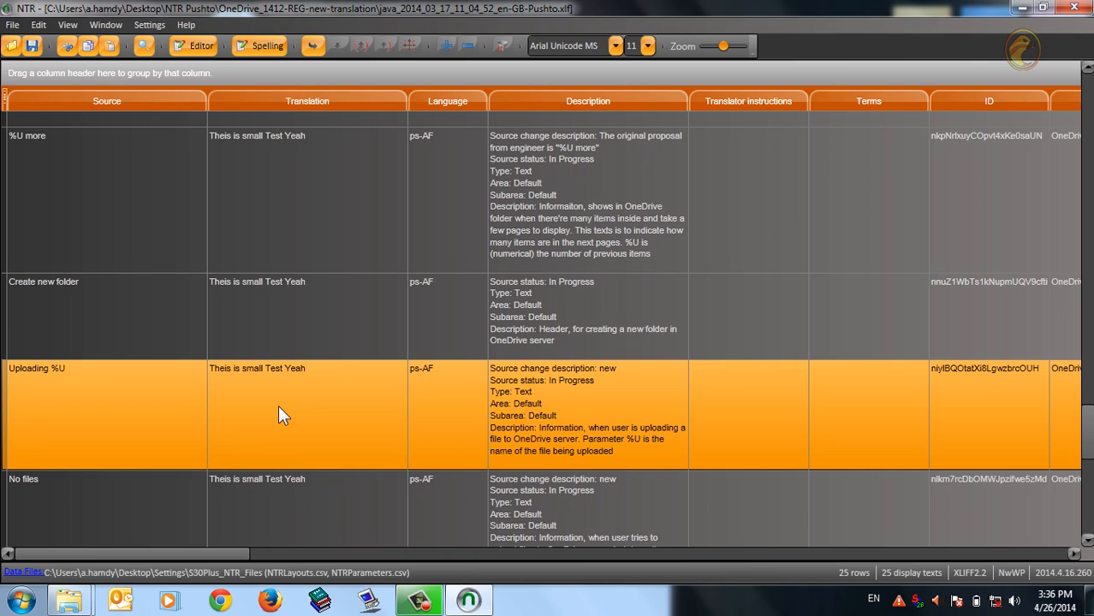
pyautogui.scroll(-3, 278, 411)
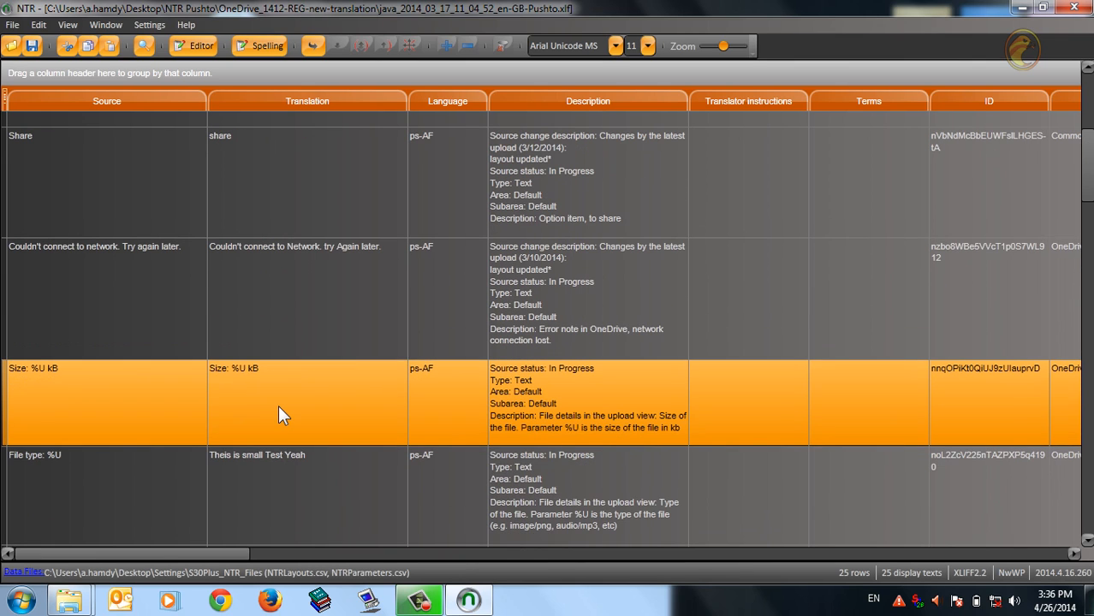
pyautogui.scroll(2, 277, 416)
pyautogui.click(286, 415)
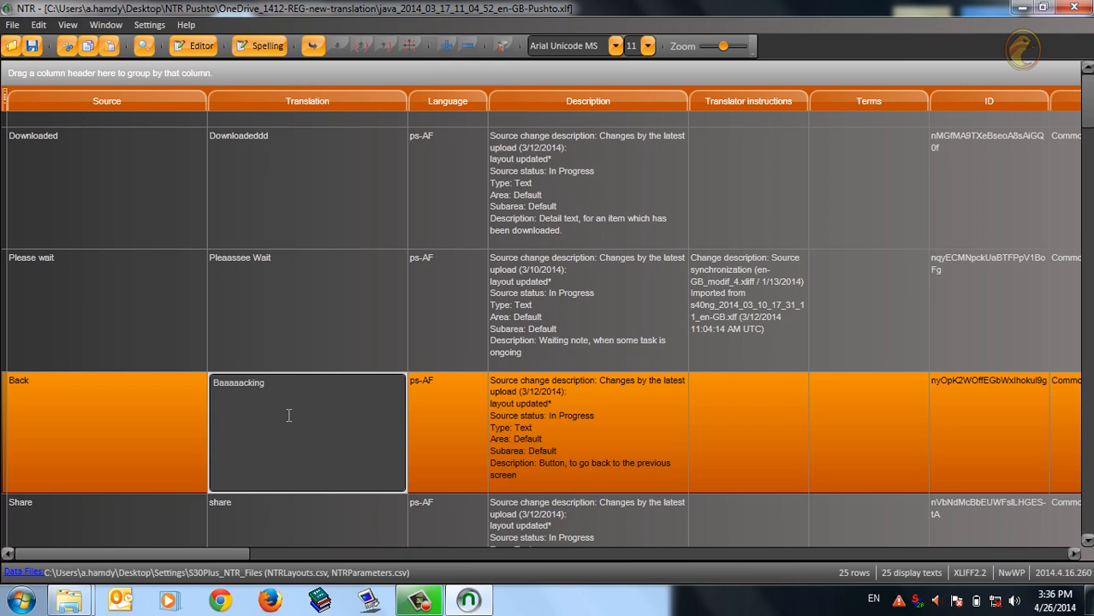
# Step: Select the "Please wait" row's translation and run the check on all translations in the document
pyautogui.click(285, 333)
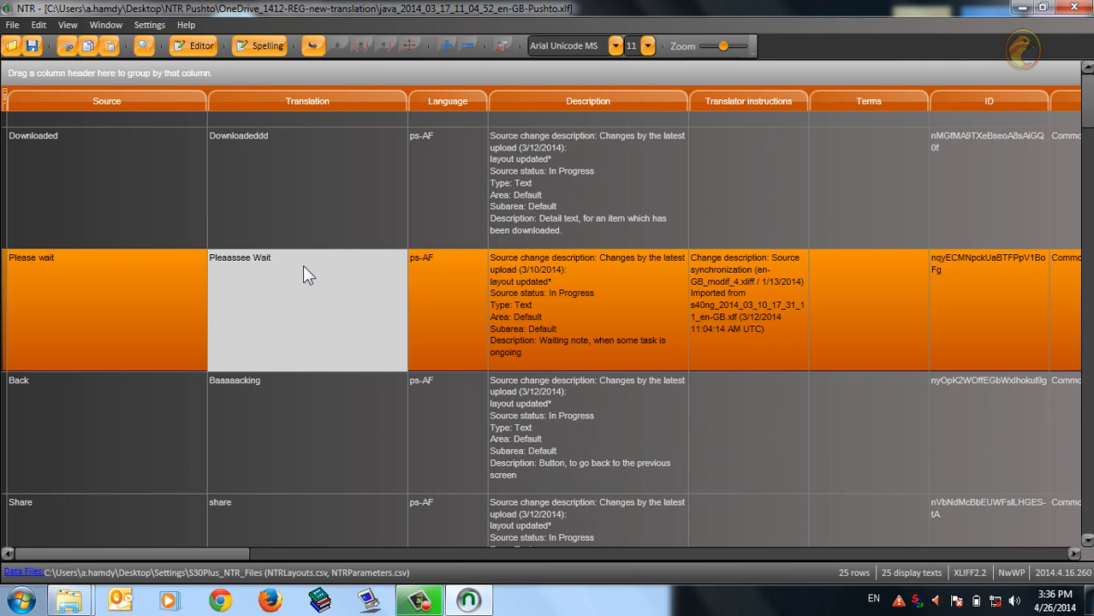
pyautogui.rightClick(304, 272)
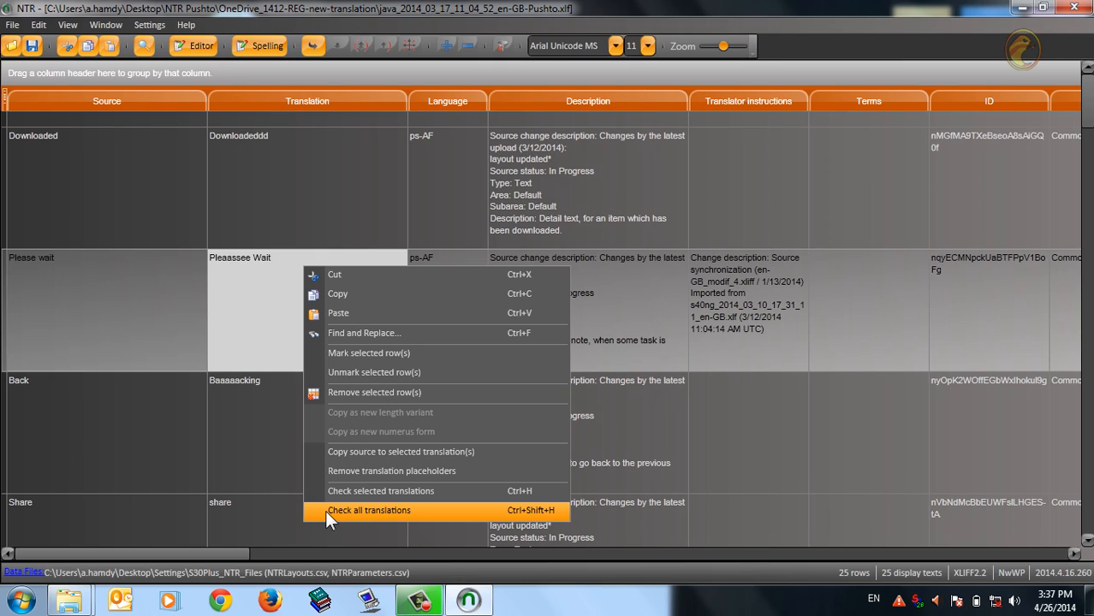
pyautogui.click(324, 510)
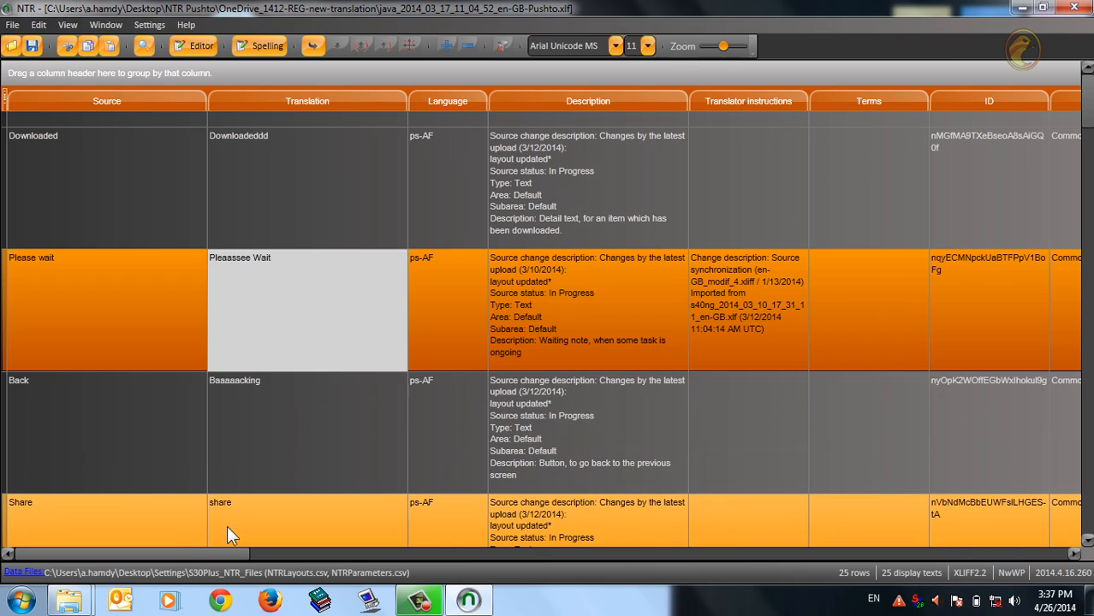
# Step: Widen the Check message column and select the check message of the "Please wait" row
pyautogui.moveTo(174, 552); pyautogui.dragTo(882, 565)
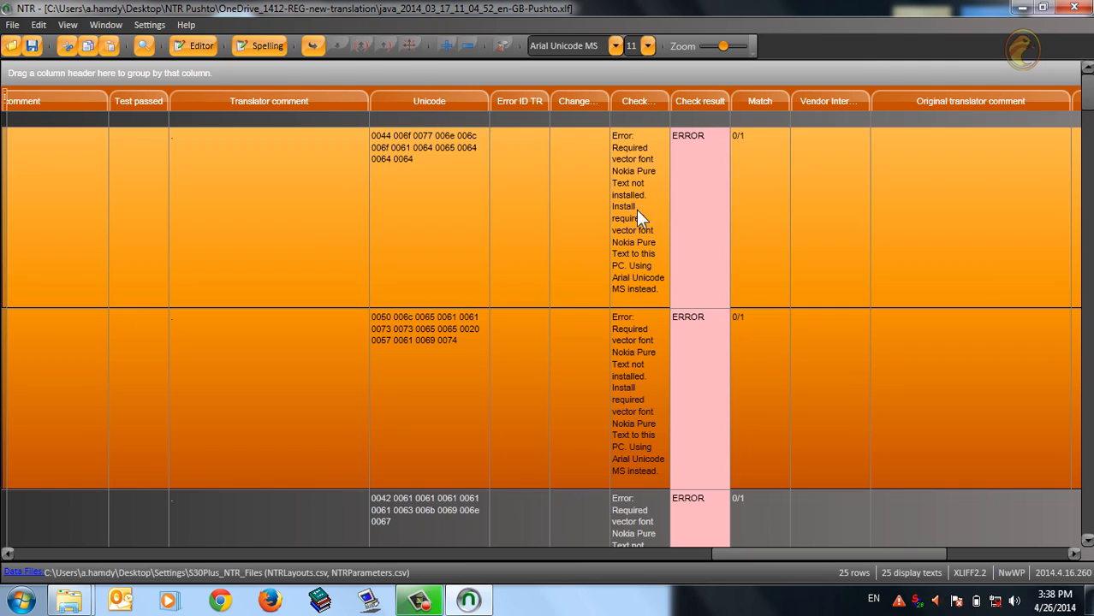
pyautogui.moveTo(675, 103); pyautogui.dragTo(722, 102)
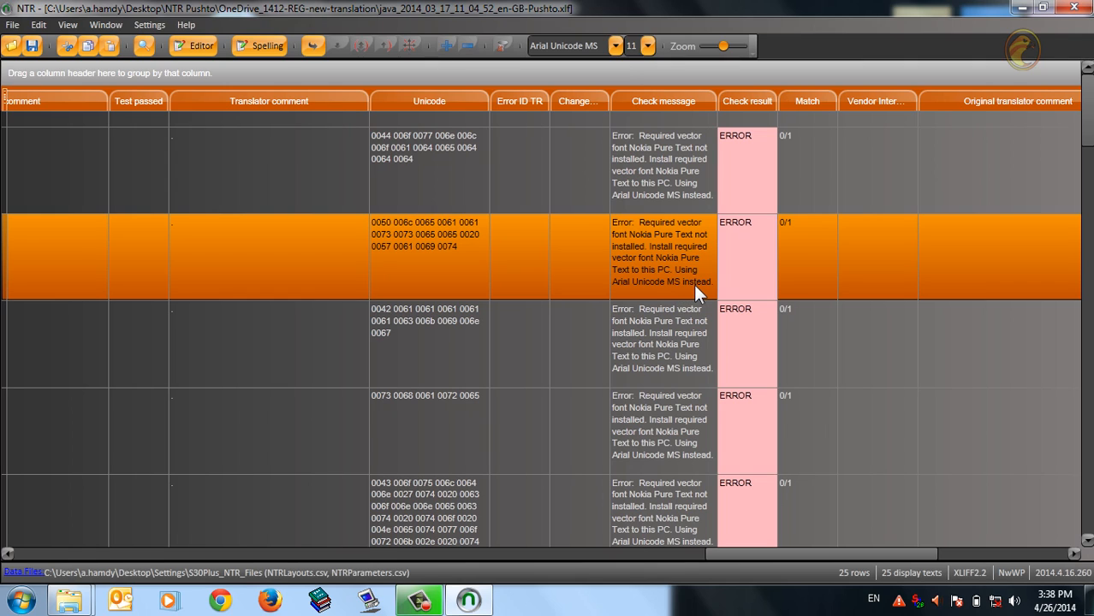
pyautogui.click(685, 254)
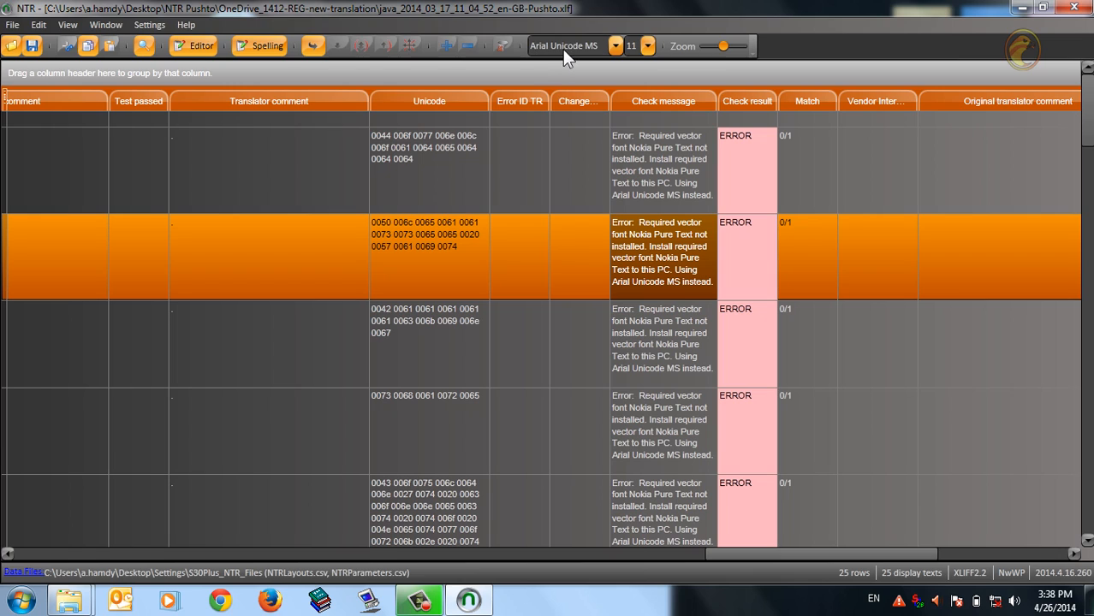
# Step: Look through the list of available fonts down to its end, keeping Arial Unicode MS
pyautogui.click(617, 49)
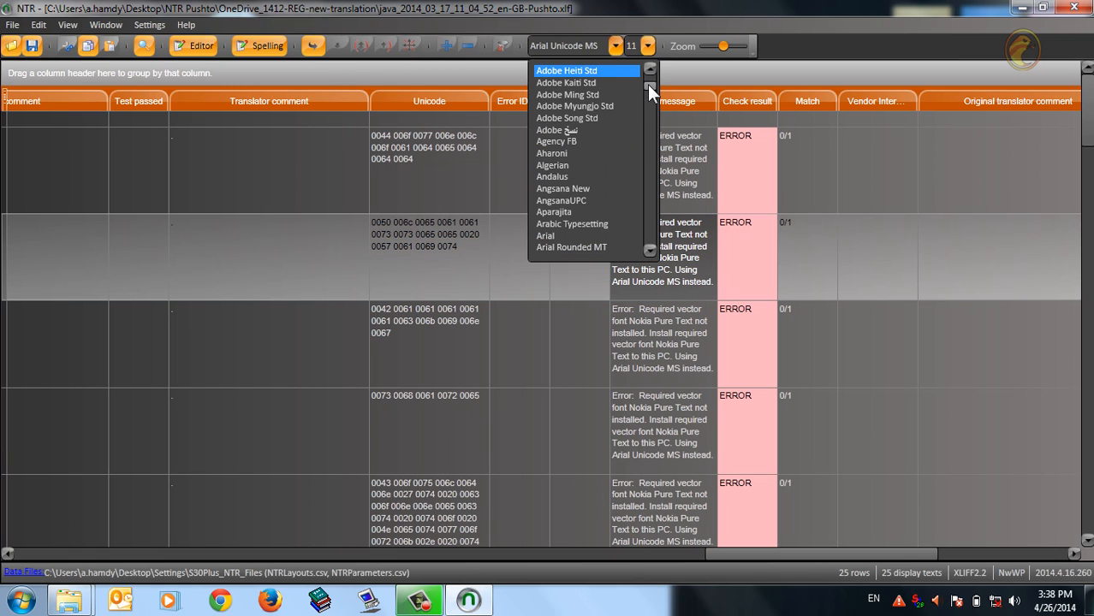
pyautogui.moveTo(647, 84); pyautogui.dragTo(630, 250)
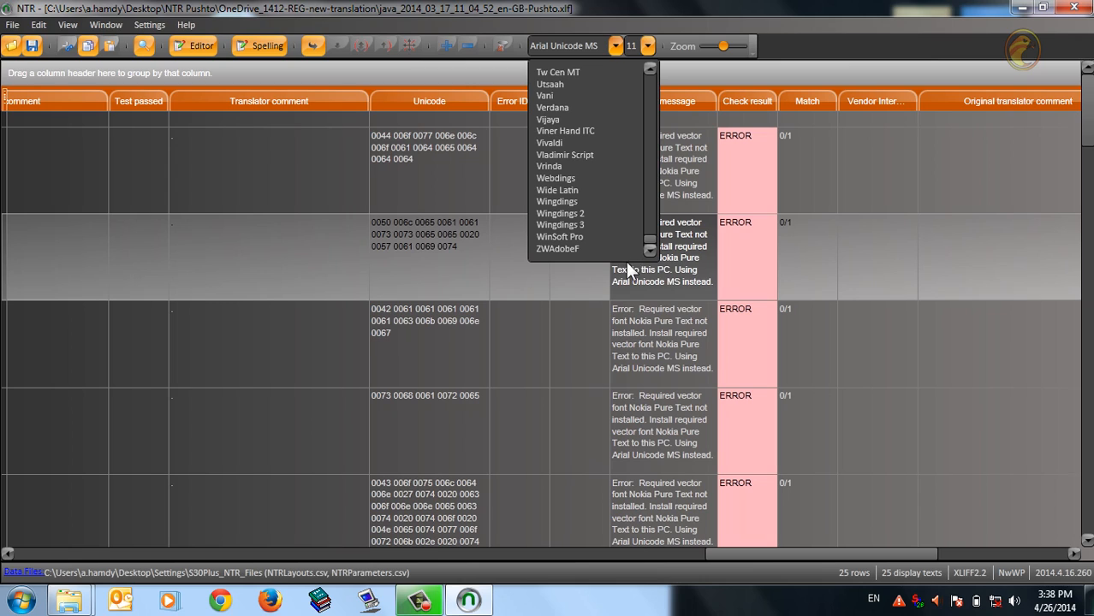
pyautogui.click(657, 281)
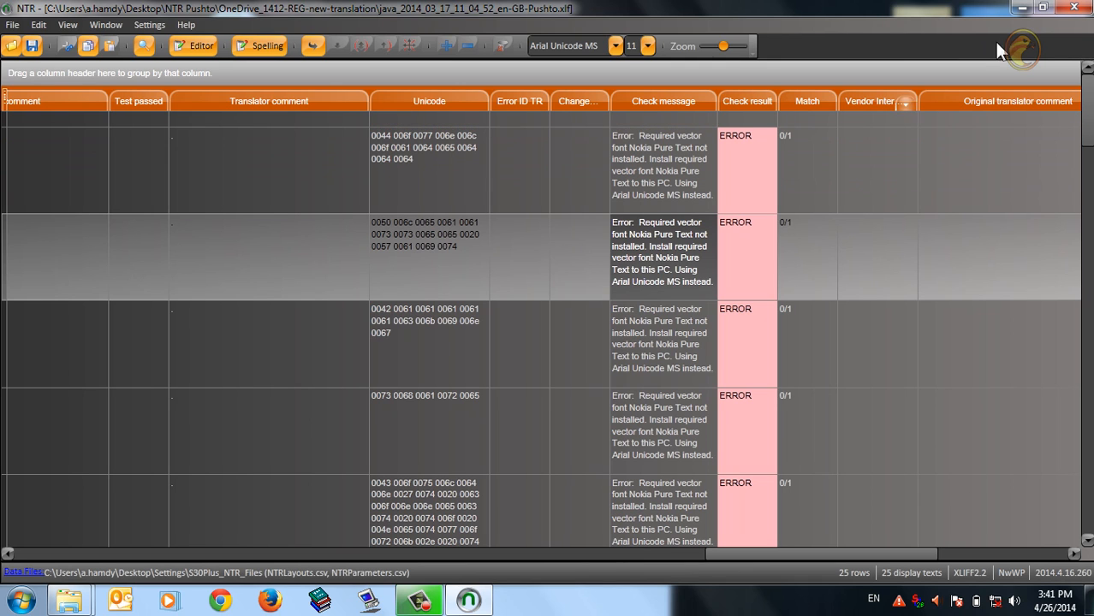
# Step: Minimize the open windows and open the NTR Fonts folder on the Work (D:) drive in Windows Explorer
pyautogui.click(1019, 9)
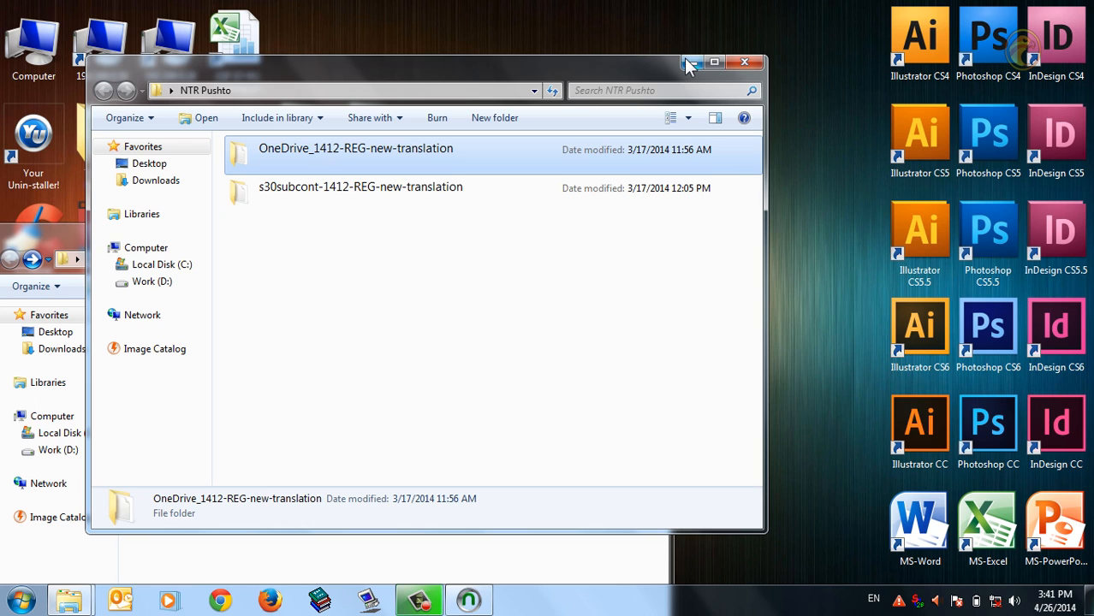
pyautogui.click(690, 63)
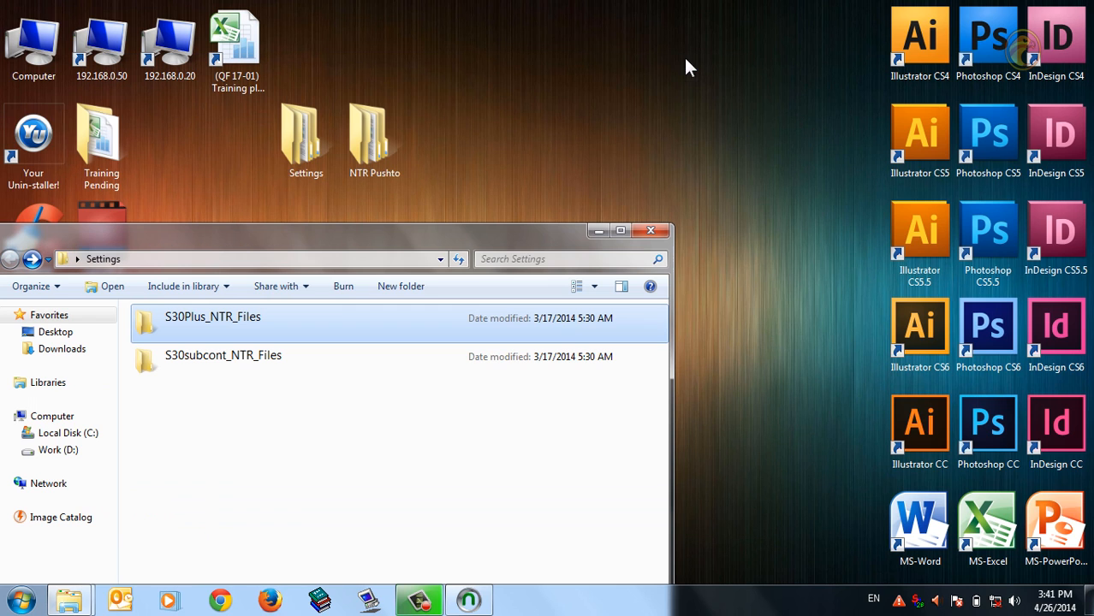
pyautogui.click(597, 232)
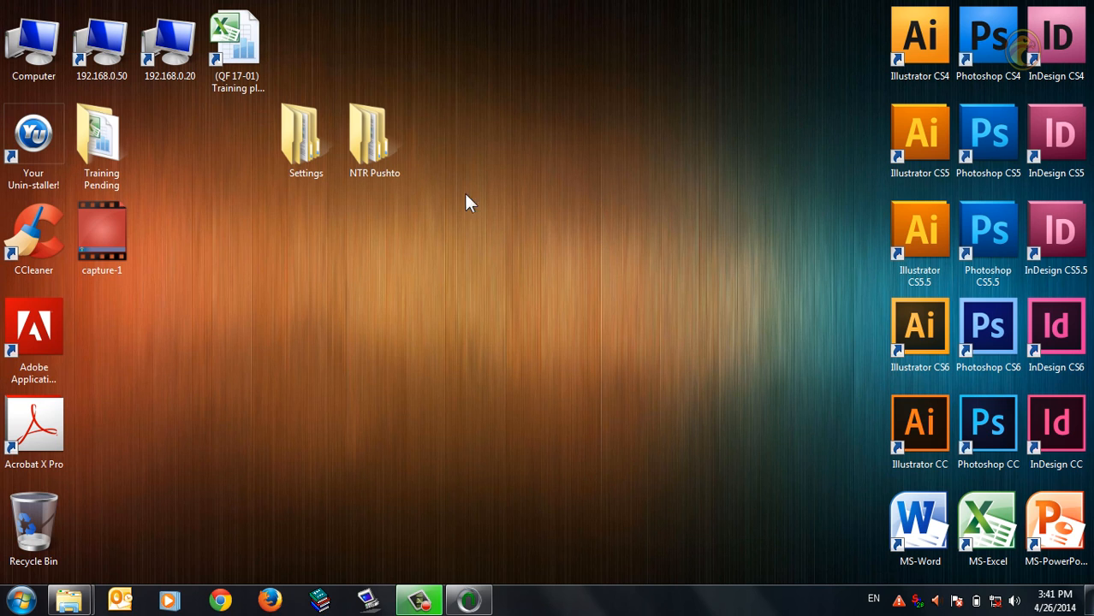
pyautogui.doubleClick(39, 51)
pyautogui.doubleClick(509, 214)
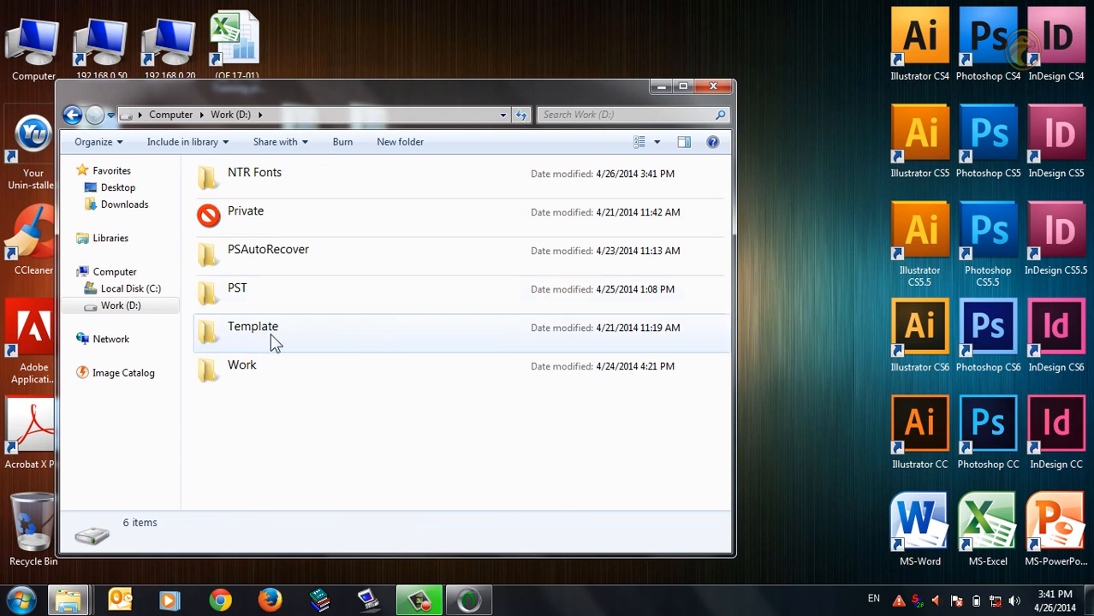
pyautogui.click(248, 187)
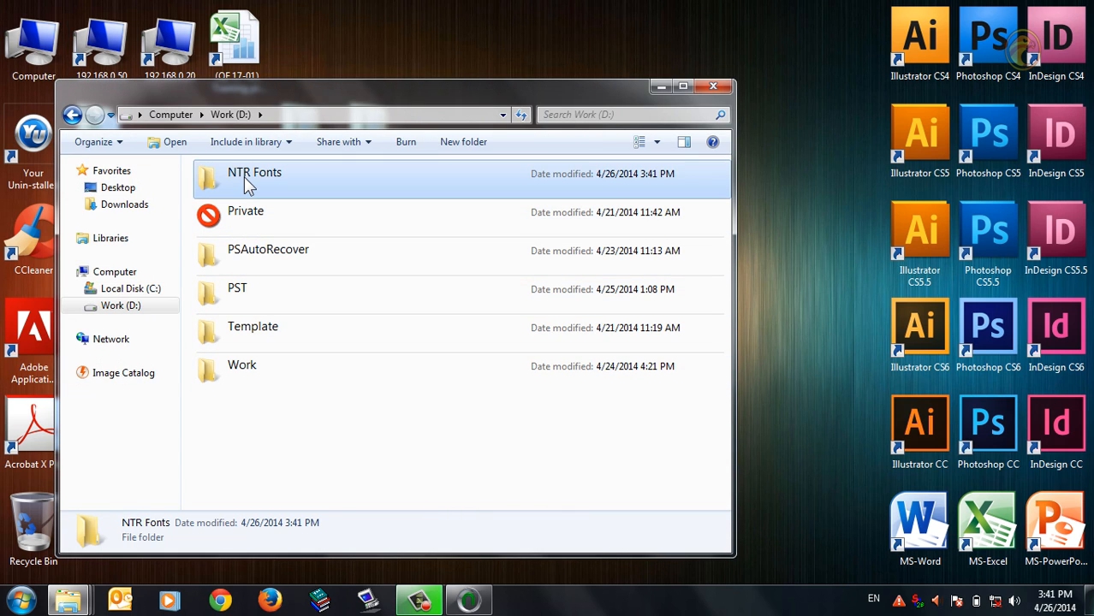
pyautogui.doubleClick(247, 187)
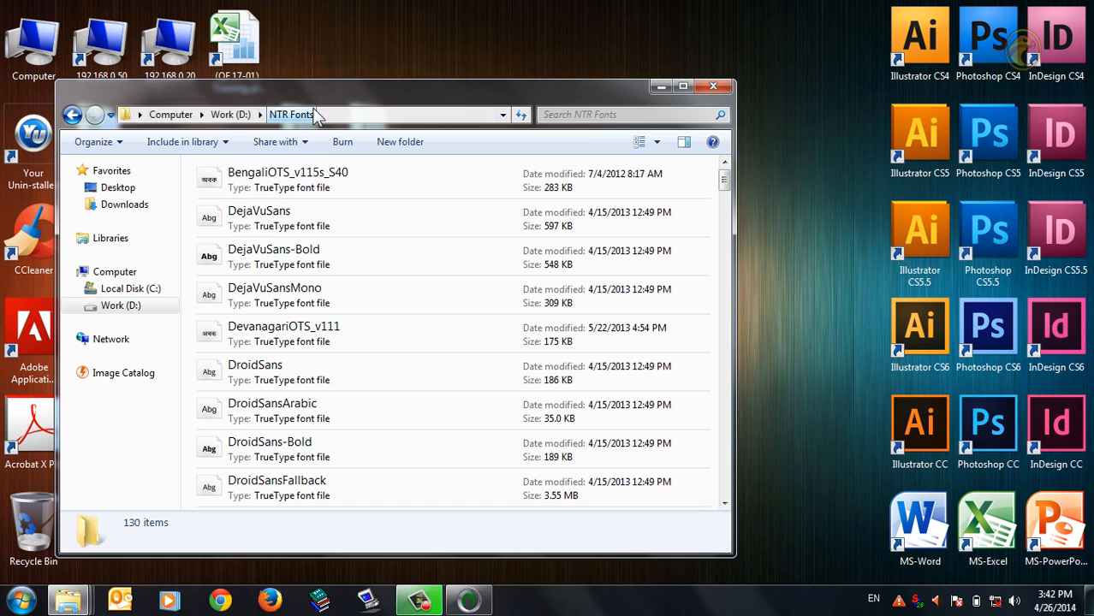
pyautogui.moveTo(325, 95); pyautogui.dragTo(383, 44)
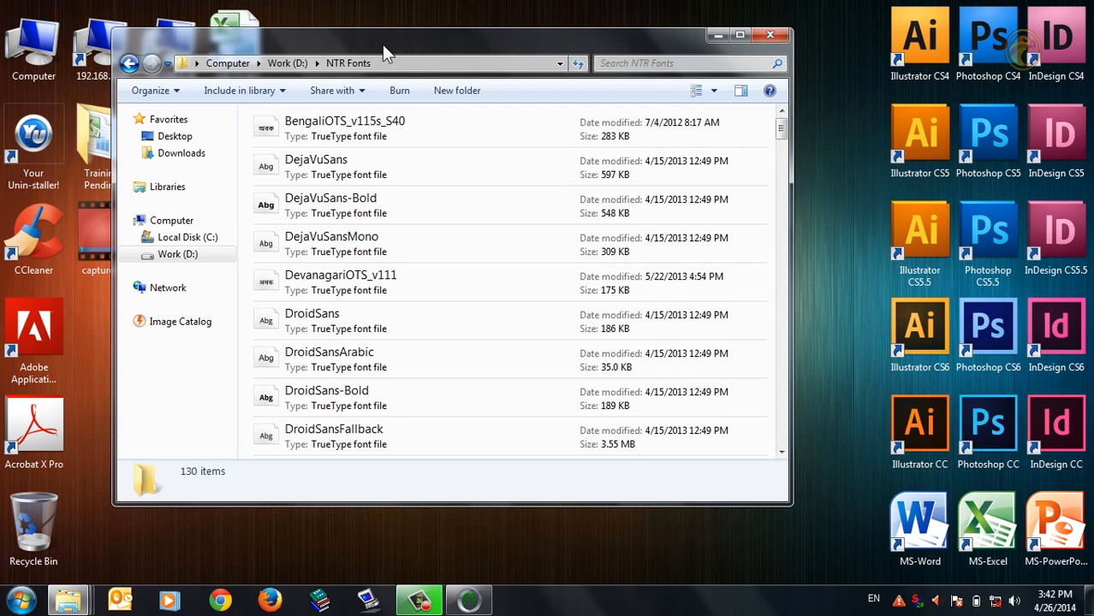
pyautogui.doubleClick(383, 38)
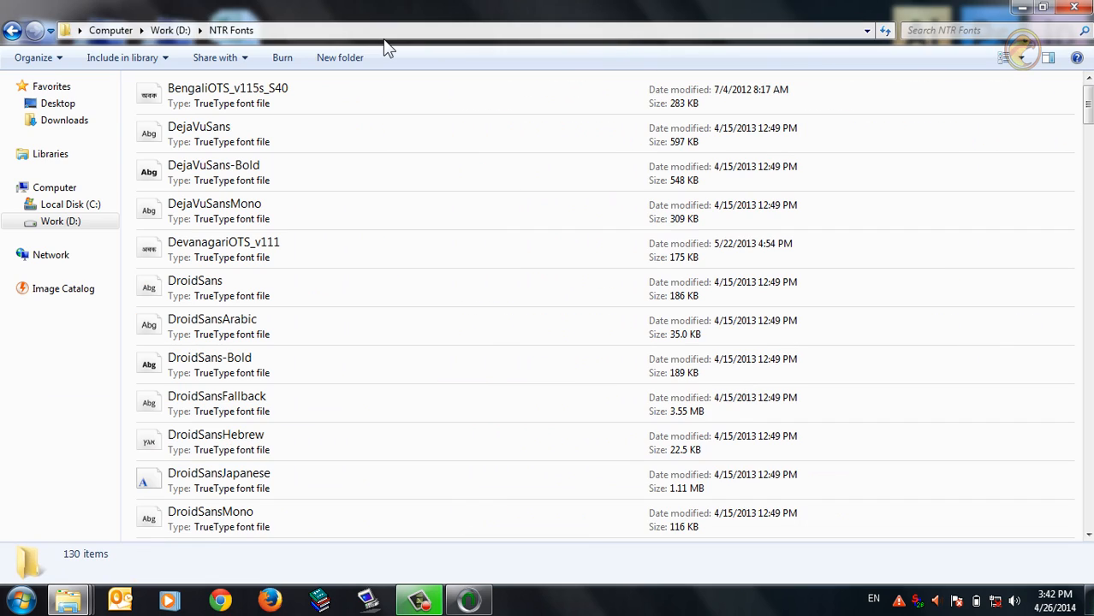
pyautogui.doubleClick(387, 11)
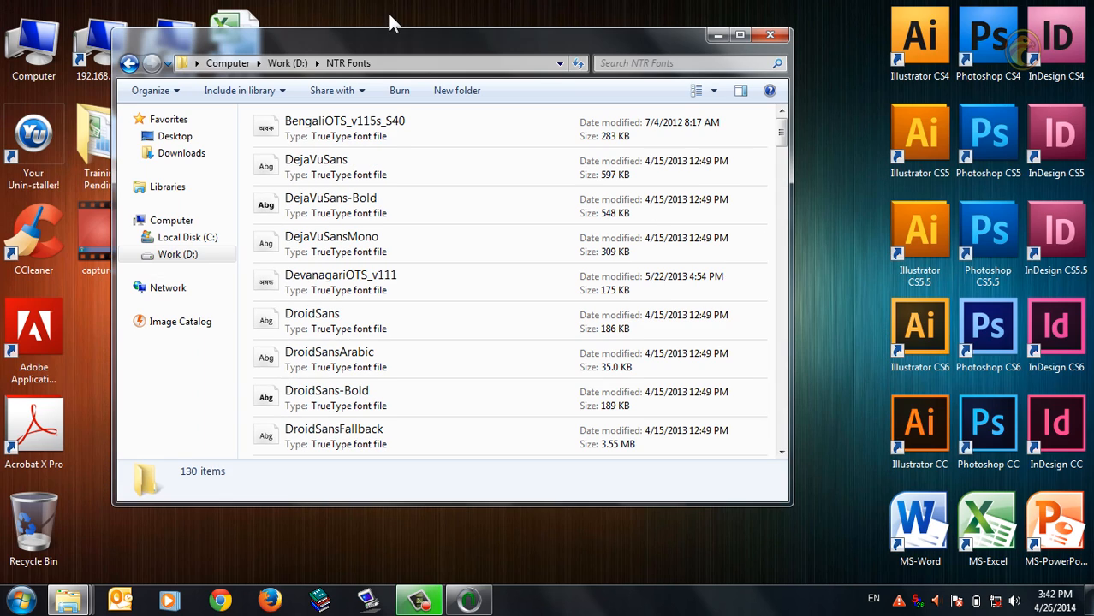
# Step: Switch between NTR and the NTR Fonts folder to compare the check messages with the supplied fonts
pyautogui.click(469, 601)
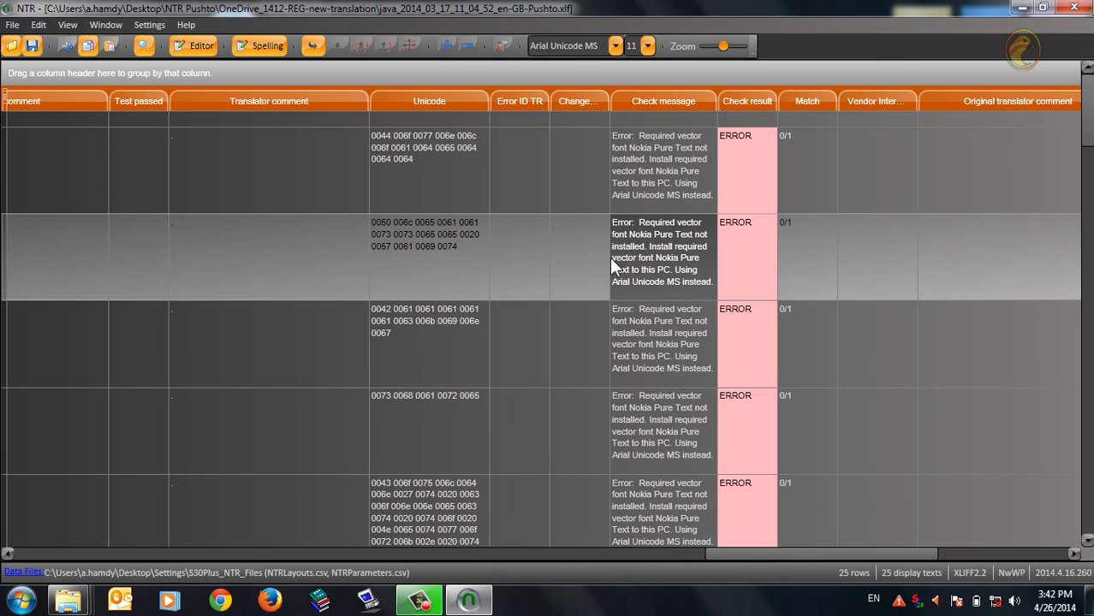
pyautogui.hotkey('alt', 'Tab')
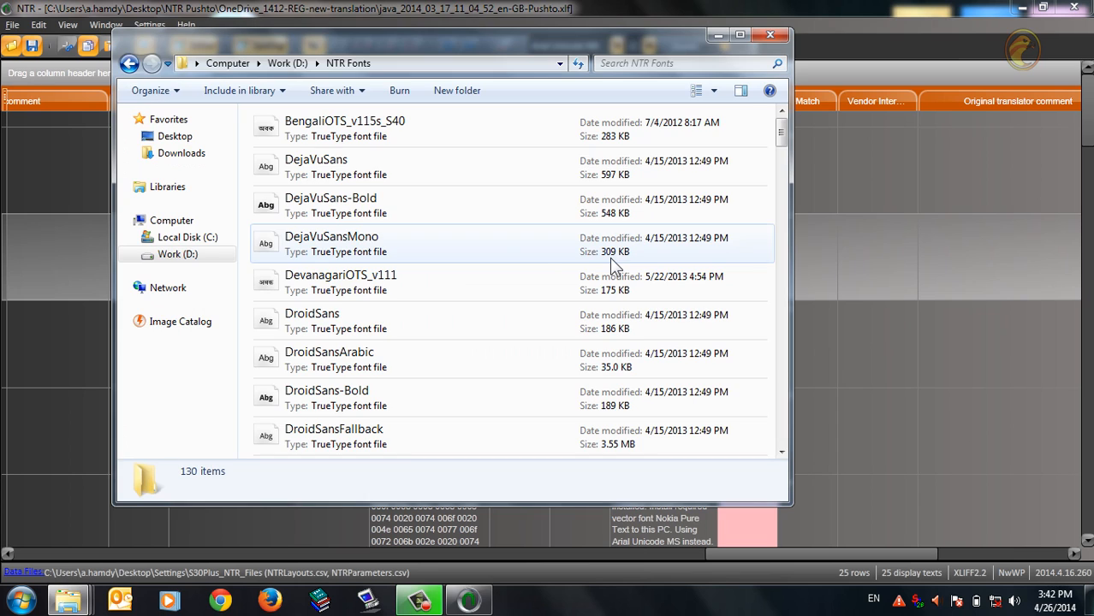
pyautogui.hotkey('alt', 'Tab')
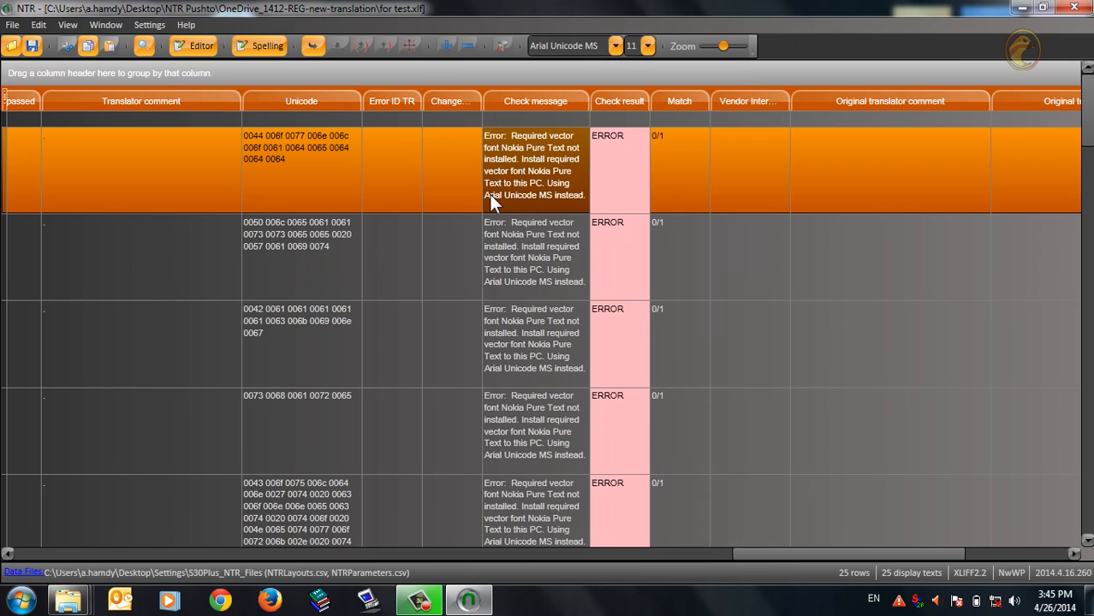
# Step: Switch to the NTR Fonts folder in Windows Explorer, select all its font files and install them
pyautogui.moveTo(68, 601)
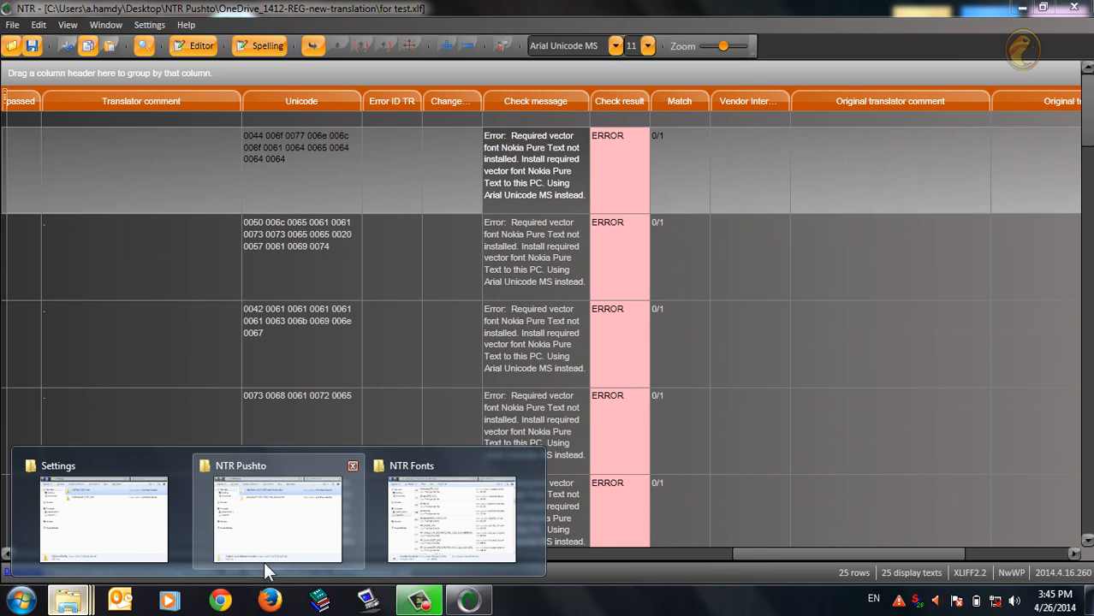
pyautogui.click(454, 513)
pyautogui.click(306, 167)
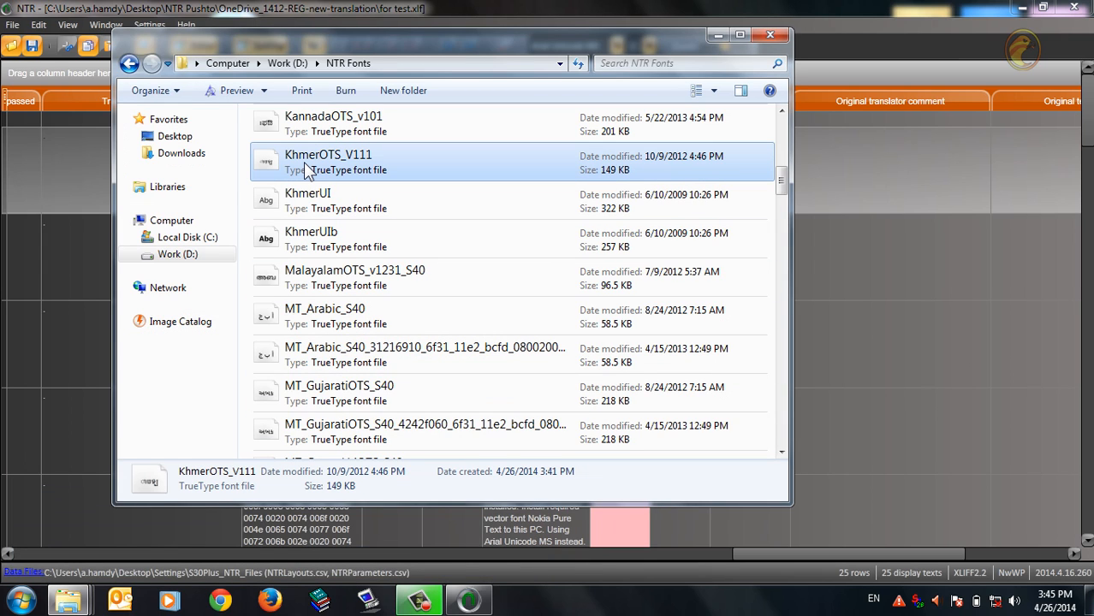
pyautogui.click(146, 90)
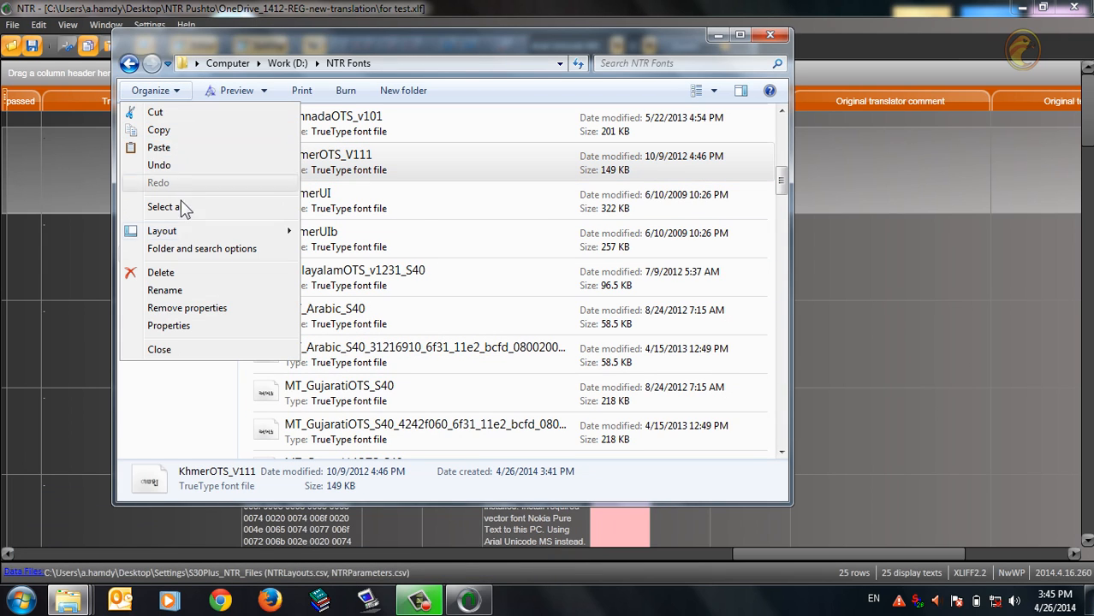
pyautogui.click(171, 207)
pyautogui.rightClick(339, 159)
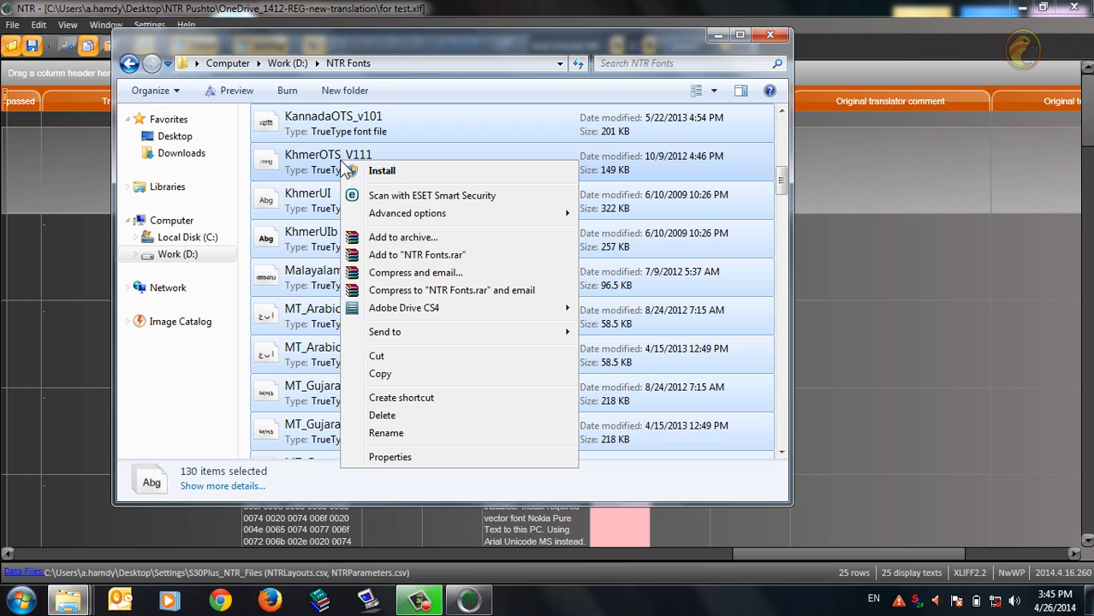
pyautogui.click(382, 174)
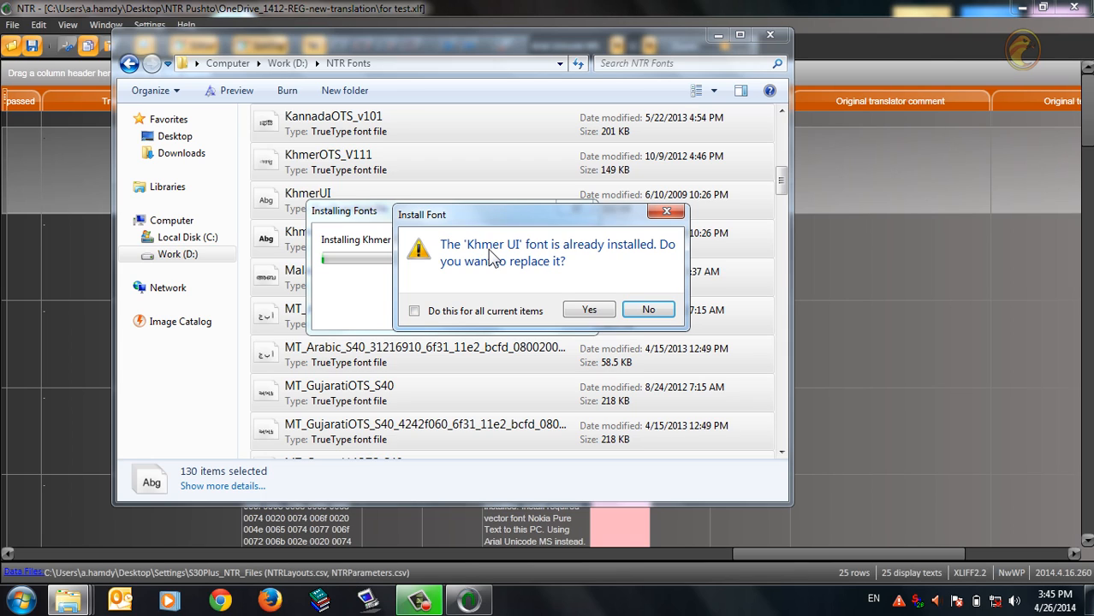
# Step: Replace the already installed fonts for all current items and skip the invalid DroidSansJapanese.ttf
pyautogui.click(414, 312)
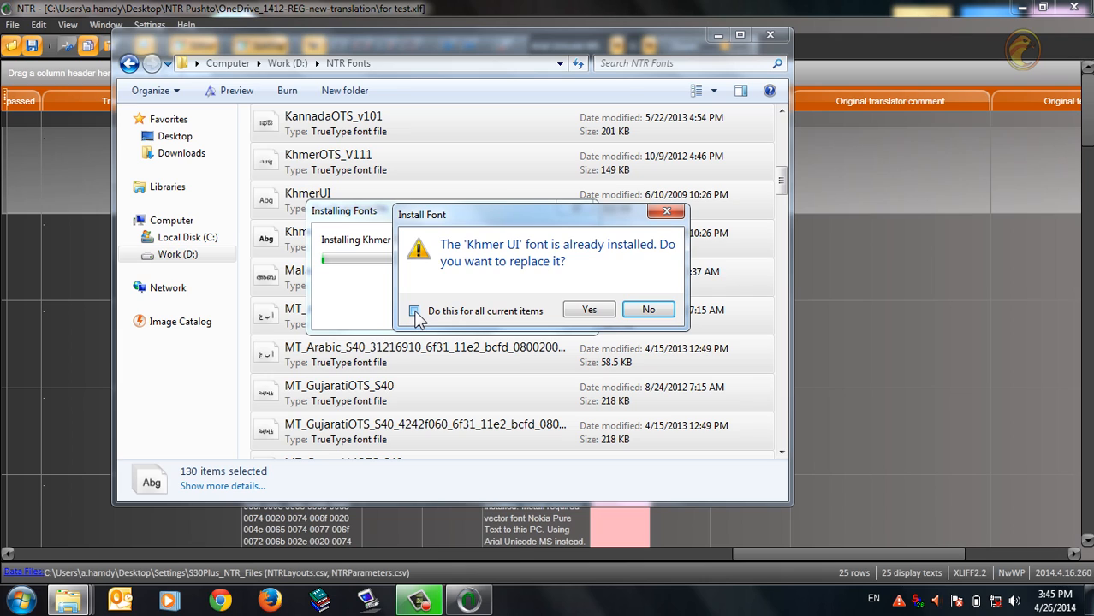
pyautogui.click(589, 313)
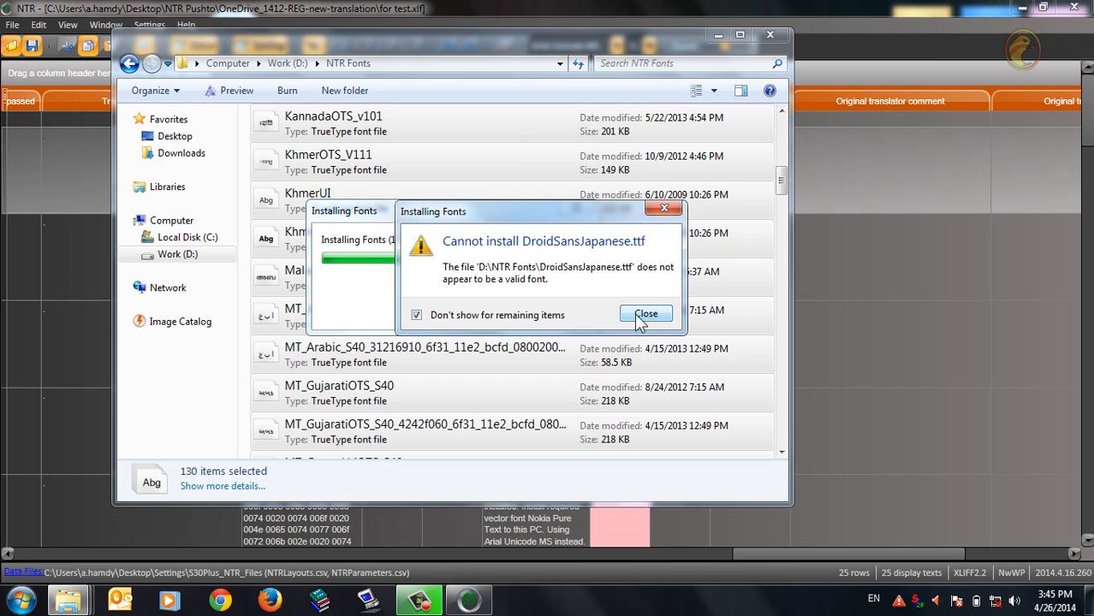
pyautogui.click(645, 313)
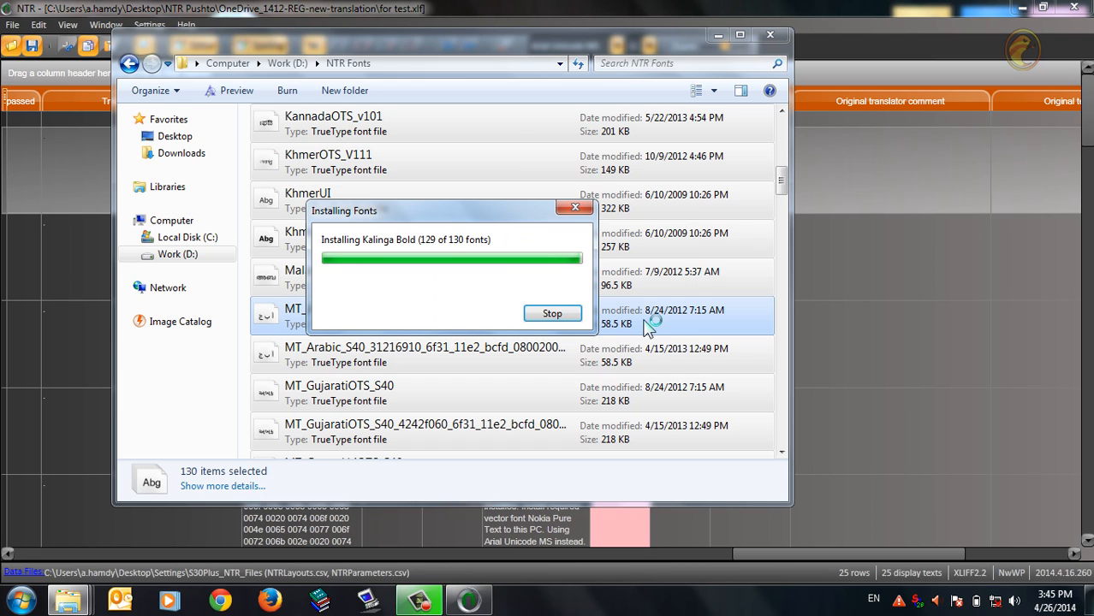
# Step: Restart NTR without saving the changes to for test.xlf, and close the NTR Fonts folder
pyautogui.click(454, 14)
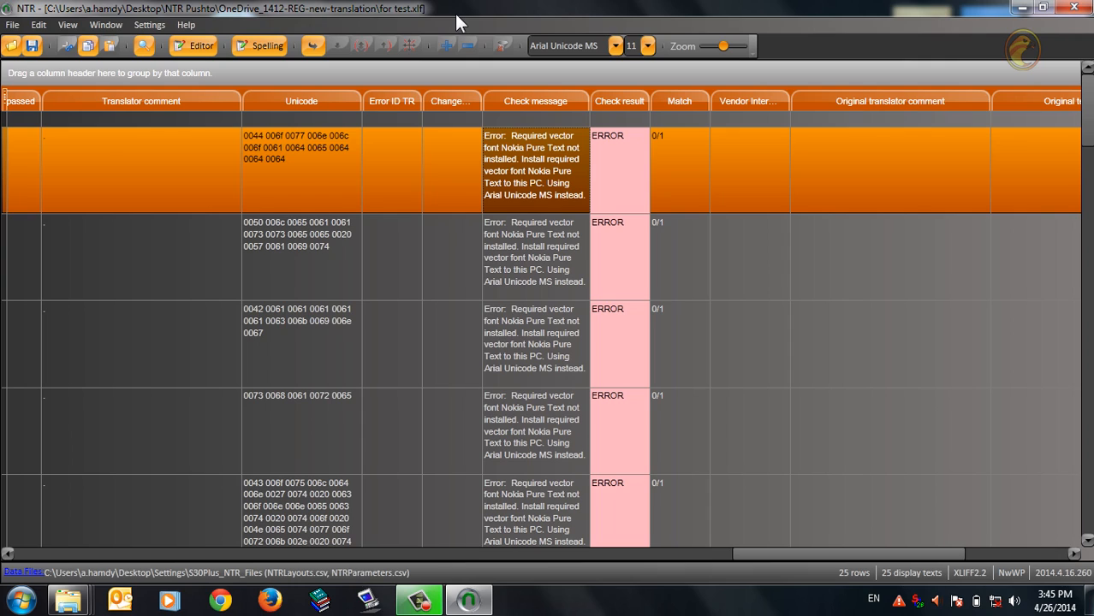
pyautogui.click(1074, 10)
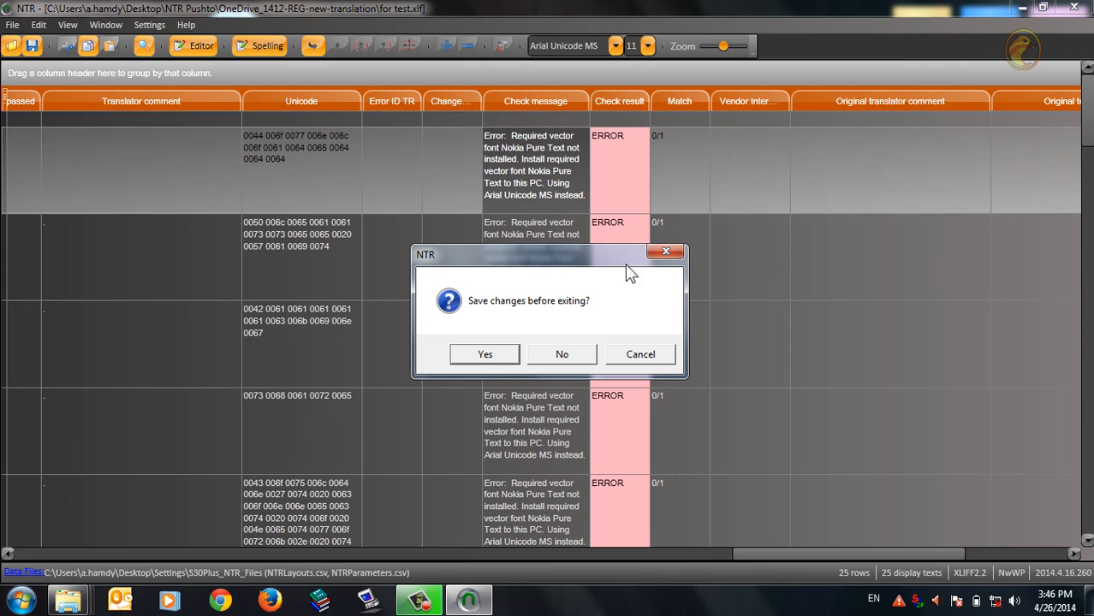
pyautogui.click(539, 358)
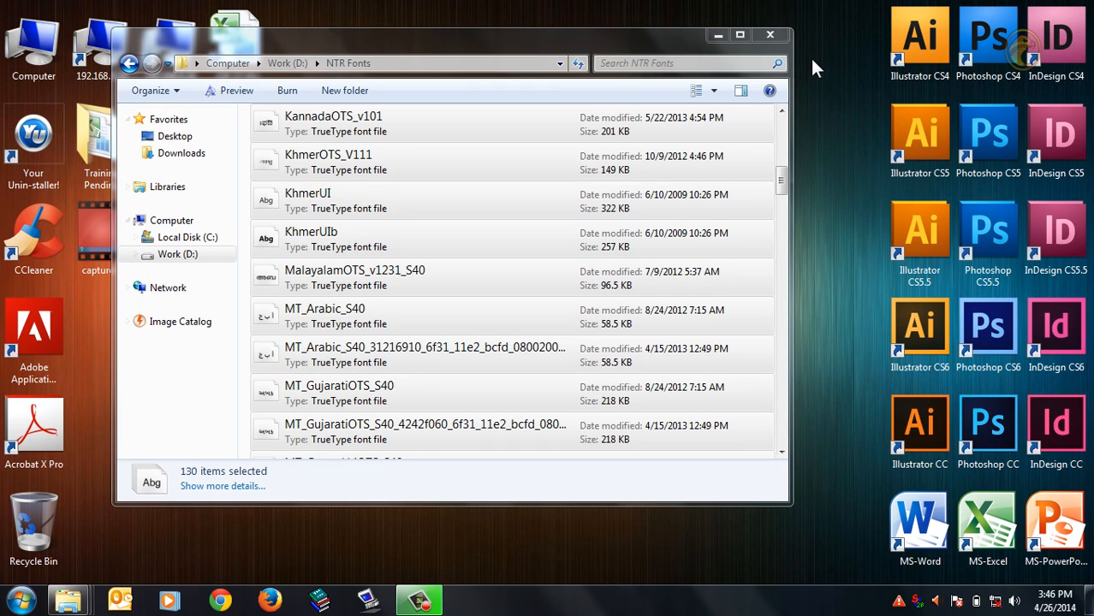
pyautogui.click(770, 34)
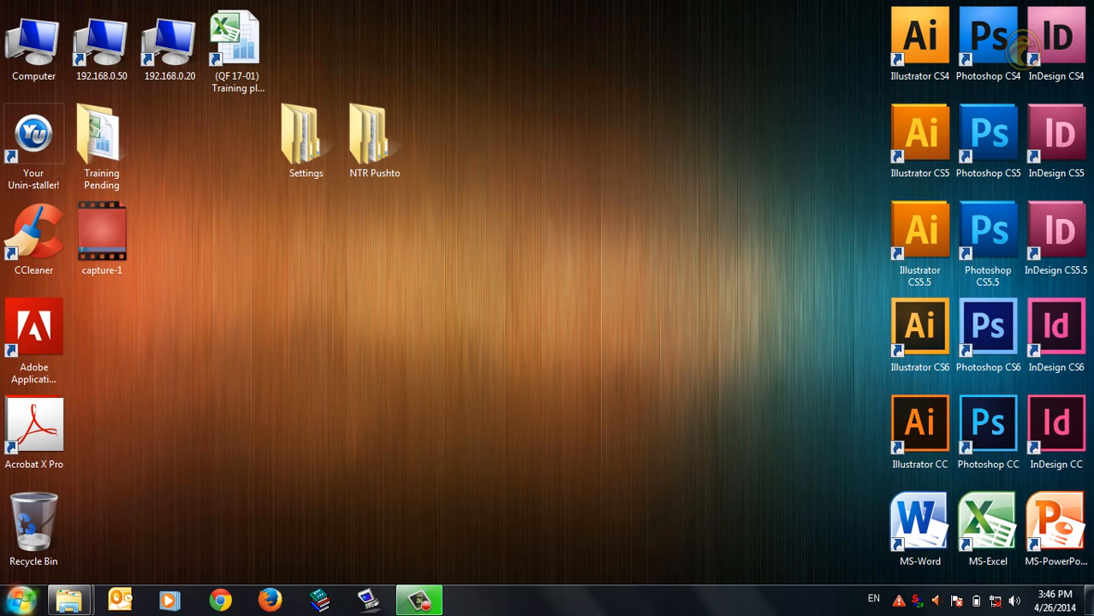
pyautogui.click(20, 599)
pyautogui.click(49, 323)
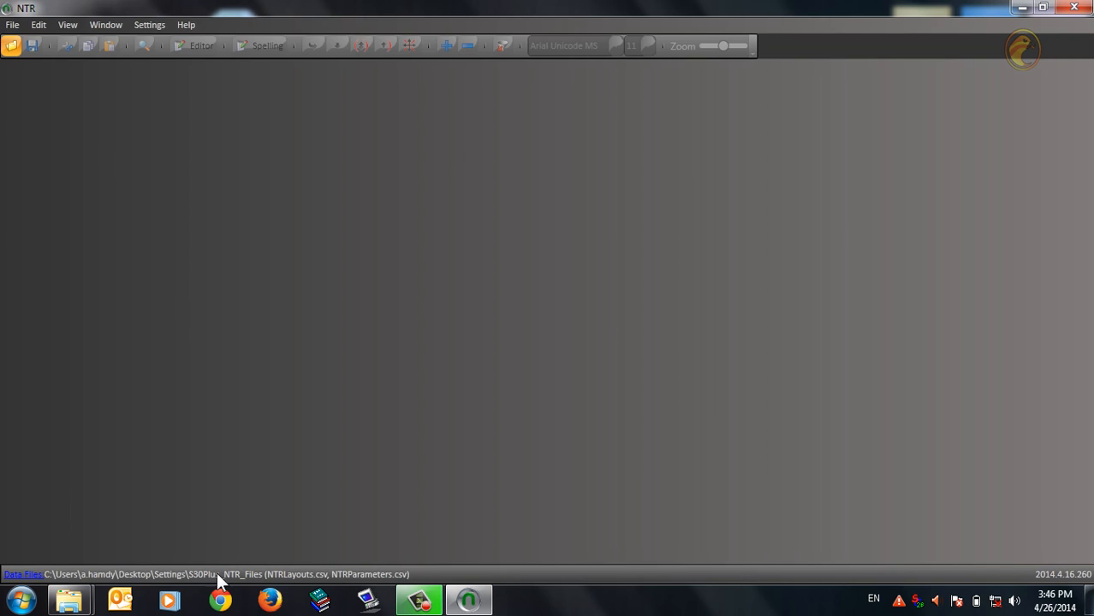
# Step: Open for test.xlf from the OneDrive_1412-REG-new-translation folder and run the check on all its translations
pyautogui.click(11, 47)
pyautogui.click(248, 150)
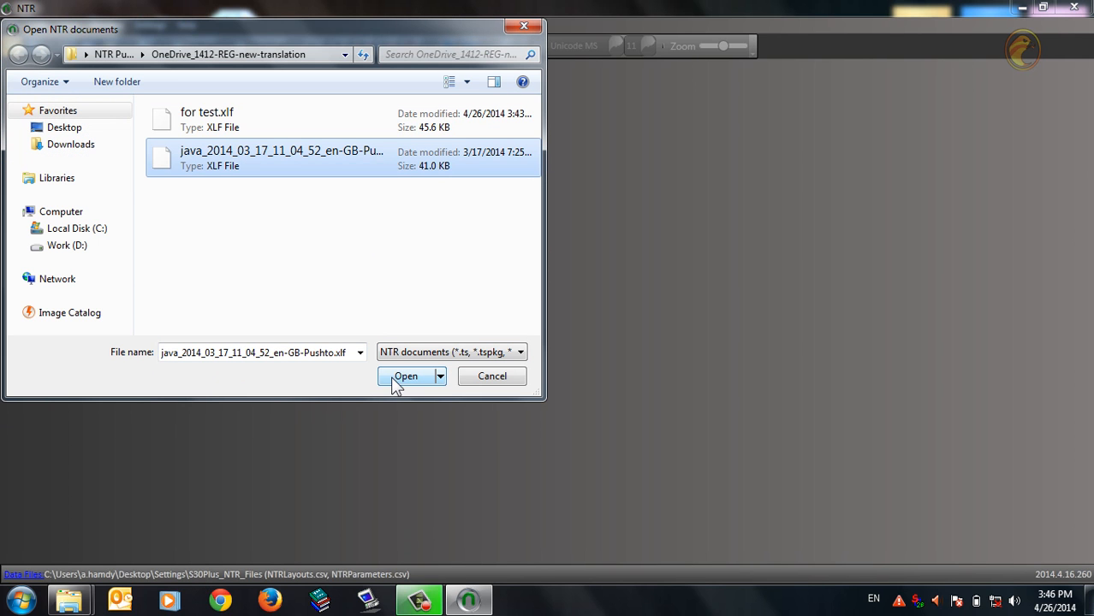
pyautogui.click(226, 133)
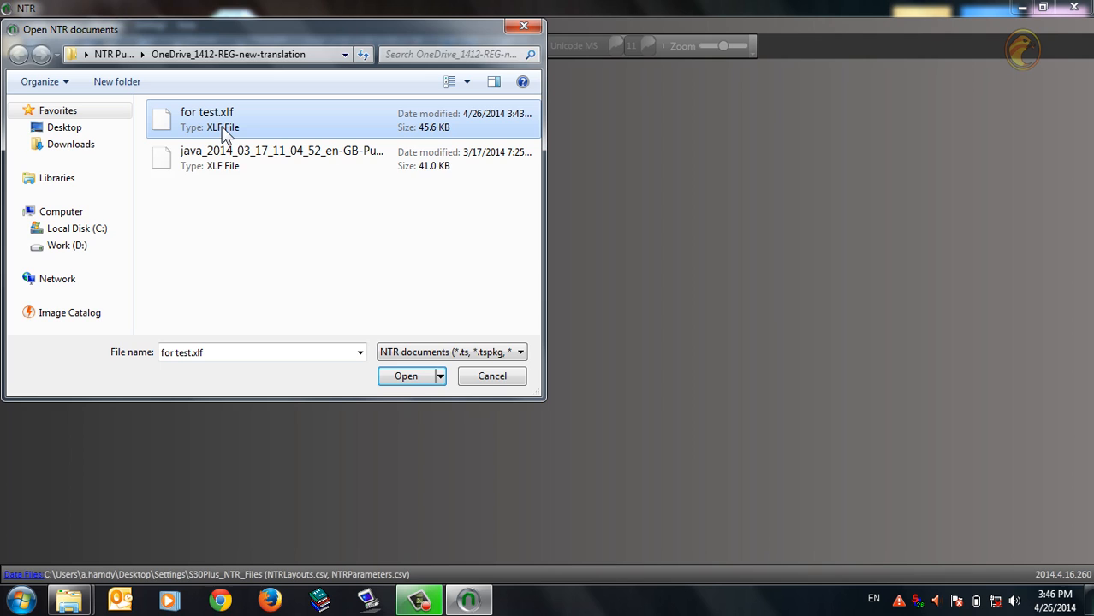
pyautogui.click(401, 376)
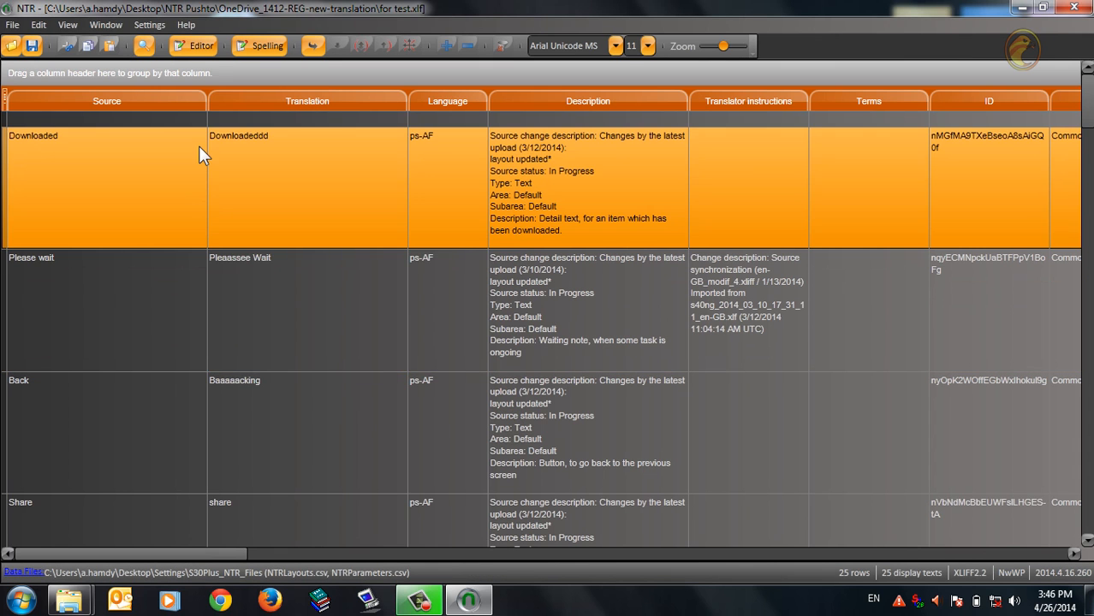
pyautogui.rightClick(199, 146)
pyautogui.click(240, 387)
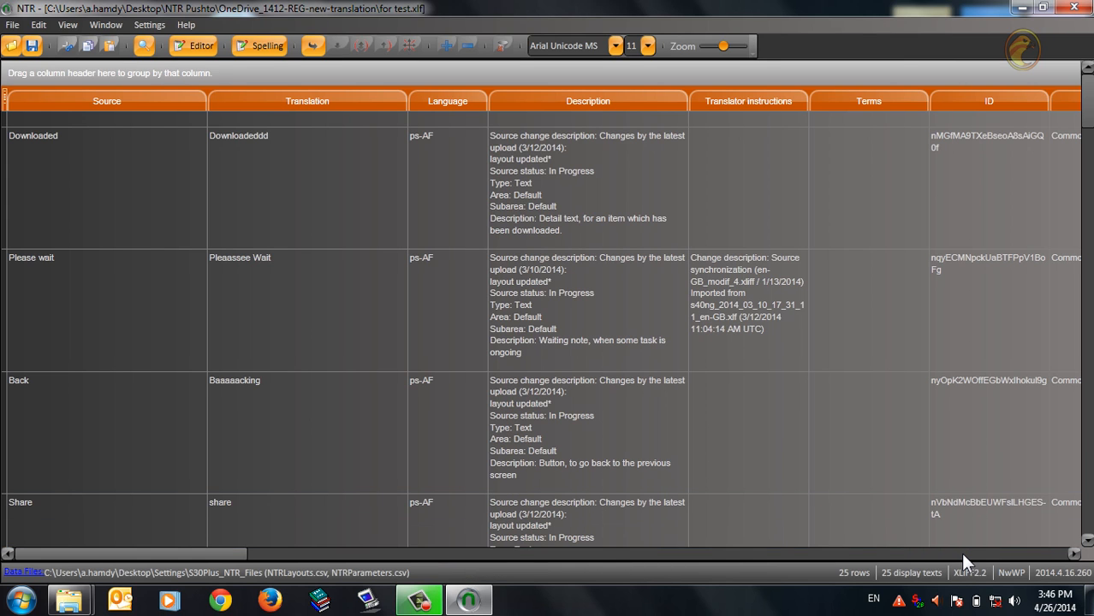
# Step: Examine the Check message and Check result columns across the rows and select the check message of the first failing translation
pyautogui.click(963, 554)
pyautogui.click(962, 554)
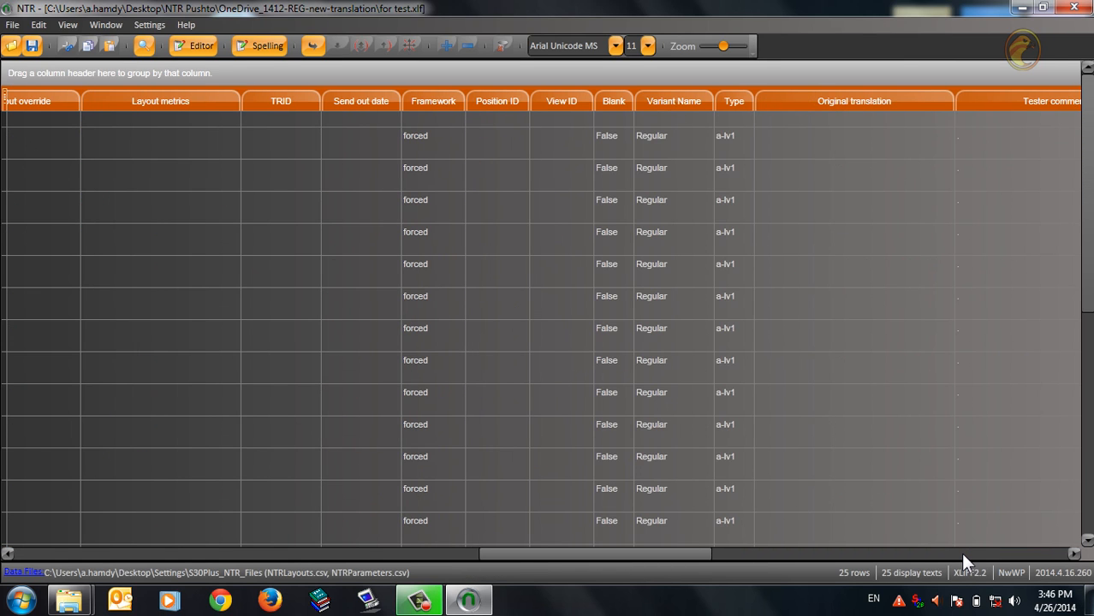
pyautogui.click(963, 554)
pyautogui.moveTo(897, 554); pyautogui.dragTo(773, 559)
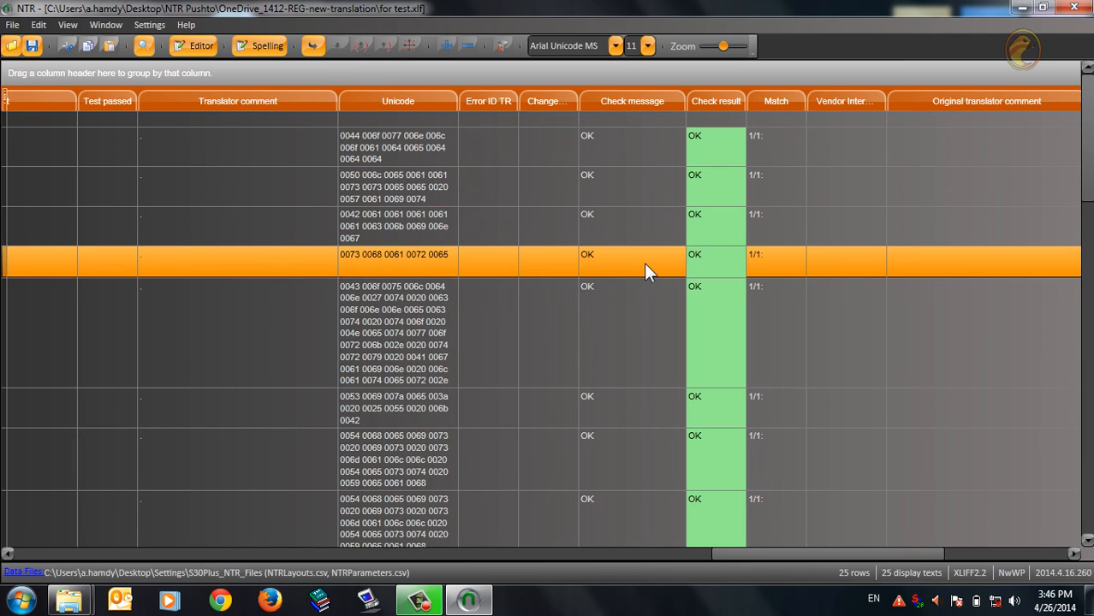
pyautogui.click(618, 261)
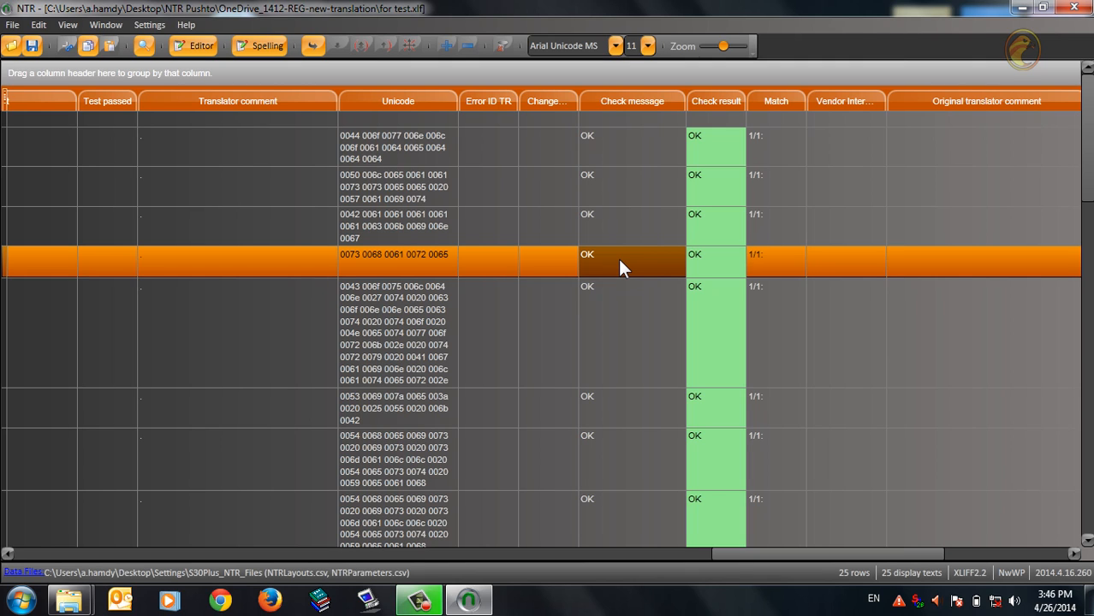
pyautogui.scroll(-6, 613, 262)
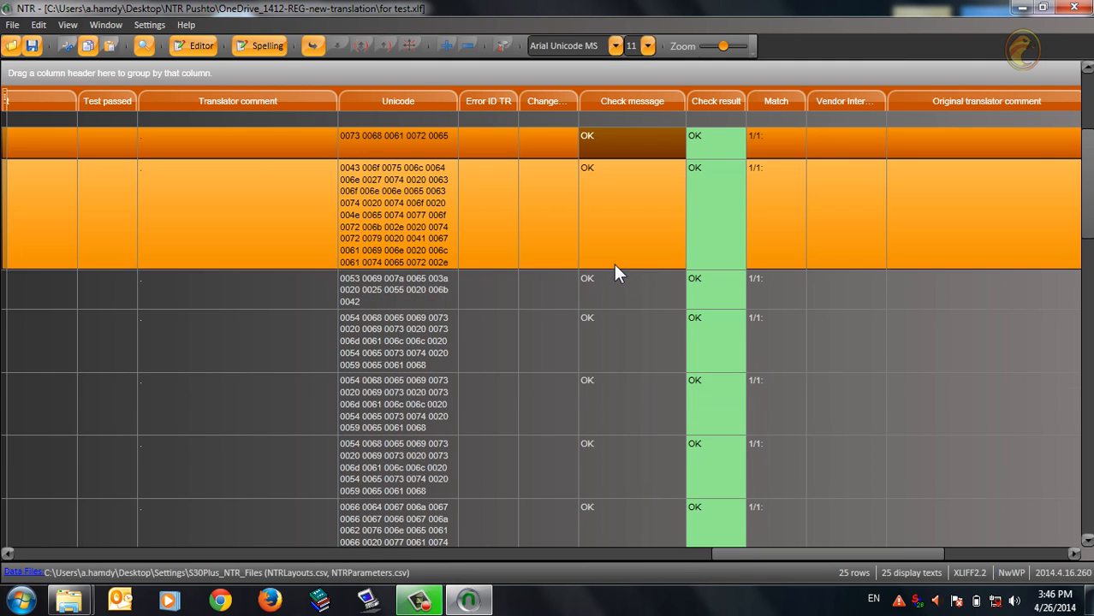
pyautogui.scroll(3, 613, 264)
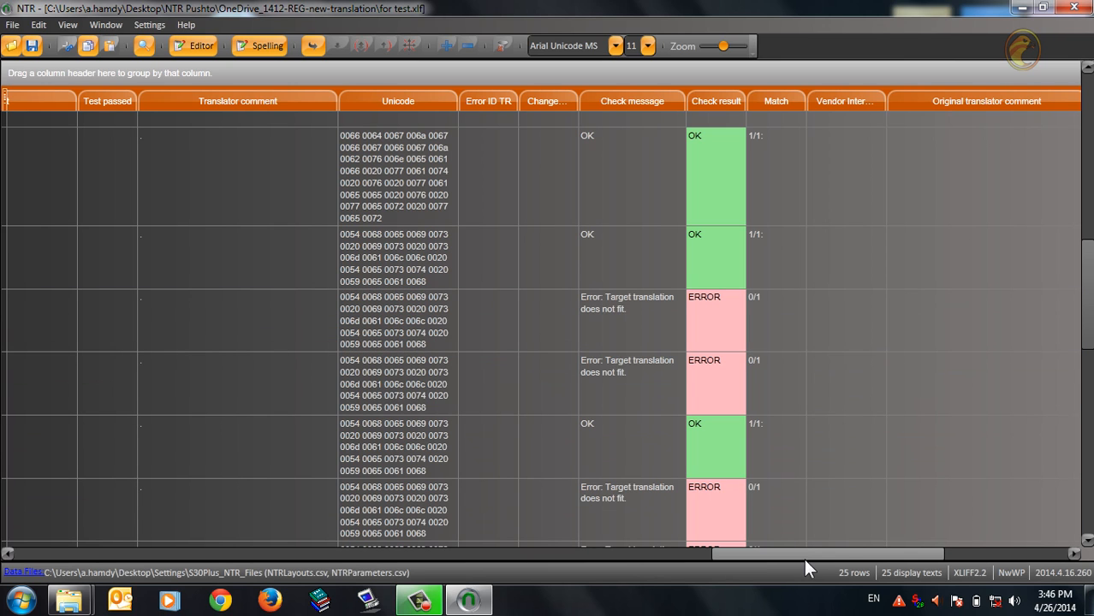
pyautogui.click(642, 319)
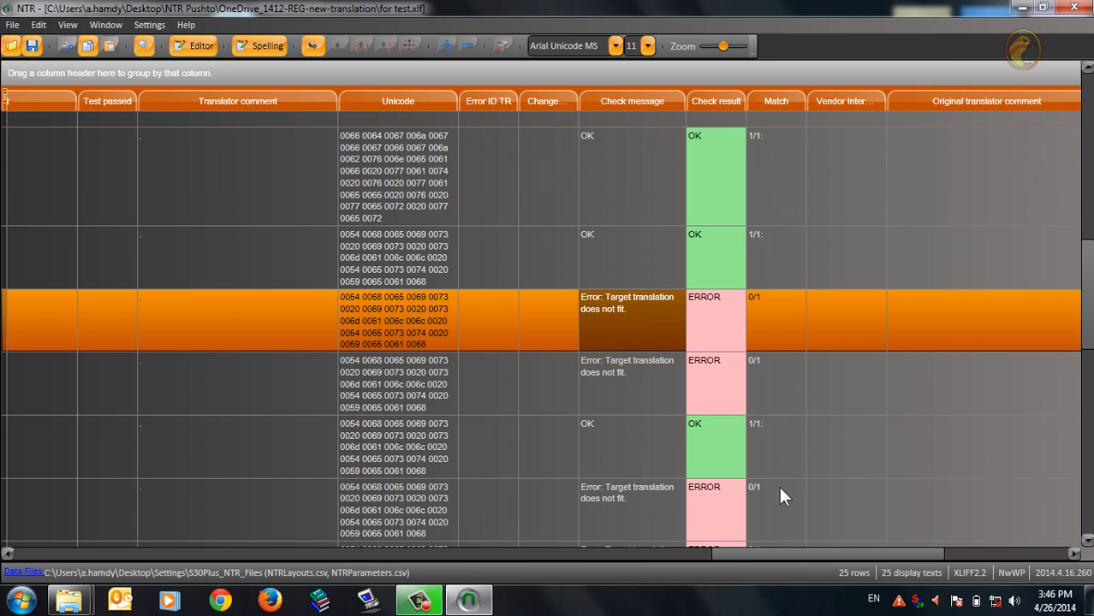
# Step: Run the check on only the Authenticate row's translation and move the Check Results window clear of the Translation column
pyautogui.moveTo(785, 551); pyautogui.dragTo(40, 524)
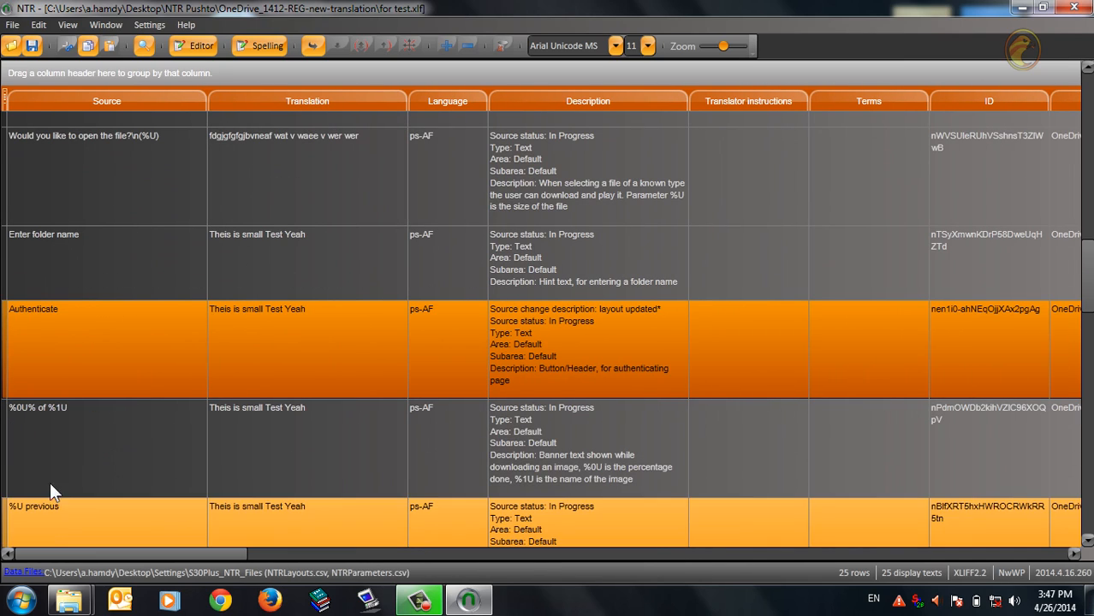
pyautogui.click(21, 325)
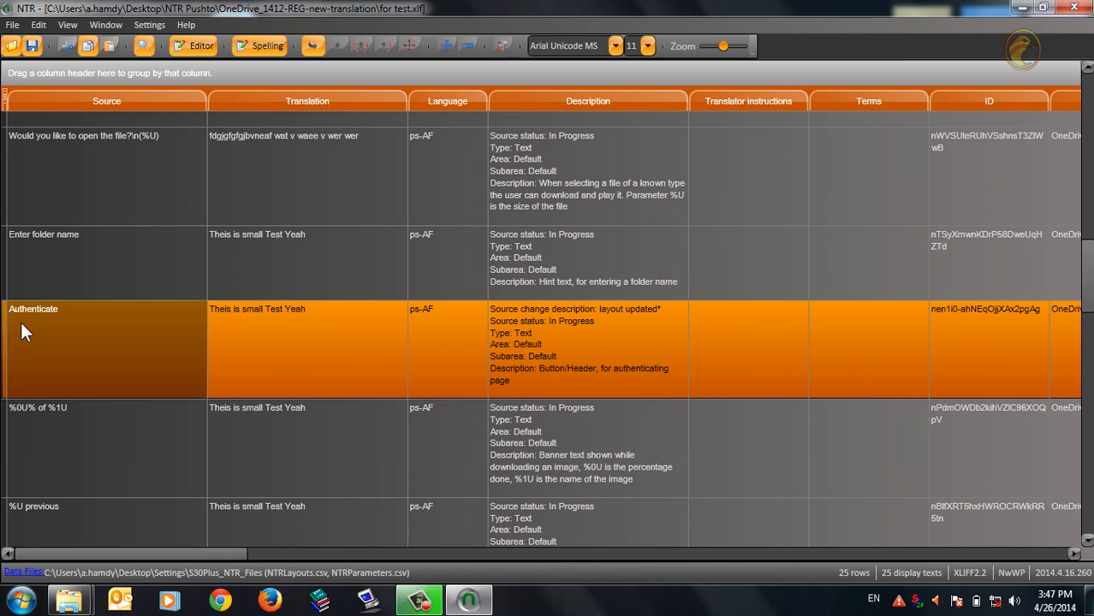
pyautogui.click(218, 342)
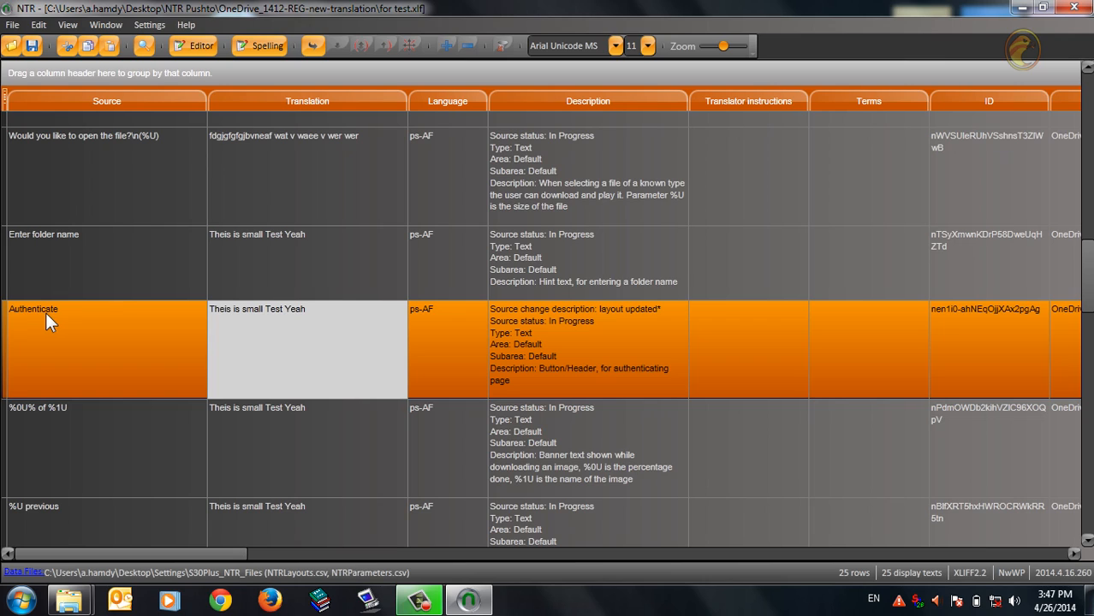
pyautogui.rightClick(271, 318)
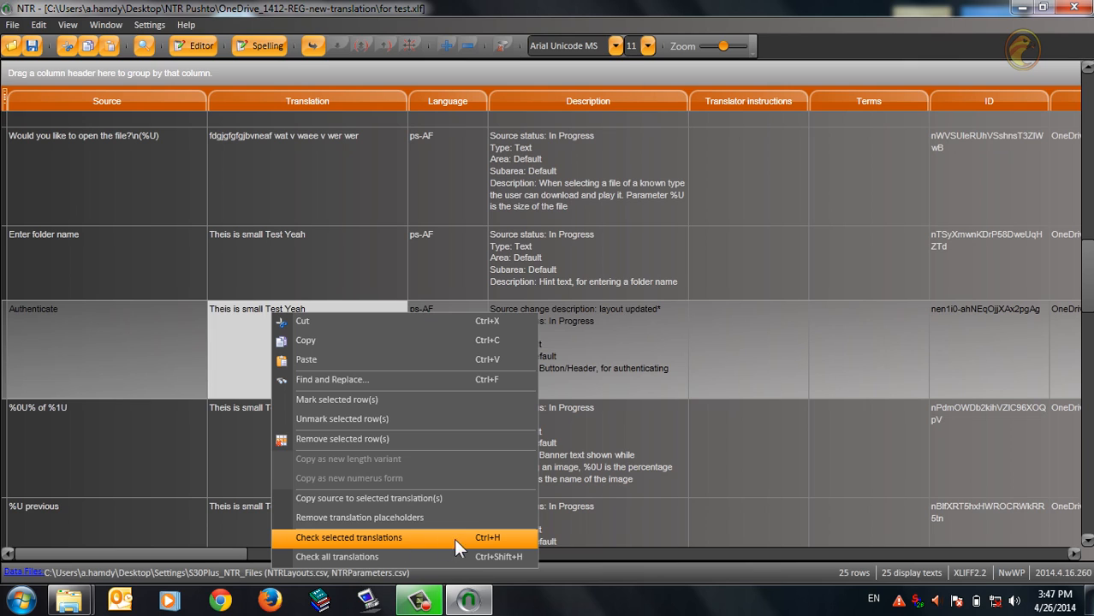
pyautogui.click(494, 546)
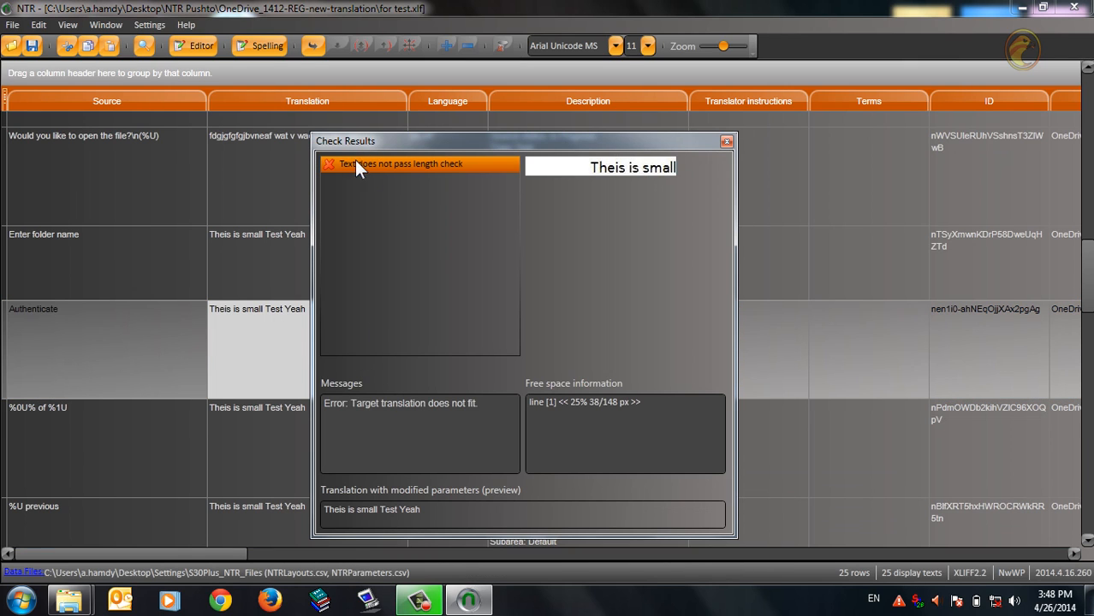
pyautogui.moveTo(360, 146); pyautogui.dragTo(657, 117)
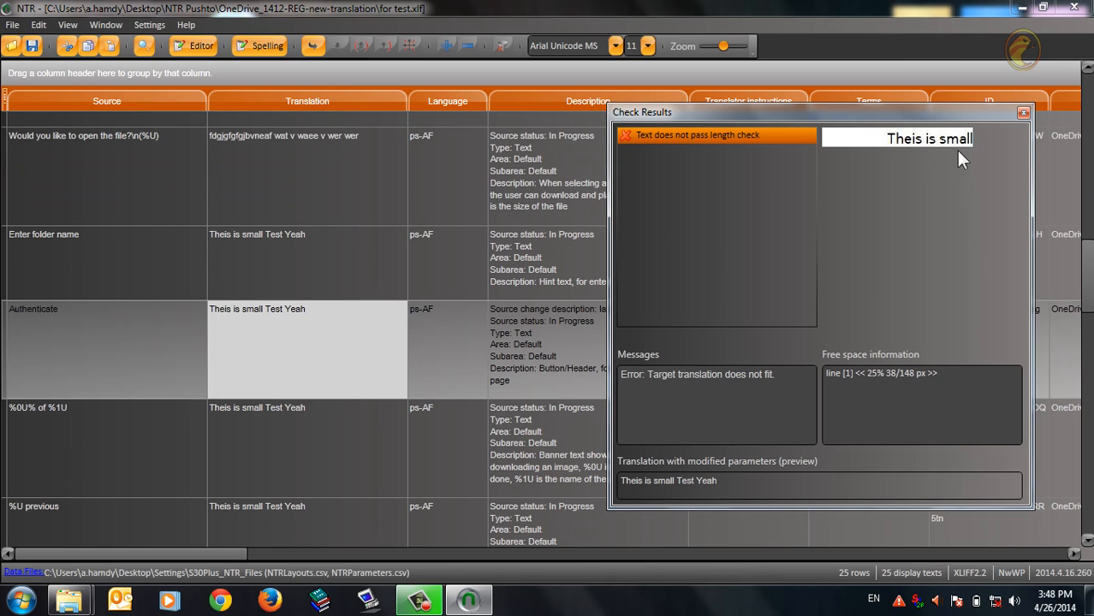
# Step: Shorten the Authenticate row's translation to "Theis is small"
pyautogui.doubleClick(277, 313)
pyautogui.click(276, 319)
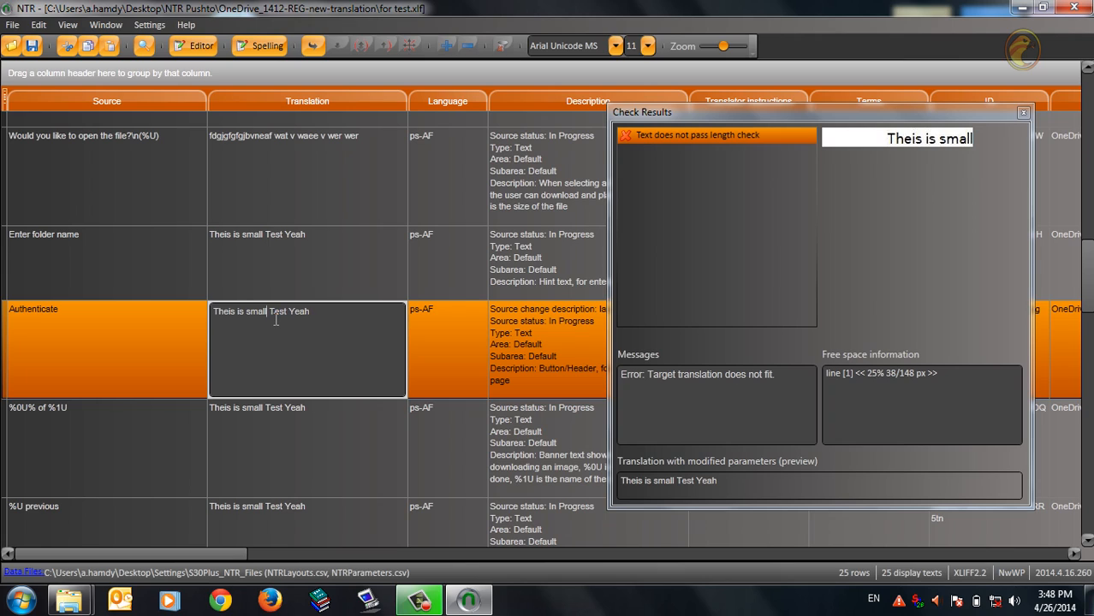
pyautogui.moveTo(270, 317)
pyautogui.mouseDown()
pyautogui.moveTo(329, 317)
pyautogui.moveTo(274, 333)
pyautogui.mouseUp()
pyautogui.click(330, 316)
pyautogui.press('BackSpace')
pyautogui.click(303, 284)
# Step: Recheck the shortened Authenticate translation and close the Check Results window
pyautogui.rightClick(248, 335)
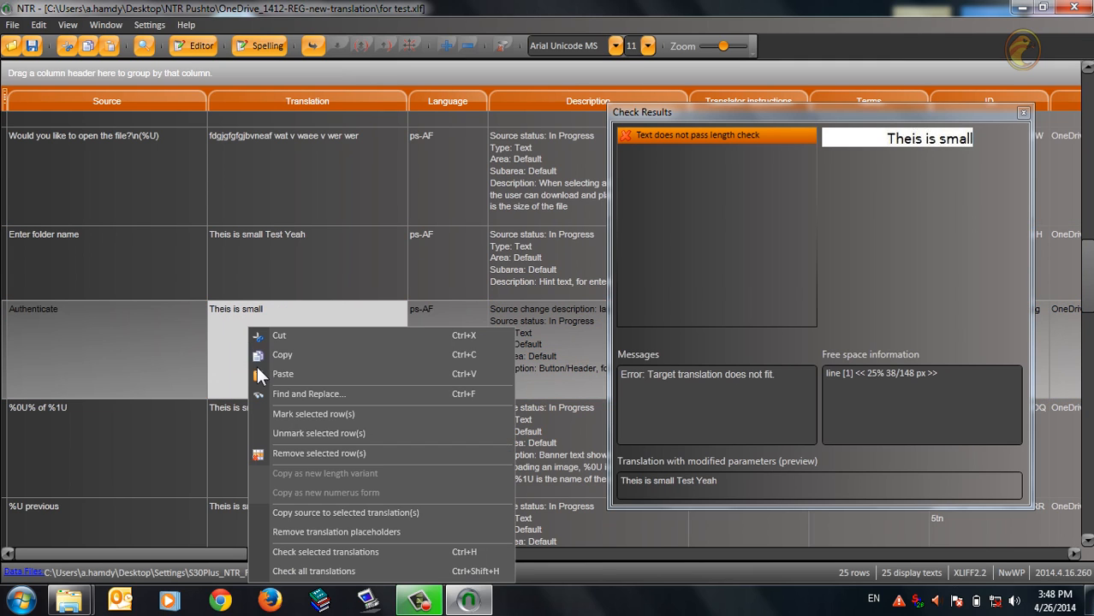
pyautogui.click(231, 330)
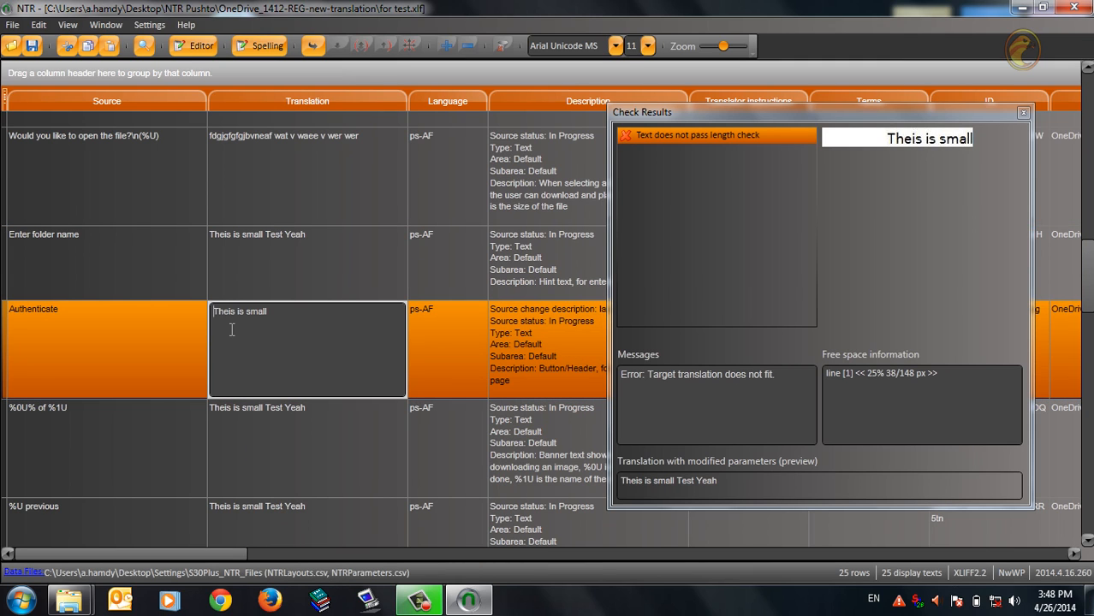
pyautogui.click(177, 324)
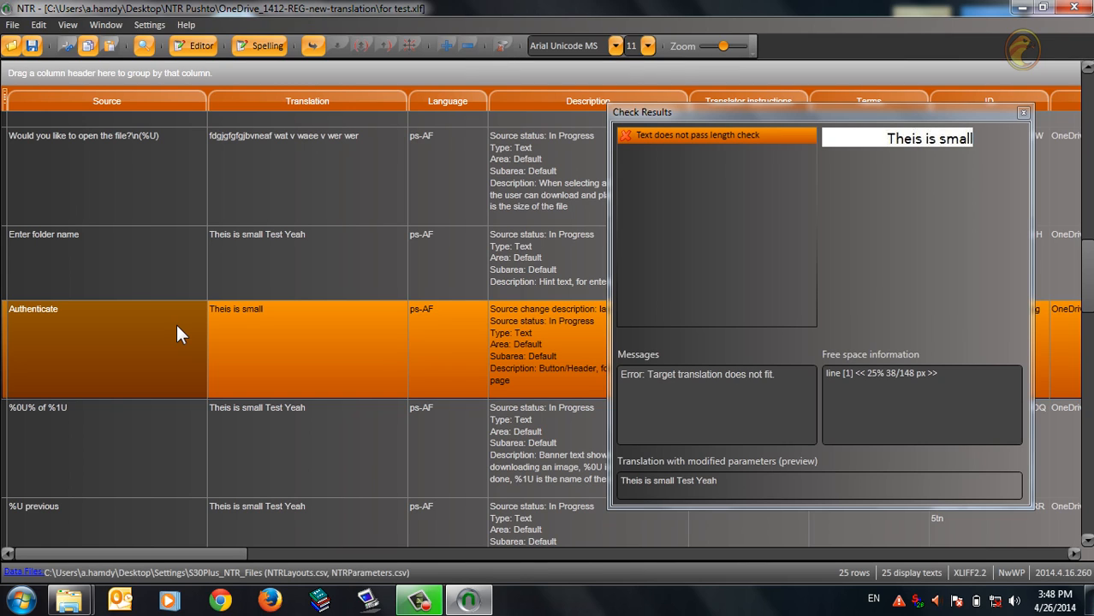
pyautogui.press('F5')
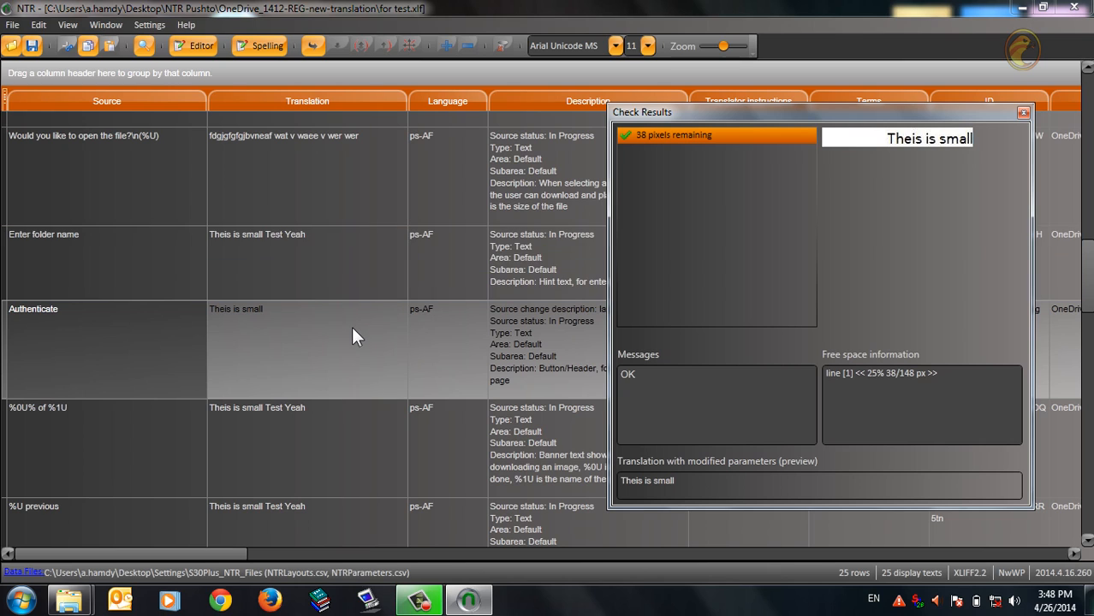
pyautogui.click(1023, 113)
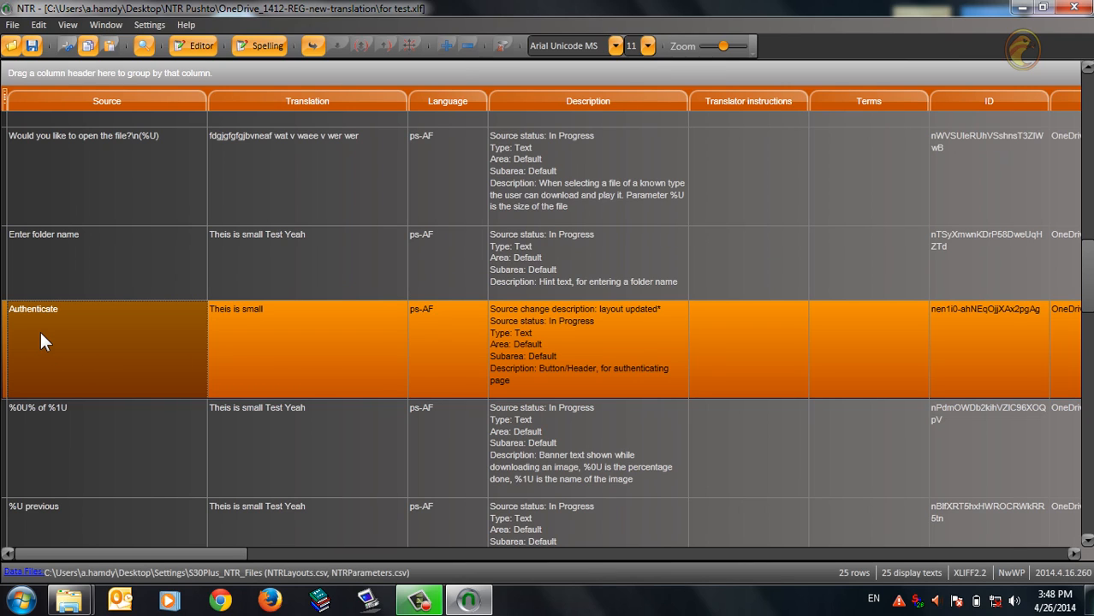
# Step: Examine the check messages and check results of the Authenticate row and the rows below it
pyautogui.scroll(-1, 27, 339)
pyautogui.scroll(1, 27, 331)
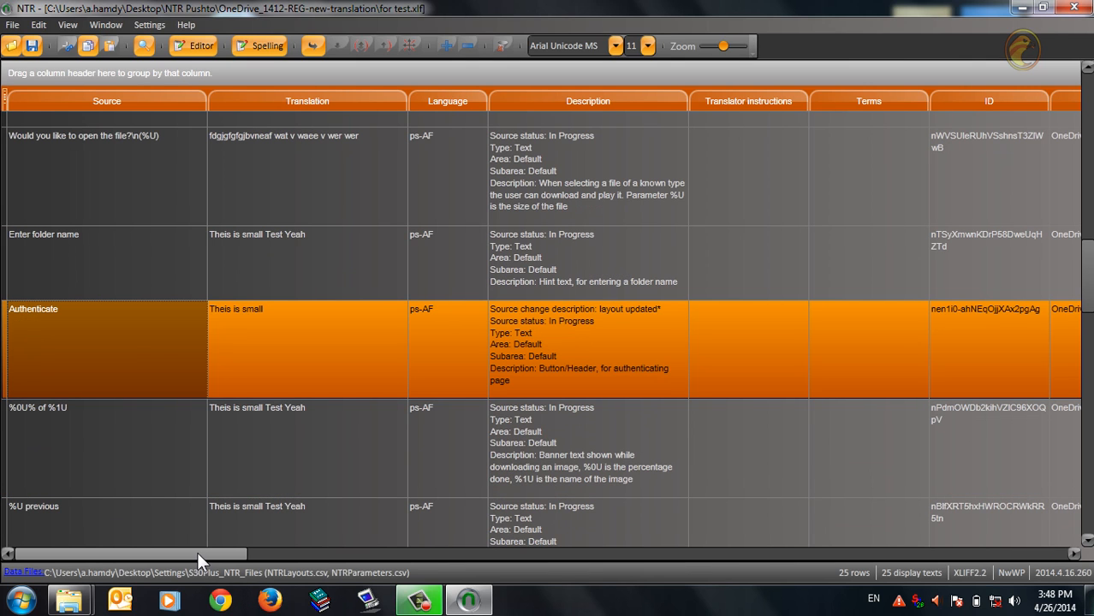
pyautogui.moveTo(198, 553); pyautogui.dragTo(932, 554)
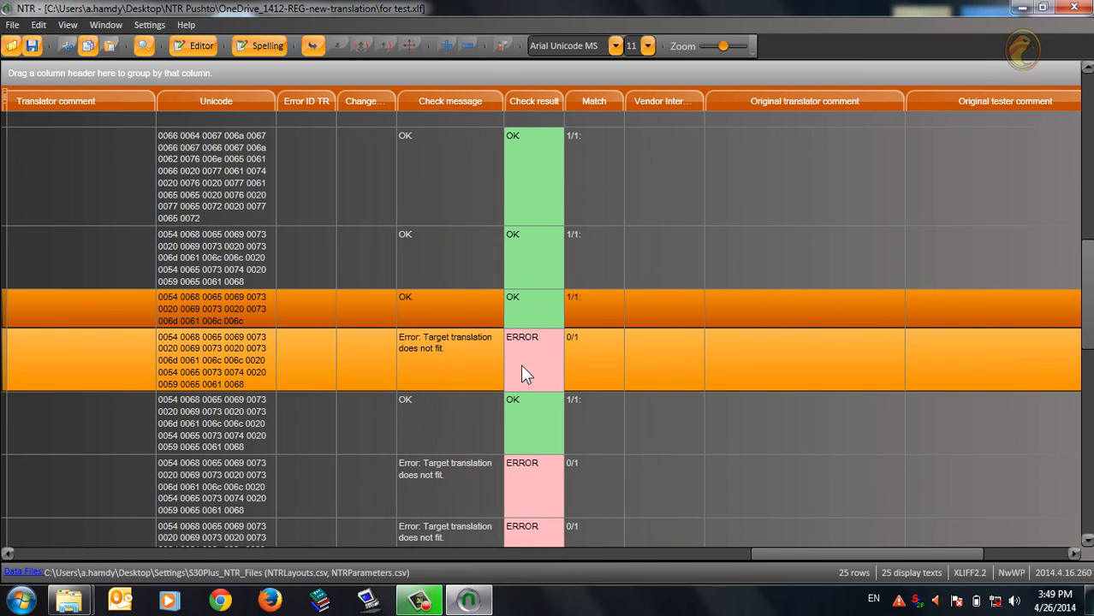
pyautogui.scroll(-3, 489, 306)
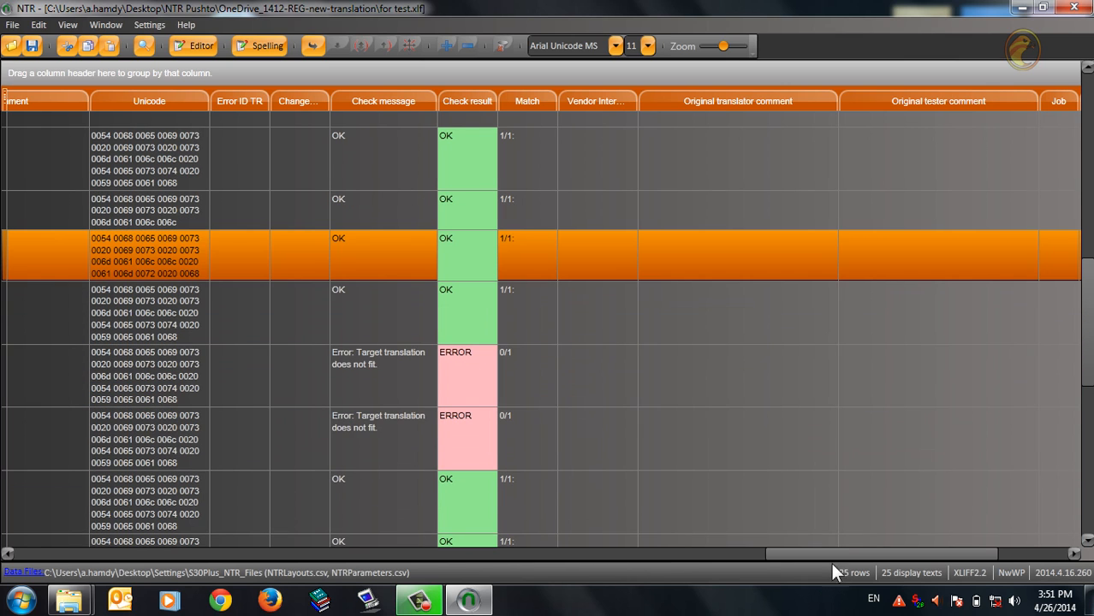
pyautogui.moveTo(831, 554); pyautogui.dragTo(55, 557)
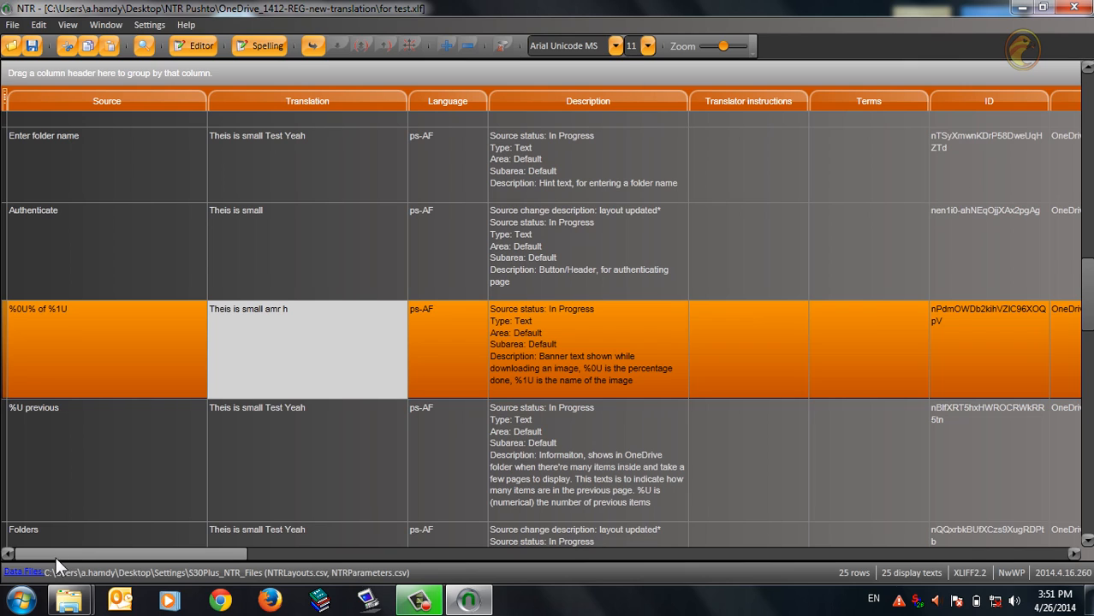
pyautogui.rightClick(352, 314)
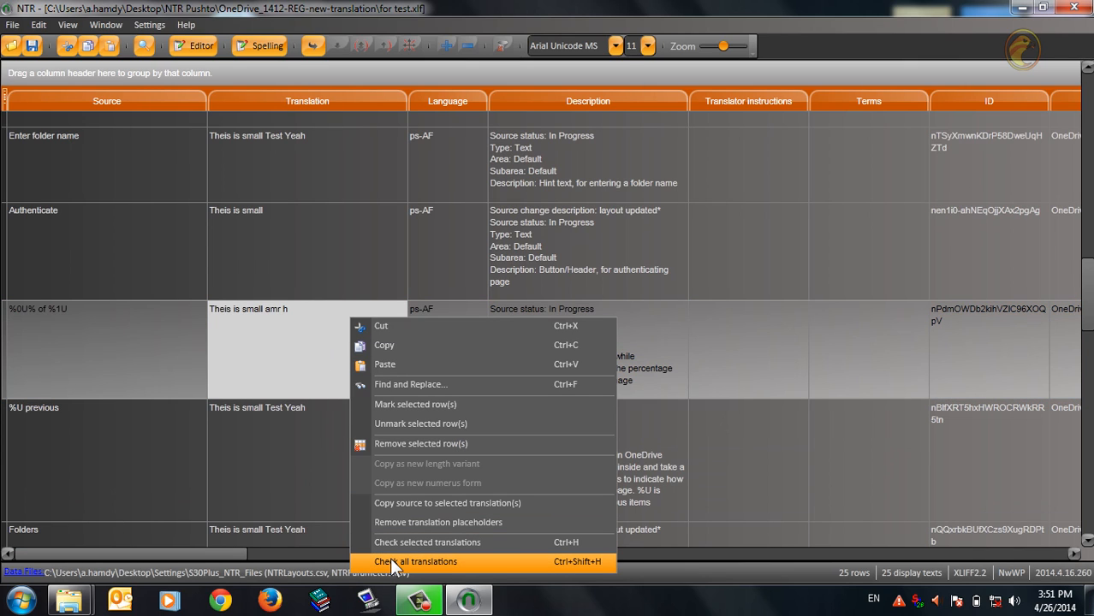
pyautogui.click(458, 69)
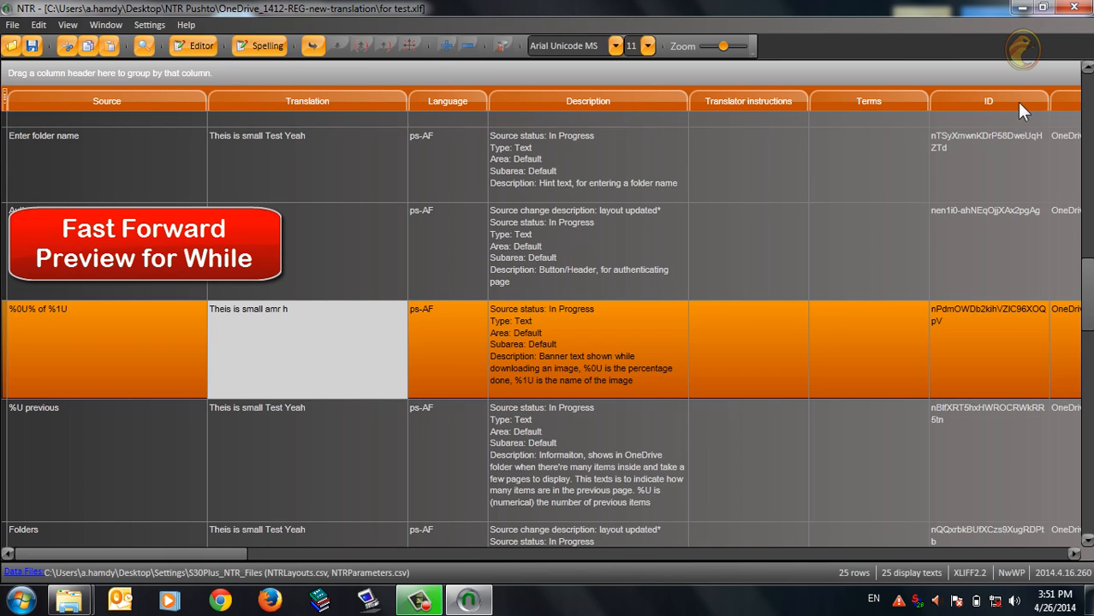
# Step: Hide the MatchQuality, TargetBaseID, TargetID, Validator comment and SourceBaseID columns in the translation grid
pyautogui.rightClick(598, 94)
pyautogui.scroll(-3, 626, 560)
pyautogui.scroll(-3, 646, 577)
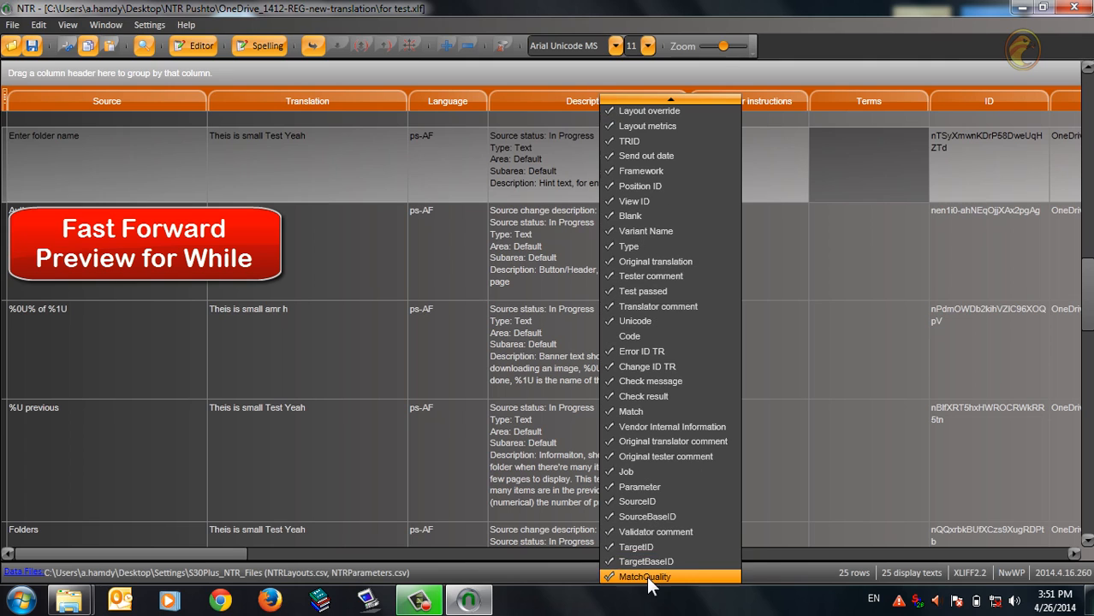
pyautogui.click(651, 562)
pyautogui.click(663, 533)
pyautogui.click(659, 517)
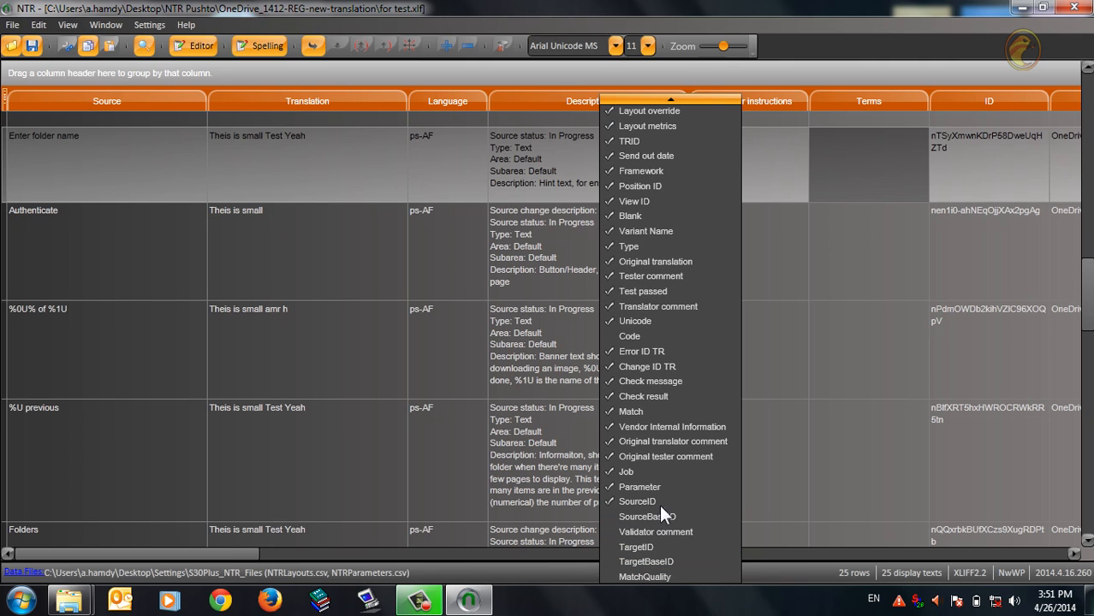
# Step: Hide the columns listed from Match through SourceID, plus Change ID TR, Unicode, Translator comment and Test passed
pyautogui.click(668, 487)
pyautogui.click(685, 456)
pyautogui.click(698, 426)
pyautogui.click(702, 412)
pyautogui.click(713, 366)
pyautogui.click(715, 322)
pyautogui.click(716, 291)
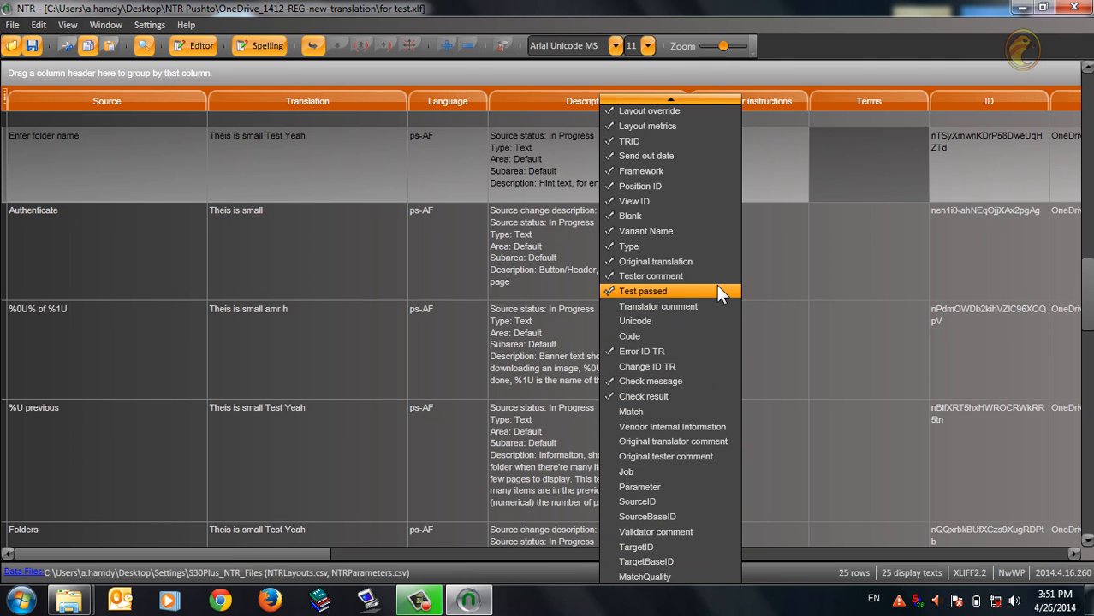
# Step: Hide the Original translation, Type, Variant Name, Blank, View ID, Position ID and Tester comment columns
pyautogui.click(716, 262)
pyautogui.click(717, 247)
pyautogui.click(717, 231)
pyautogui.click(716, 216)
pyautogui.click(716, 202)
pyautogui.click(717, 185)
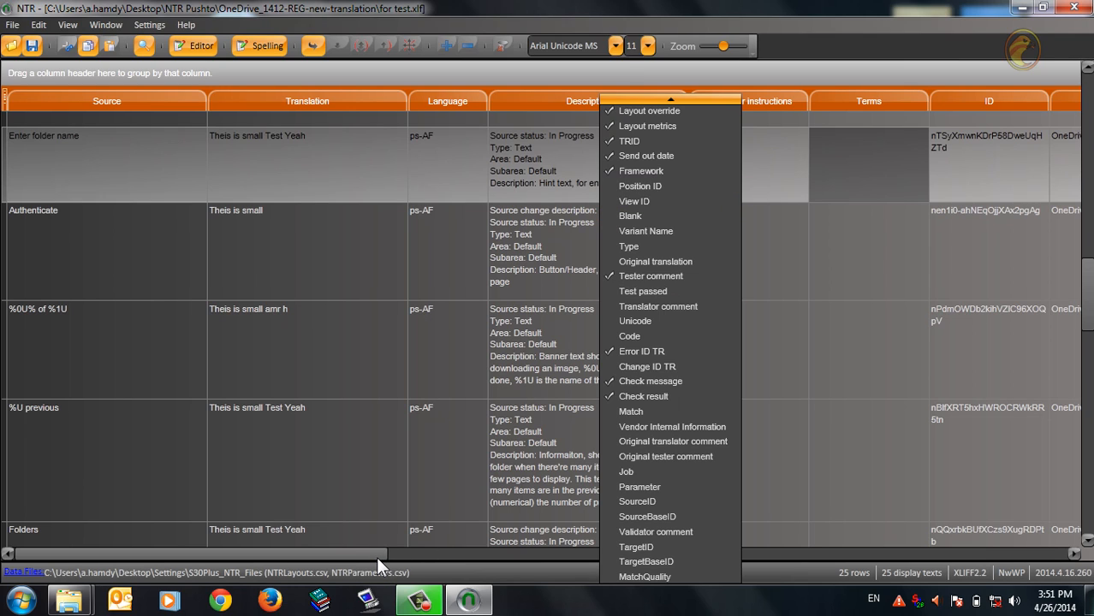
pyautogui.click(628, 277)
# Step: Hide the Framework, Send out date, TRID, Layout override, Layout metrics, Change ID DT, Error ID DT and Variant columns
pyautogui.click(675, 170)
pyautogui.click(675, 156)
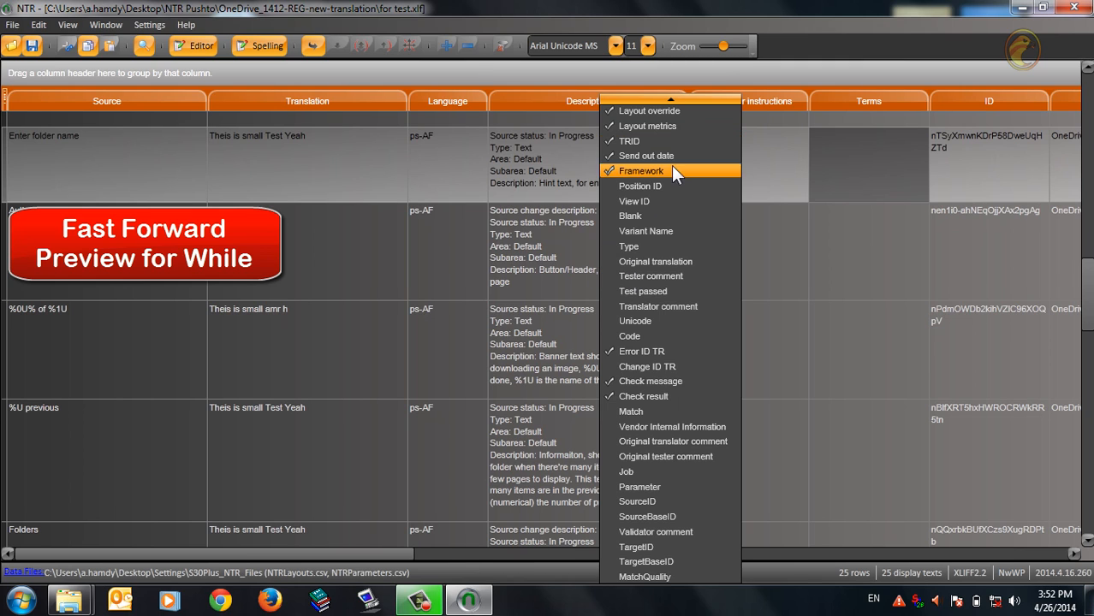
pyautogui.click(676, 141)
pyautogui.click(685, 111)
pyautogui.click(689, 126)
pyautogui.scroll(3, 650, 230)
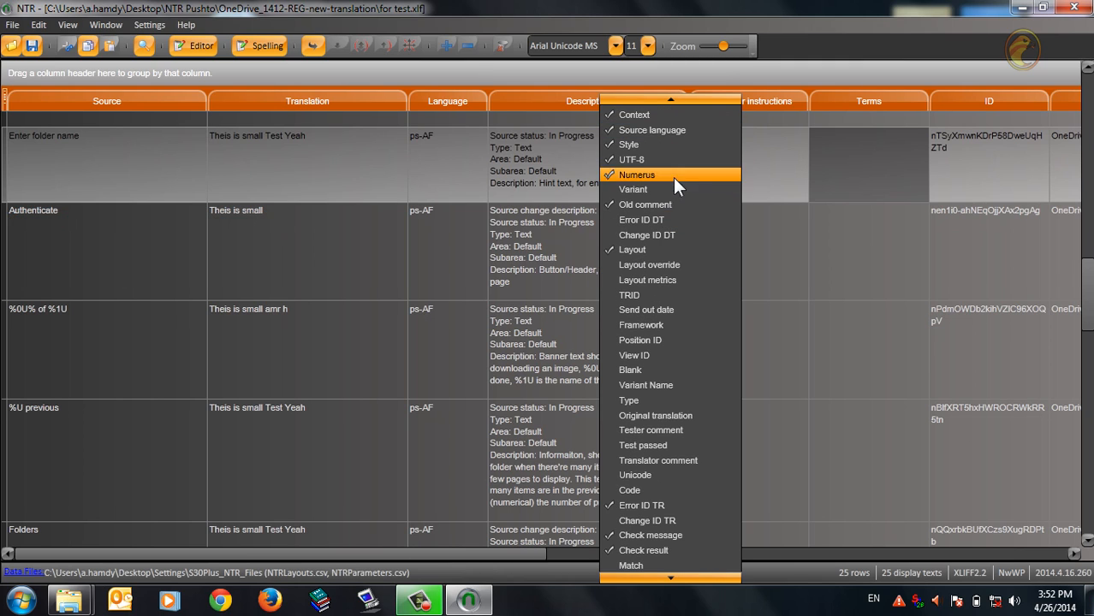
# Step: Hide the Numerus, UTF-8, Marked, Feature, Terms and ID columns and close the column list
pyautogui.scroll(3, 680, 210)
pyautogui.click(681, 215)
pyautogui.click(685, 200)
pyautogui.click(696, 170)
pyautogui.click(693, 185)
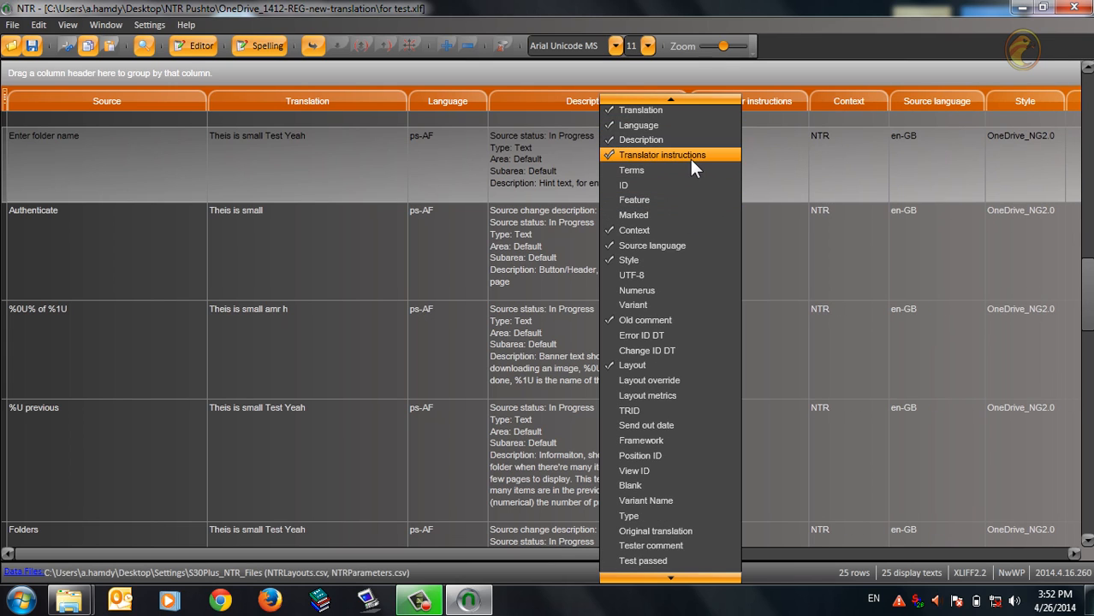
pyautogui.click(507, 540)
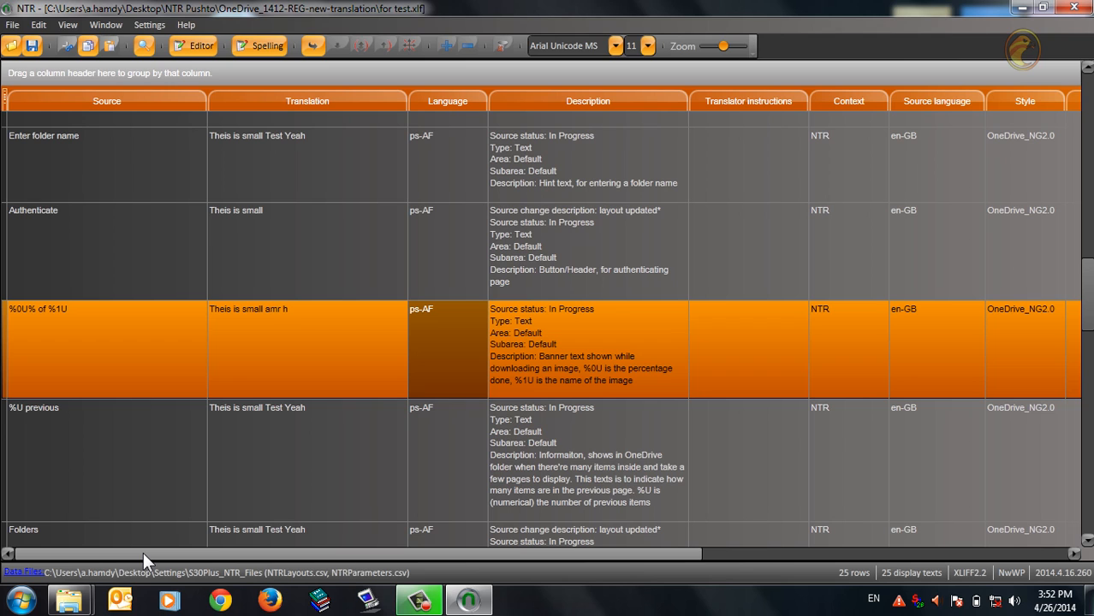
# Step: Move the Check result and Check message columns between Style and Old comment, with Check message first
pyautogui.moveTo(143, 552); pyautogui.dragTo(803, 520)
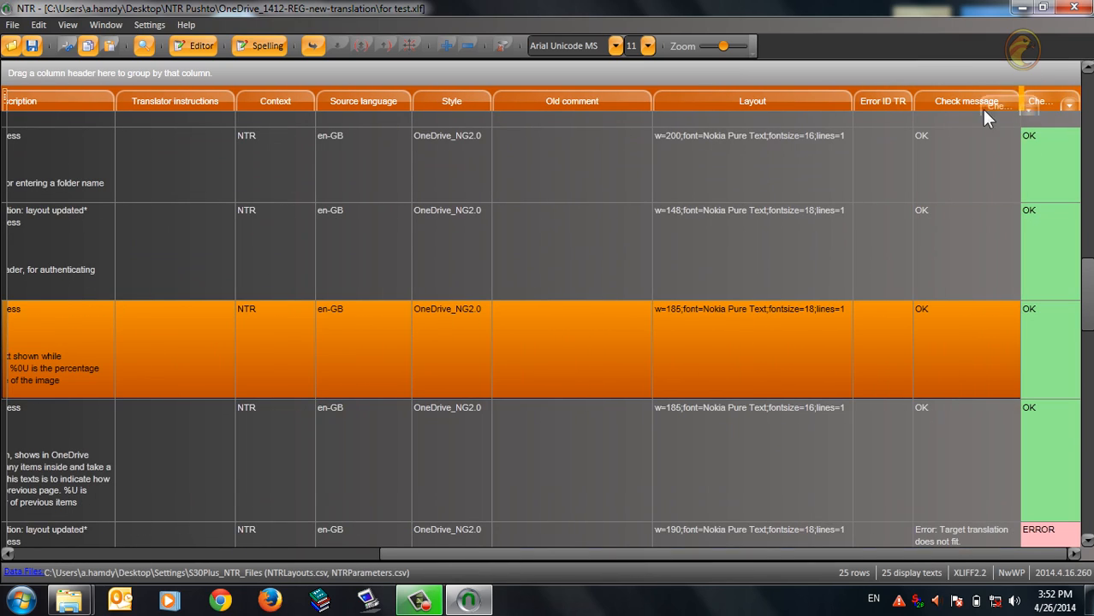
pyautogui.moveTo(984, 110); pyautogui.dragTo(494, 95)
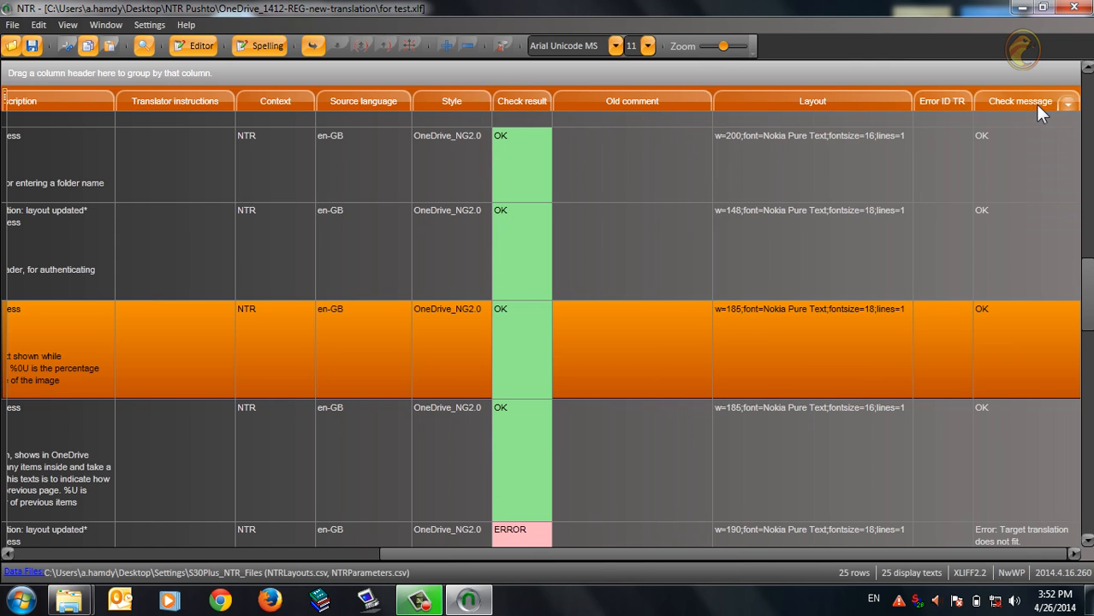
pyautogui.moveTo(1038, 106); pyautogui.dragTo(479, 104)
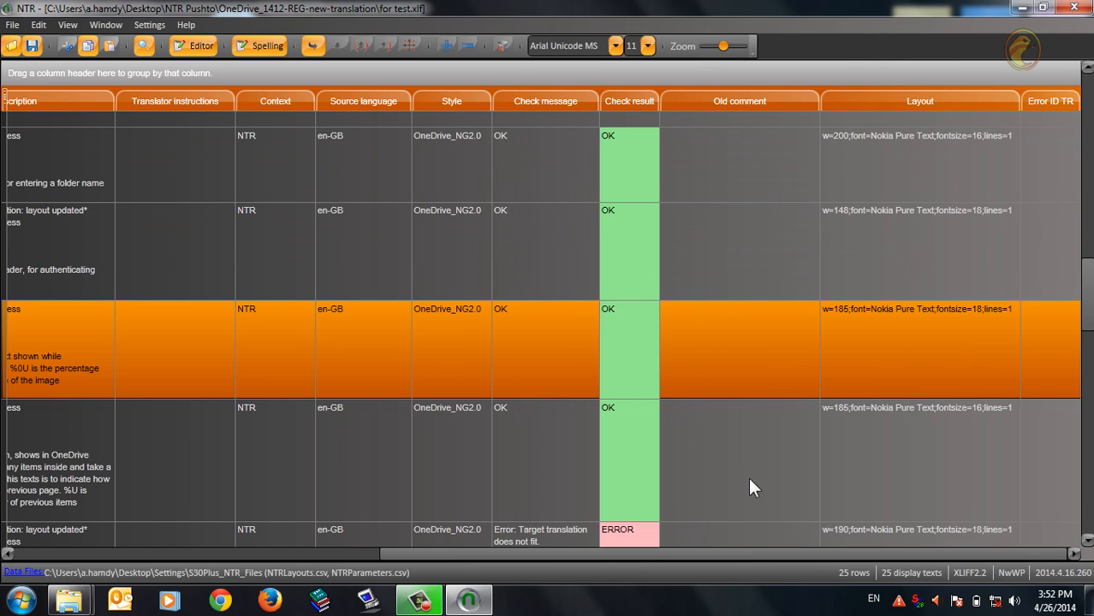
# Step: Hide the Error ID TR column and close the column list
pyautogui.moveTo(721, 556); pyautogui.dragTo(877, 548)
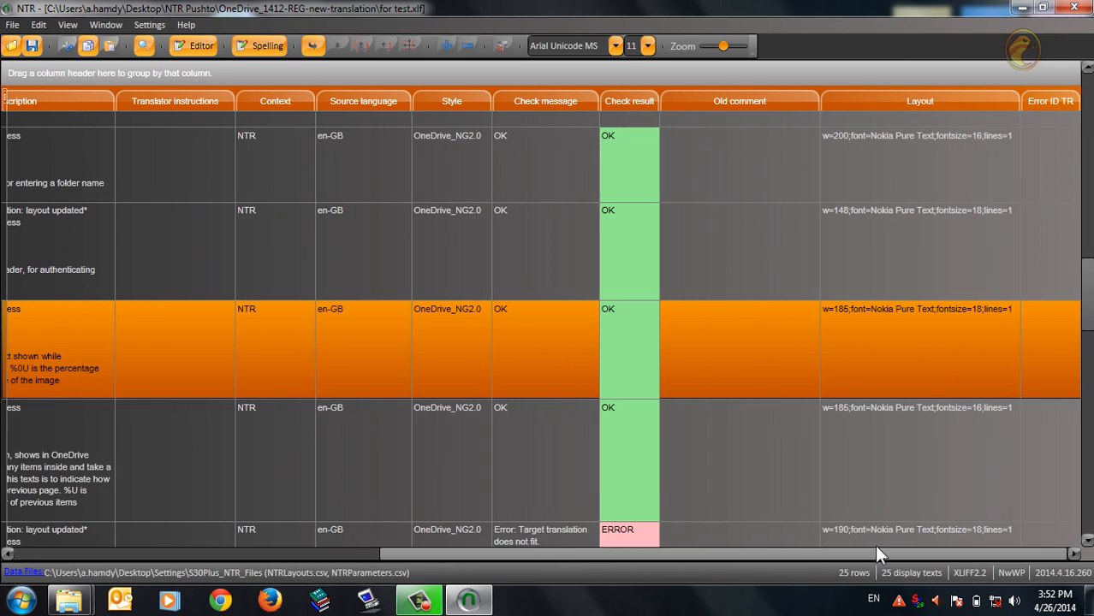
pyautogui.rightClick(1057, 101)
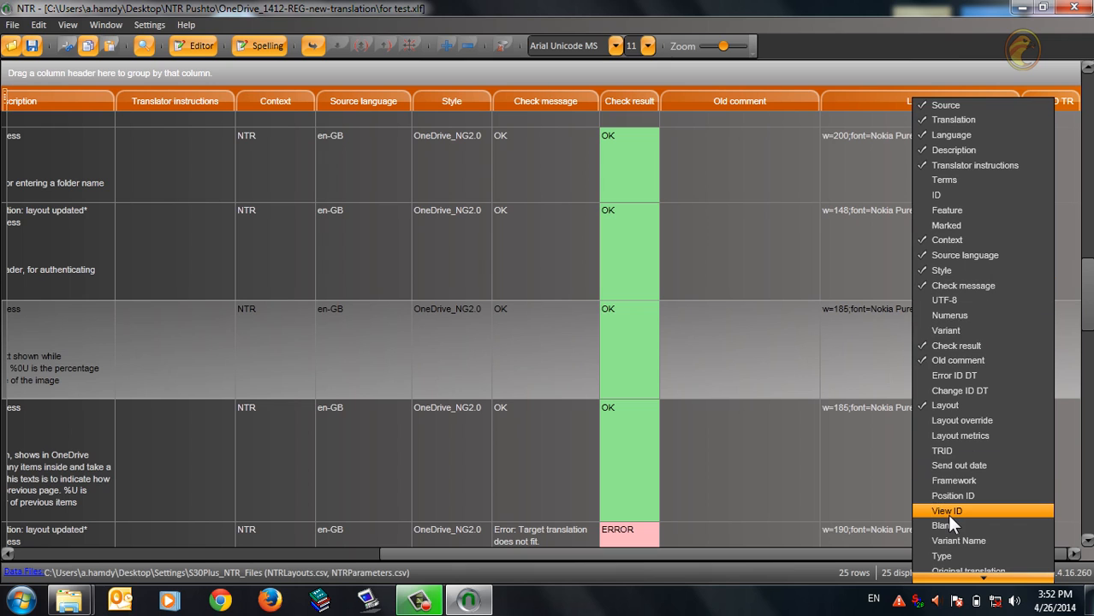
pyautogui.scroll(-4, 947, 515)
pyautogui.click(961, 465)
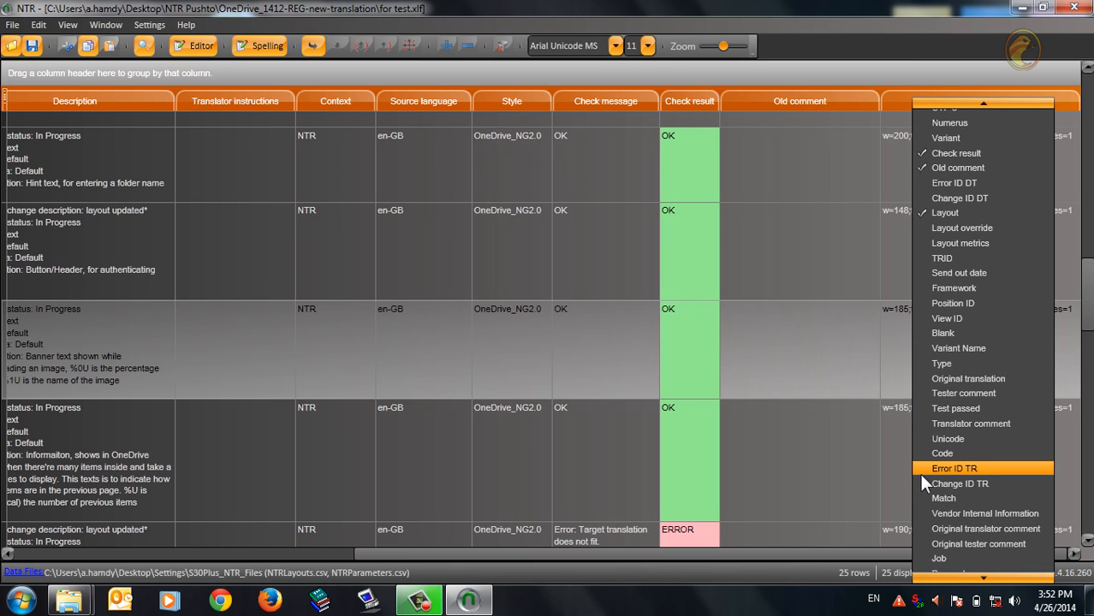
pyautogui.click(500, 351)
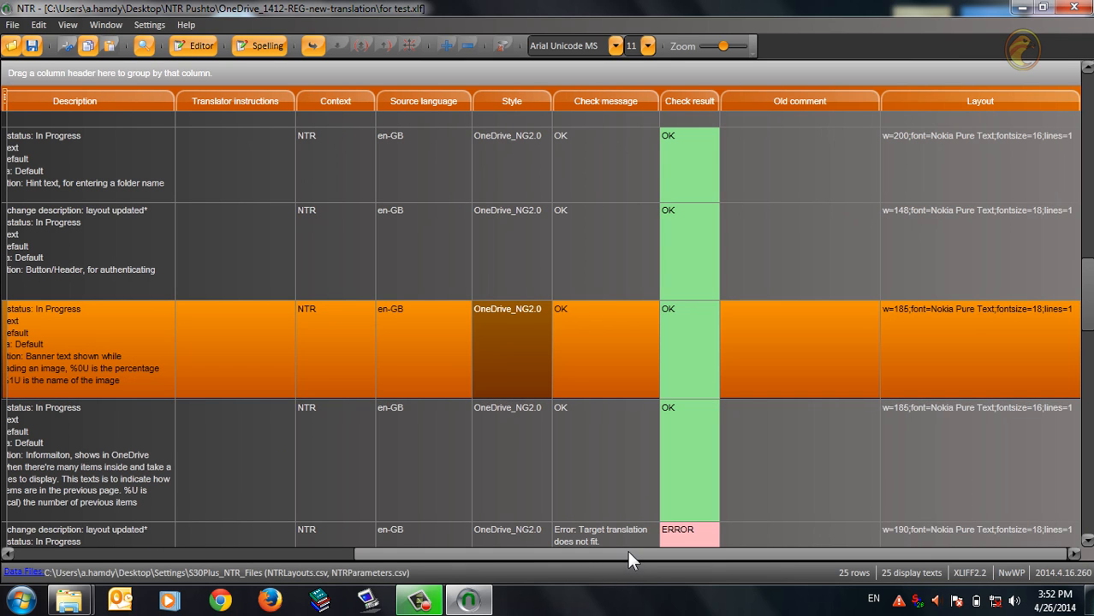
# Step: Narrow the Translation, Description and Translator instructions columns so more of the check columns fit in view
pyautogui.moveTo(627, 554); pyautogui.dragTo(243, 561)
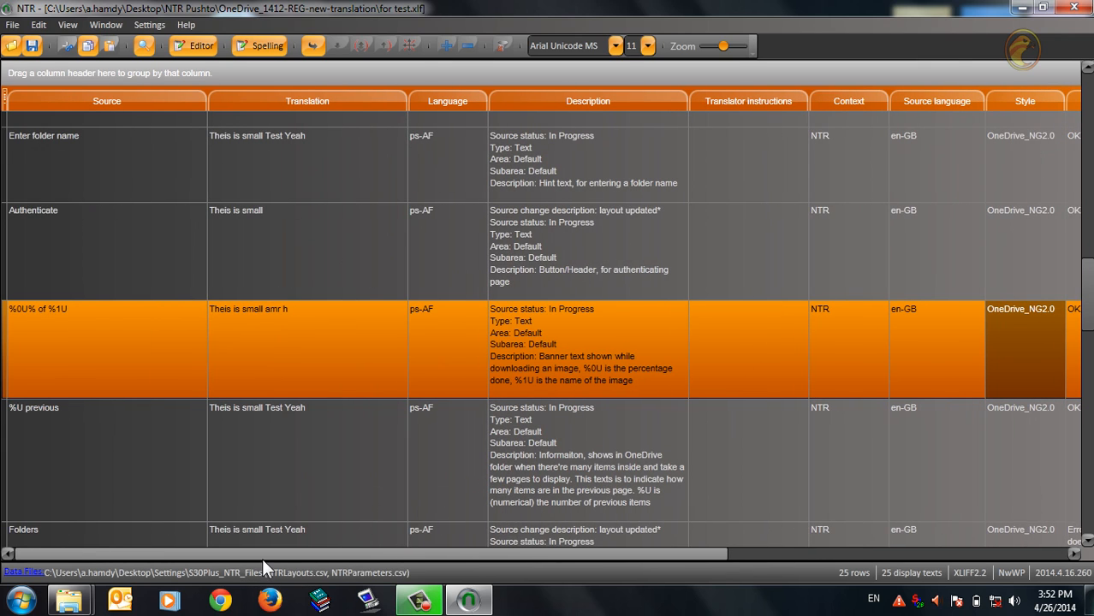
pyautogui.moveTo(408, 102); pyautogui.dragTo(359, 102)
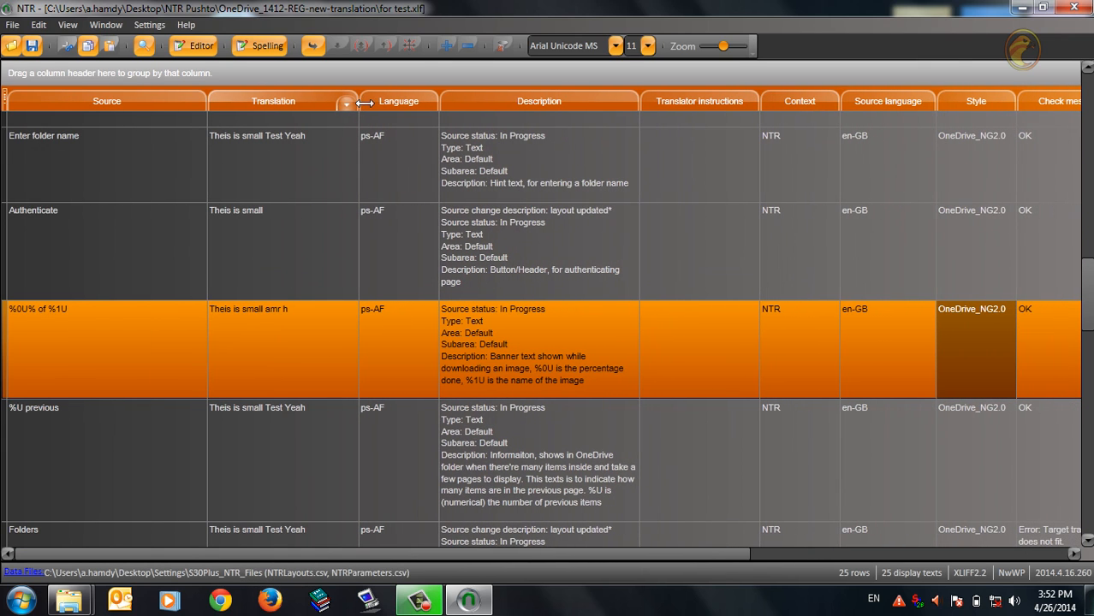
pyautogui.moveTo(641, 100); pyautogui.dragTo(613, 101)
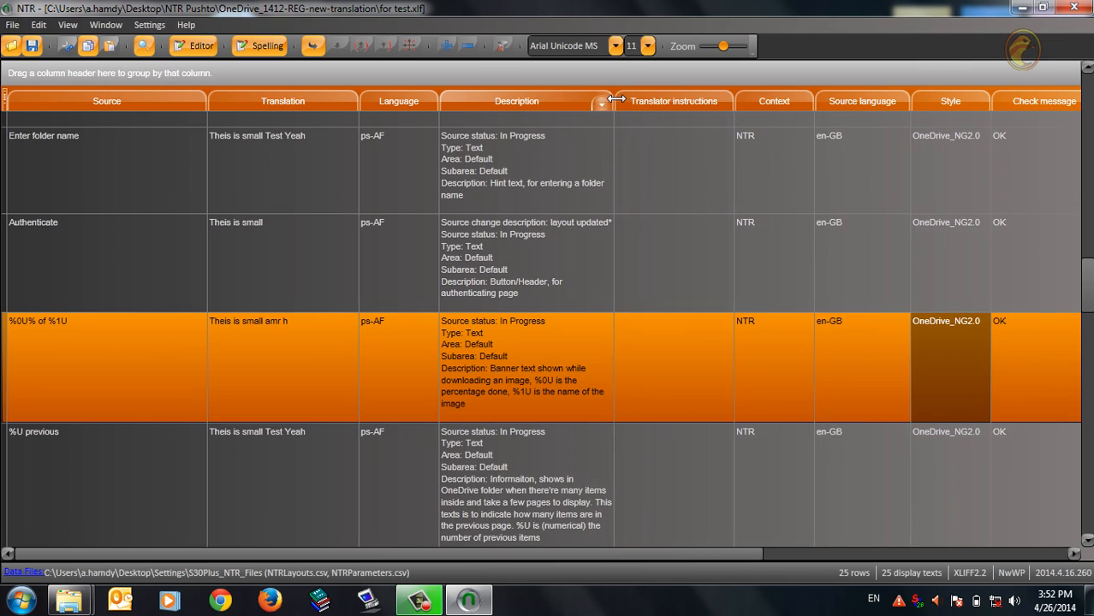
pyautogui.moveTo(732, 102); pyautogui.dragTo(685, 102)
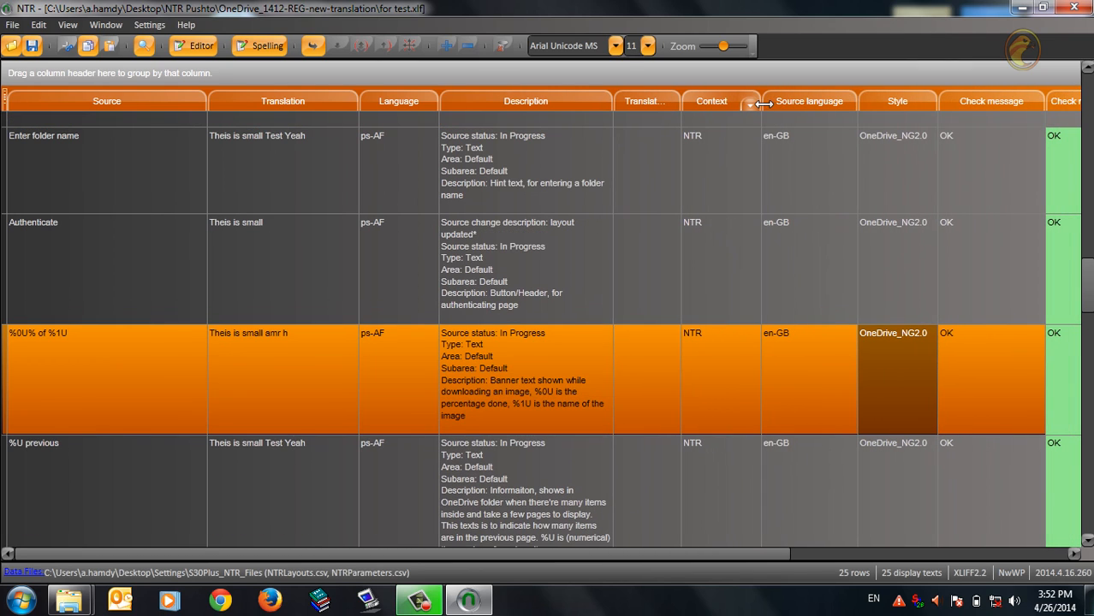
# Step: Hide the Context and Source language columns and close the column list
pyautogui.rightClick(704, 97)
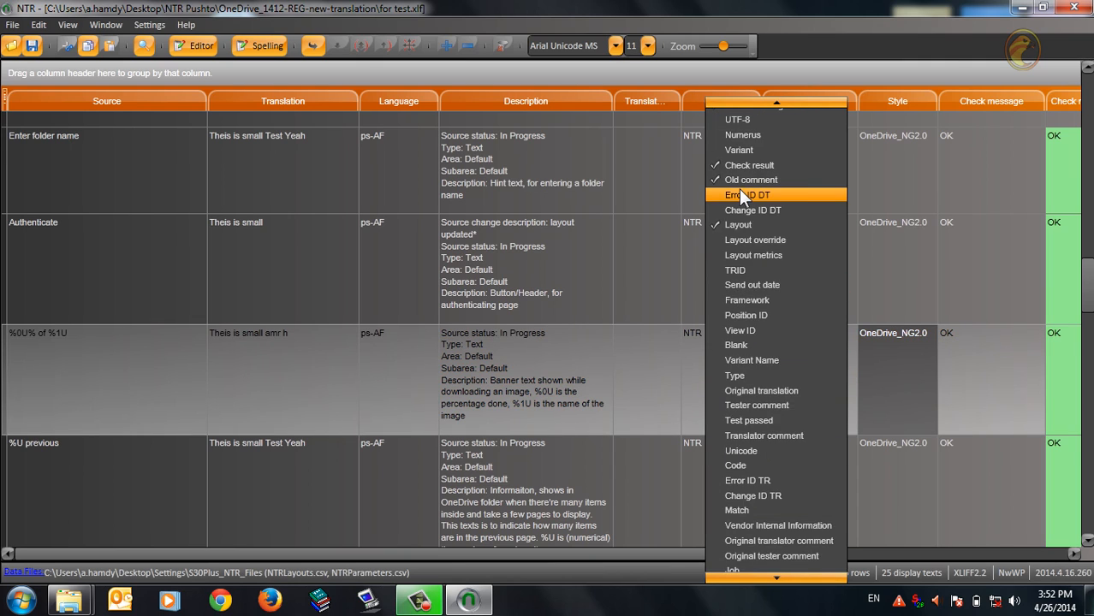
pyautogui.scroll(4, 739, 189)
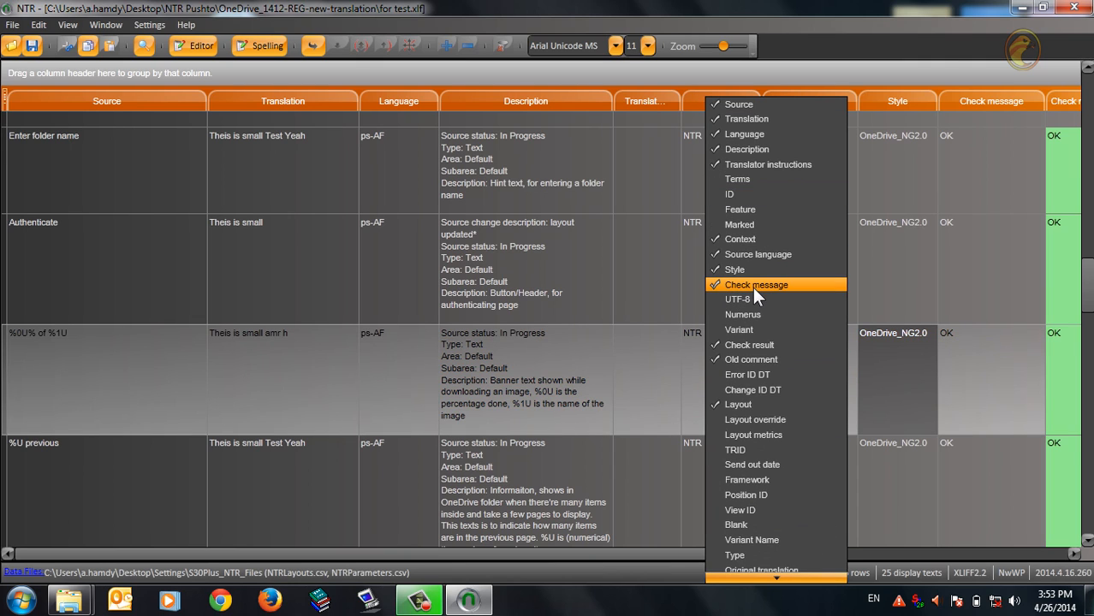
pyautogui.click(736, 238)
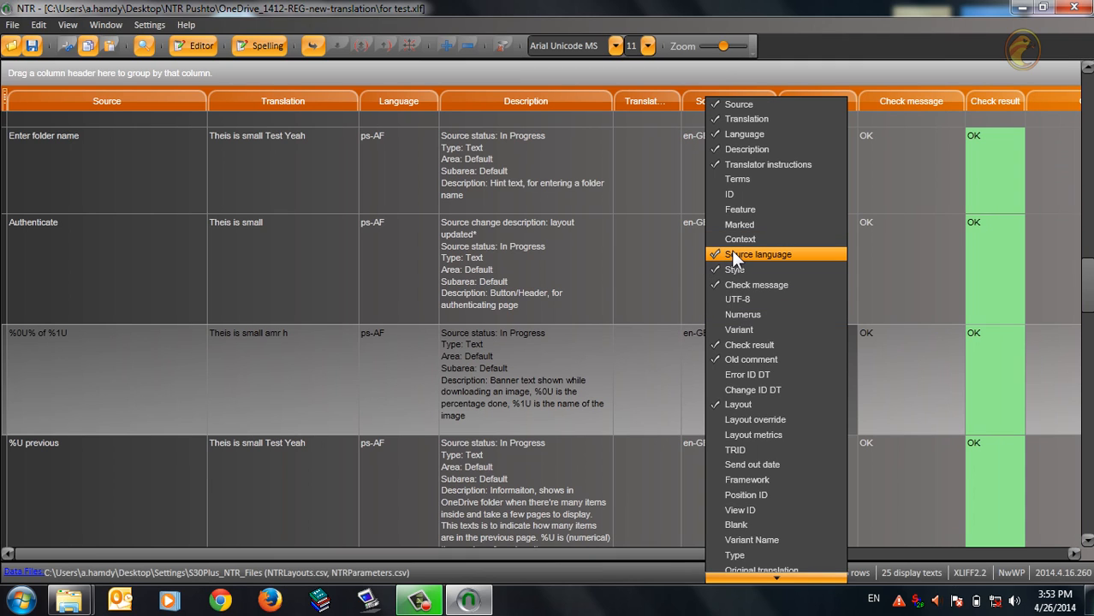
pyautogui.click(733, 254)
pyautogui.click(674, 249)
pyautogui.click(754, 295)
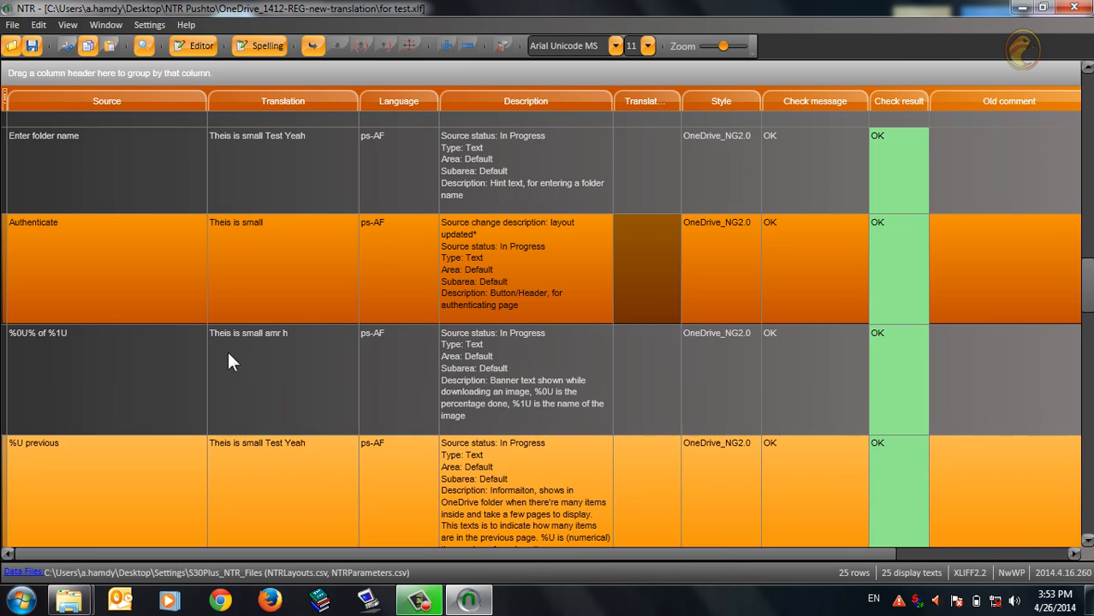
# Step: Run the translation check on the "Uploading %U" row only, review its check results and close them
pyautogui.scroll(-3, 227, 351)
pyautogui.click(218, 283)
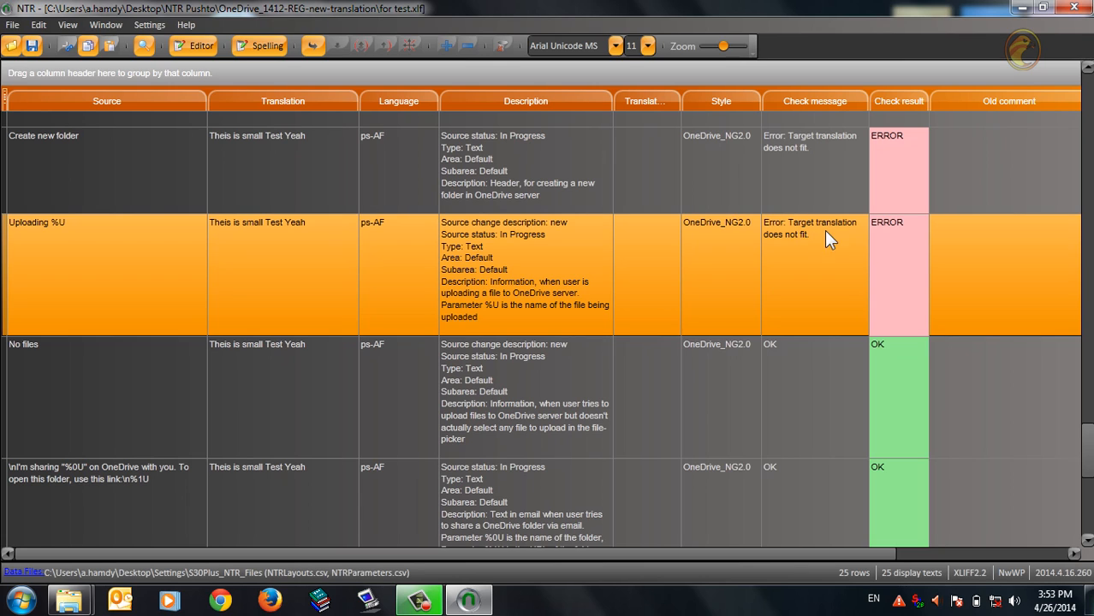
pyautogui.rightClick(247, 262)
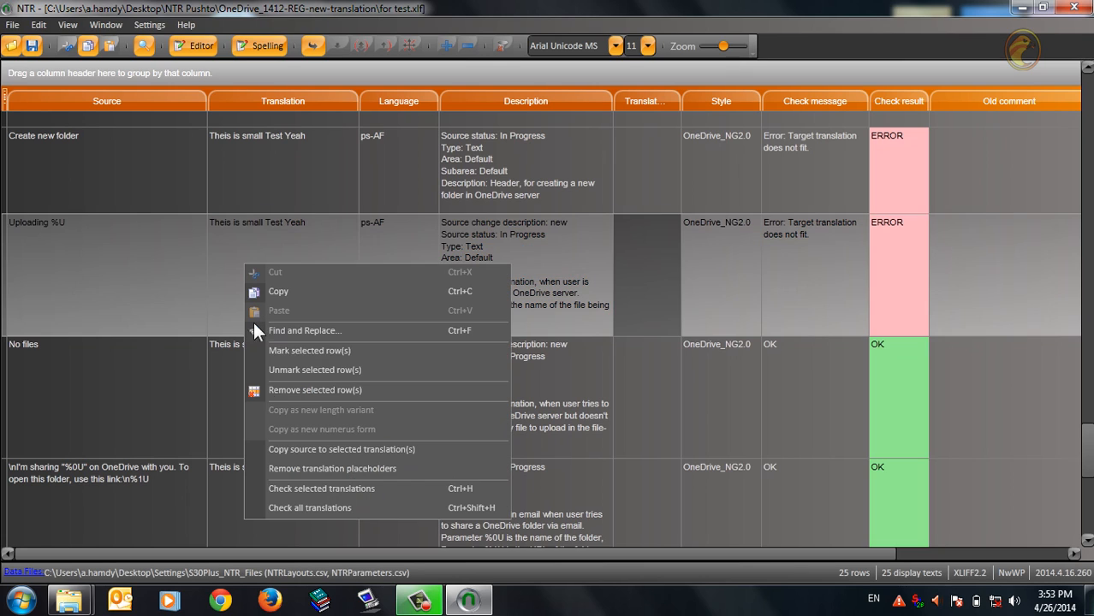
pyautogui.click(282, 488)
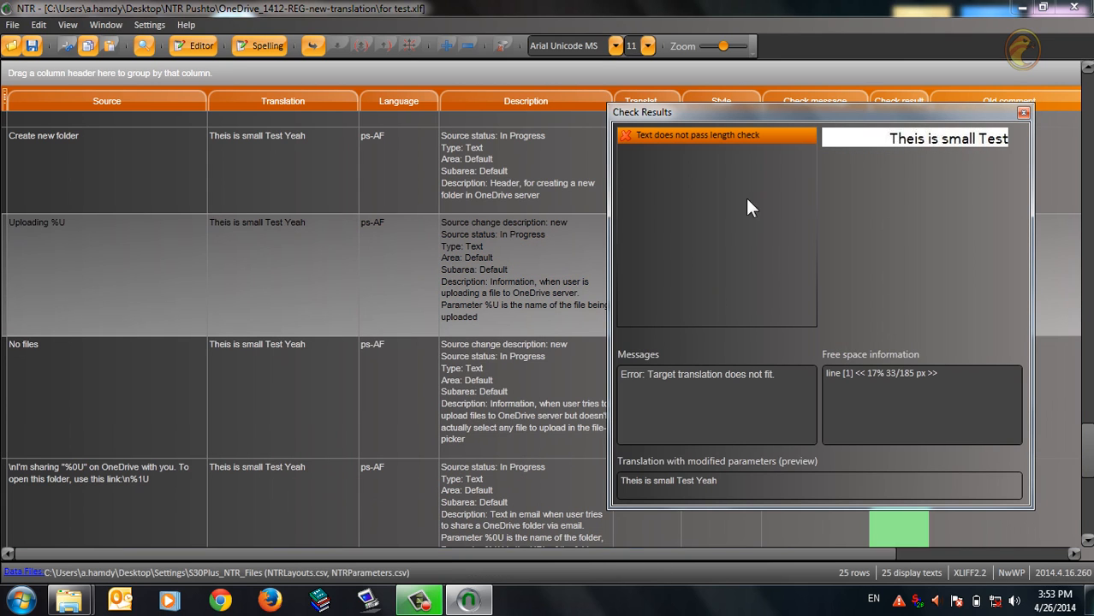
pyautogui.click(1023, 113)
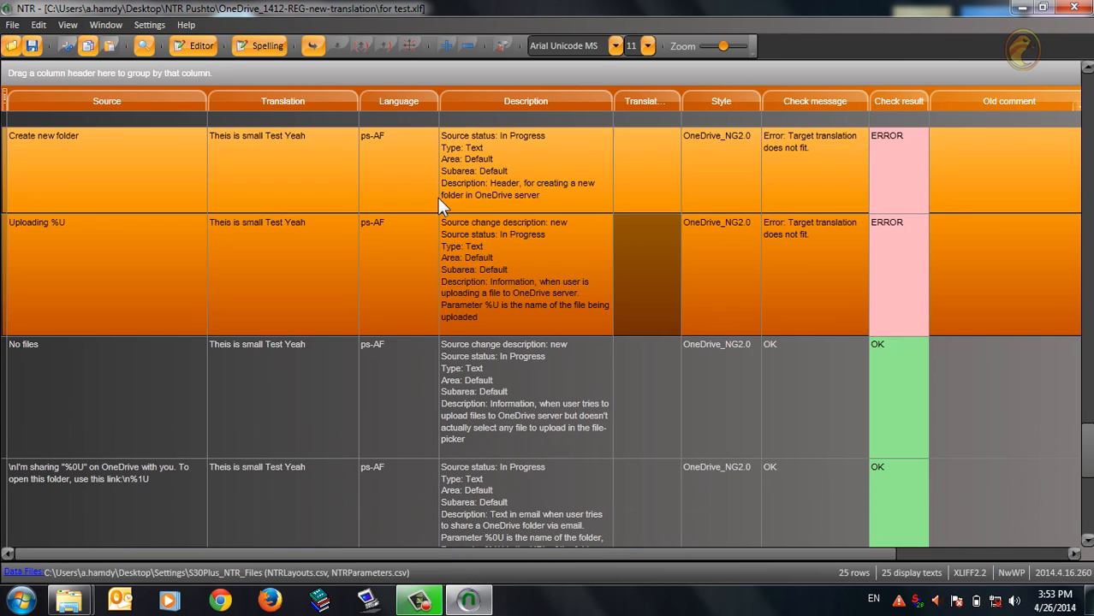
# Step: Shorten the "Uploading %U" translation to "Theis is small Test" and recheck that row
pyautogui.click(262, 252)
pyautogui.moveTo(289, 232); pyautogui.dragTo(353, 233)
pyautogui.press('BackSpace')
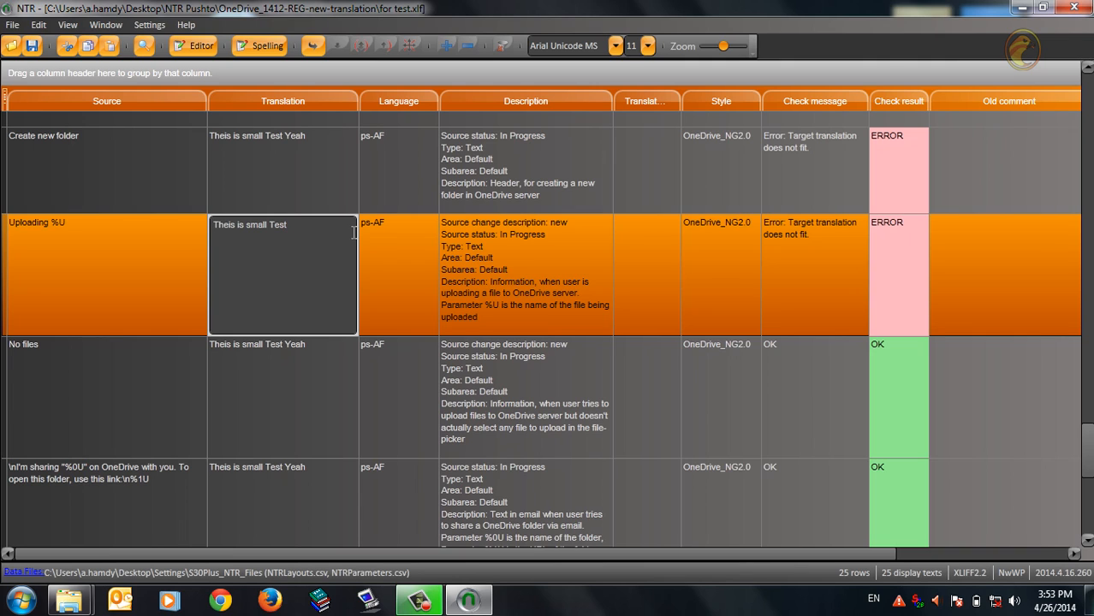
pyautogui.rightClick(304, 276)
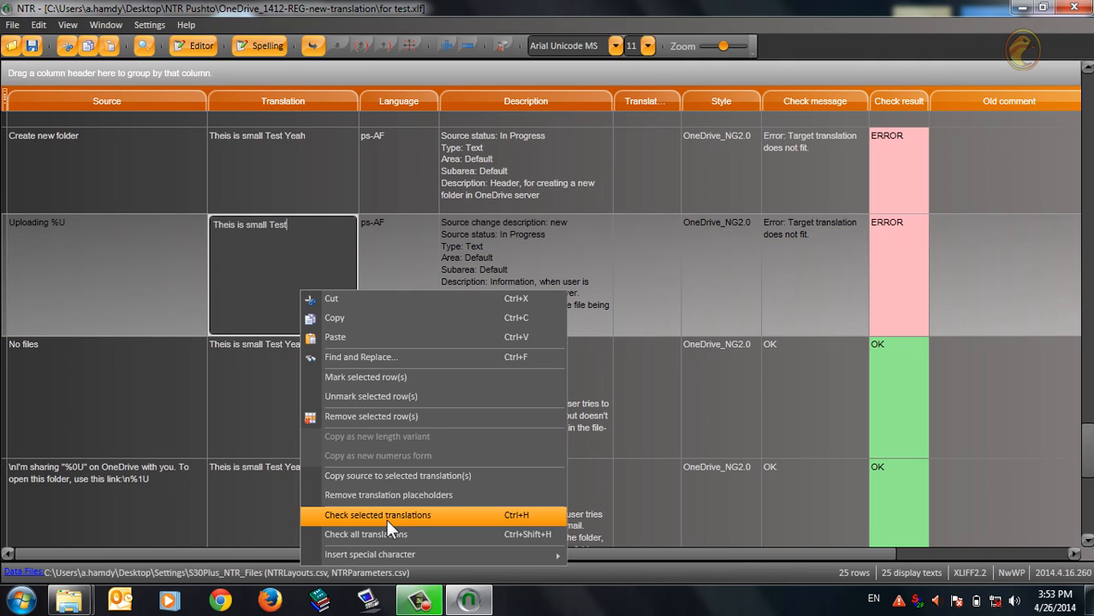
pyautogui.click(386, 518)
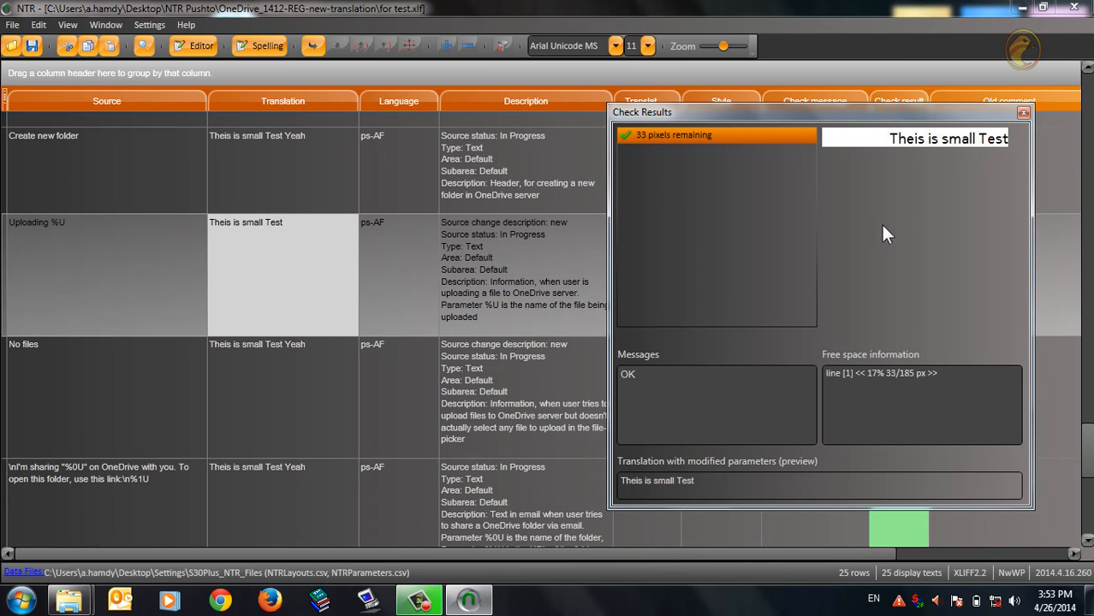
pyautogui.click(1021, 112)
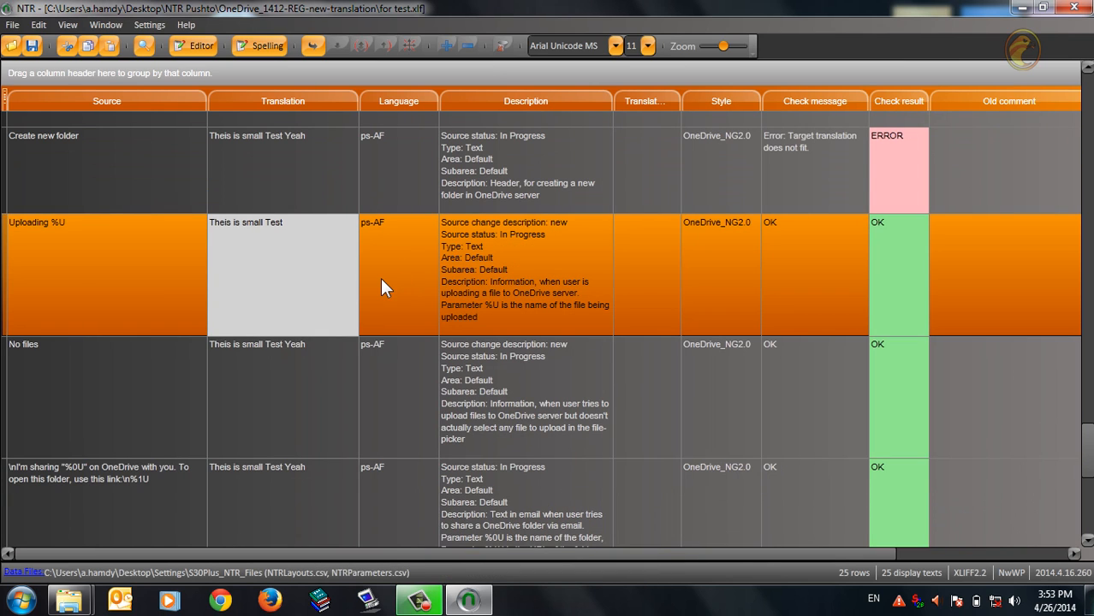
# Step: Save the translation file "for test.xlf" and close it
pyautogui.scroll(5, 383, 287)
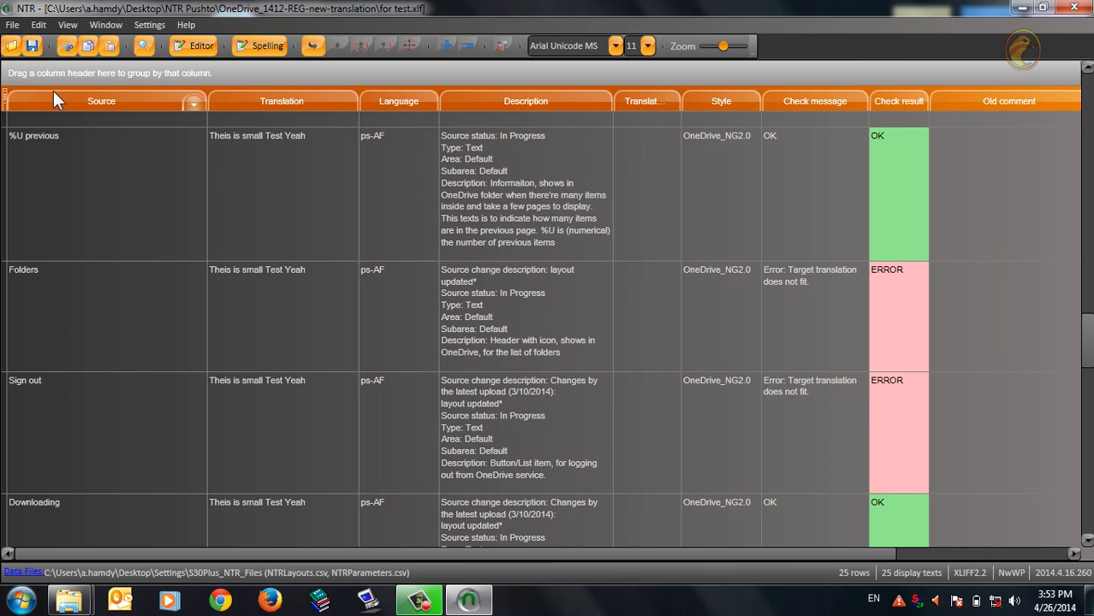
pyautogui.click(35, 47)
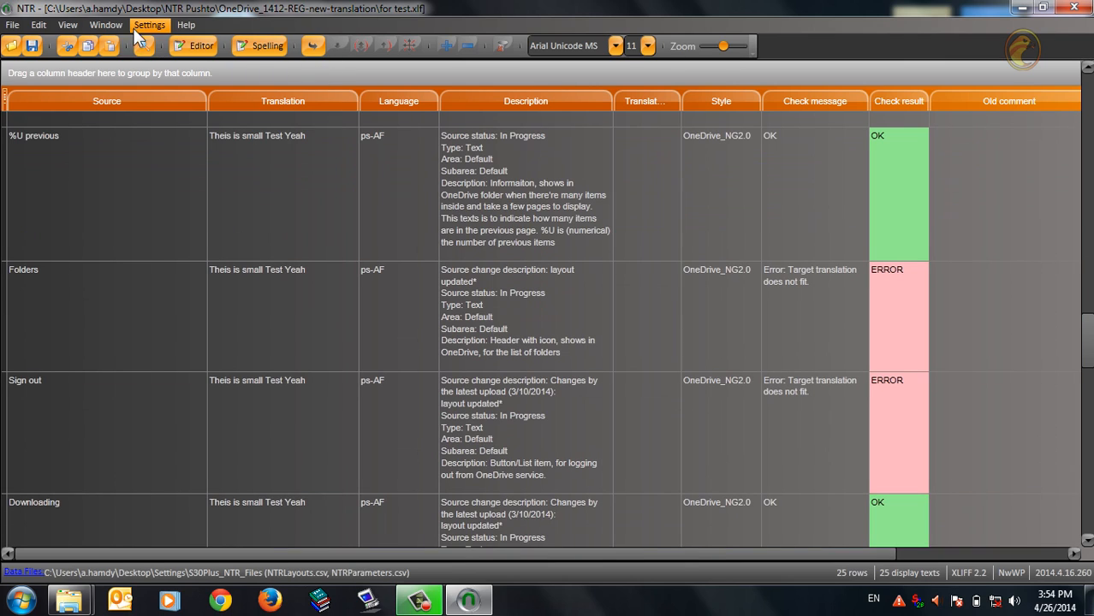
pyautogui.click(12, 25)
pyautogui.click(34, 63)
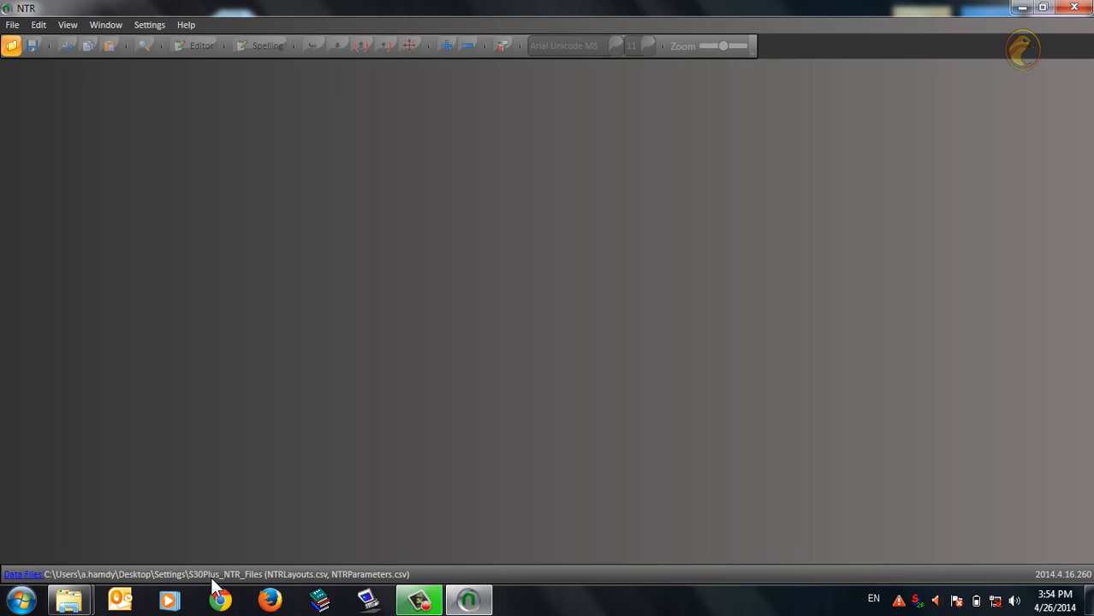
# Step: Look at the S30subcont_NTR_Files folder inside Settings in Windows Explorer, then return to NTR
pyautogui.moveTo(68, 599)
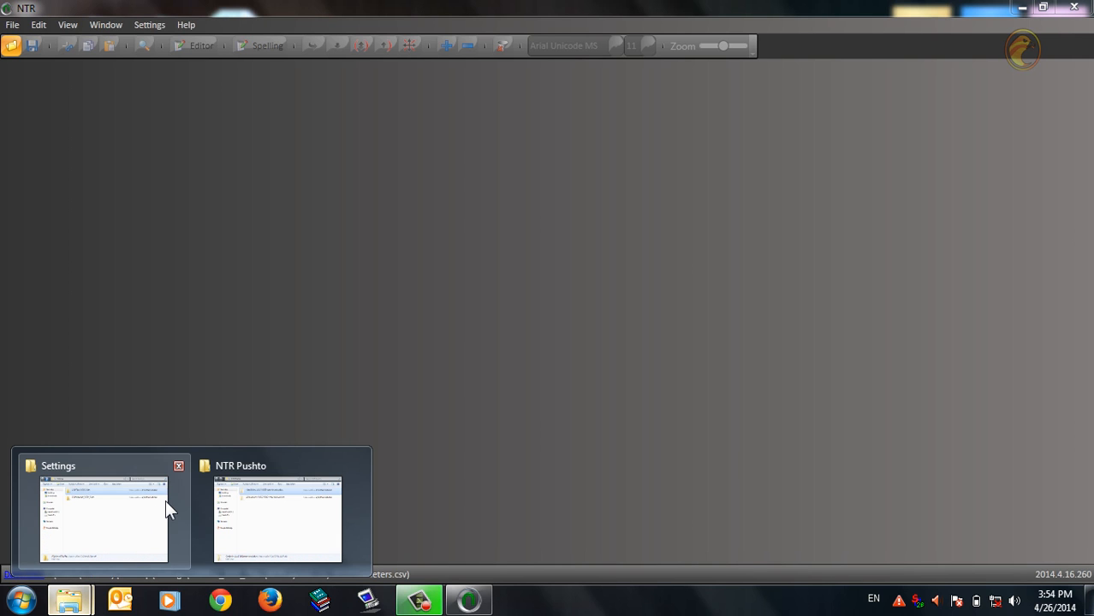
pyautogui.click(166, 509)
pyautogui.click(181, 362)
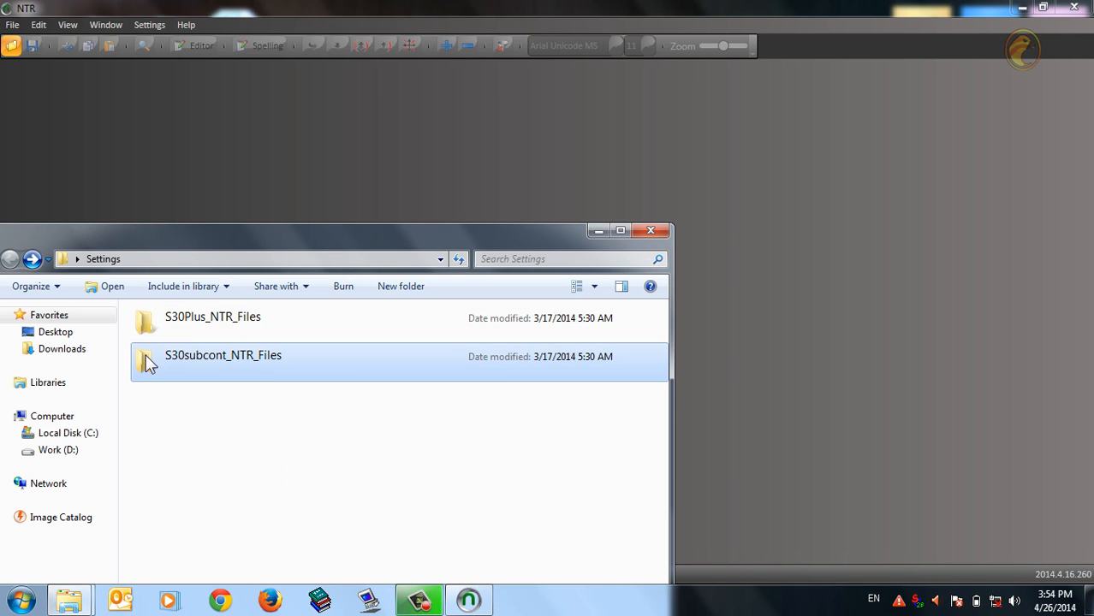
pyautogui.click(245, 171)
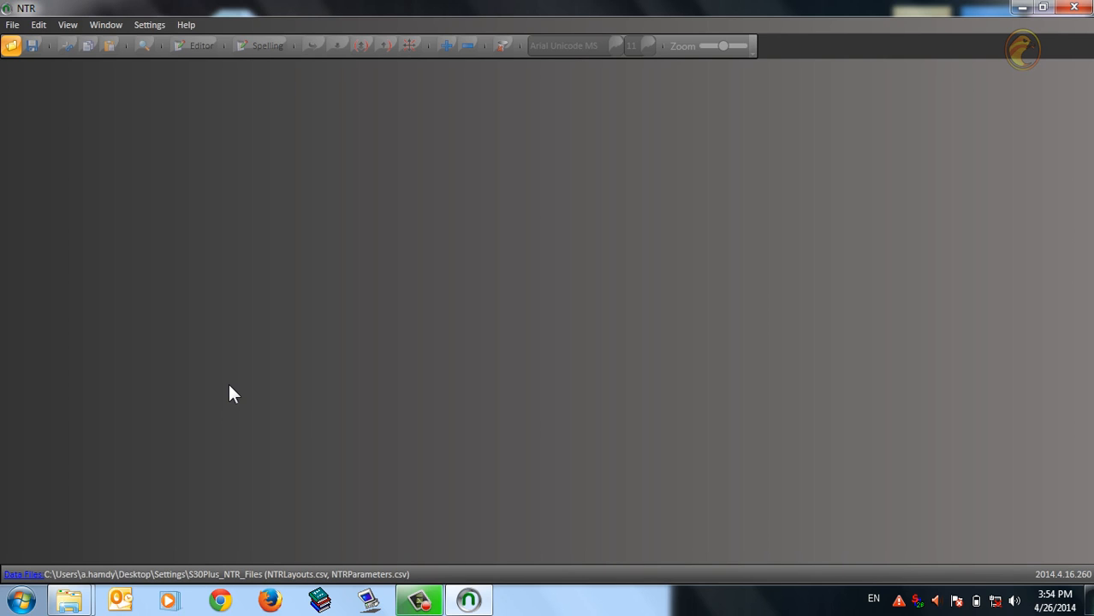
# Step: Set the NTR data file location to NTRLayouts in the S30subcont_NTR_Files folder under Settings
pyautogui.click(21, 576)
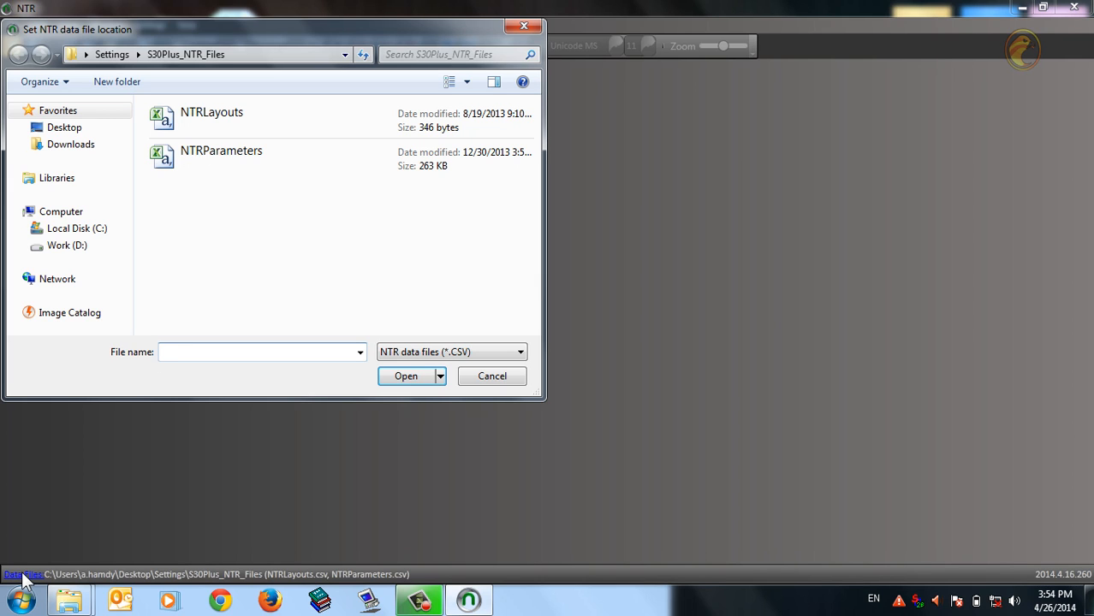
pyautogui.click(104, 54)
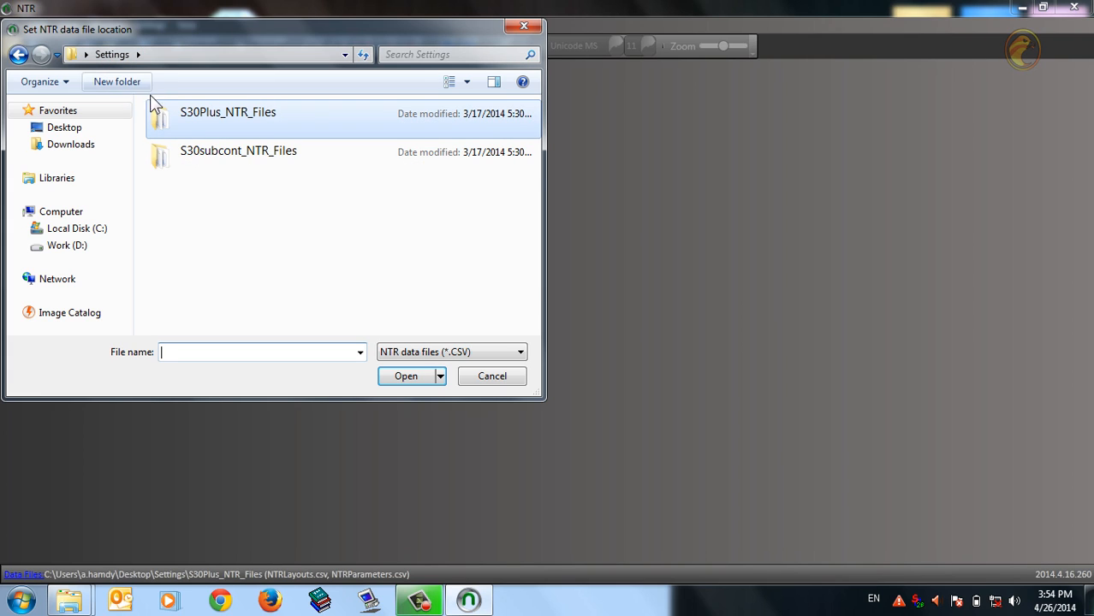
pyautogui.click(158, 111)
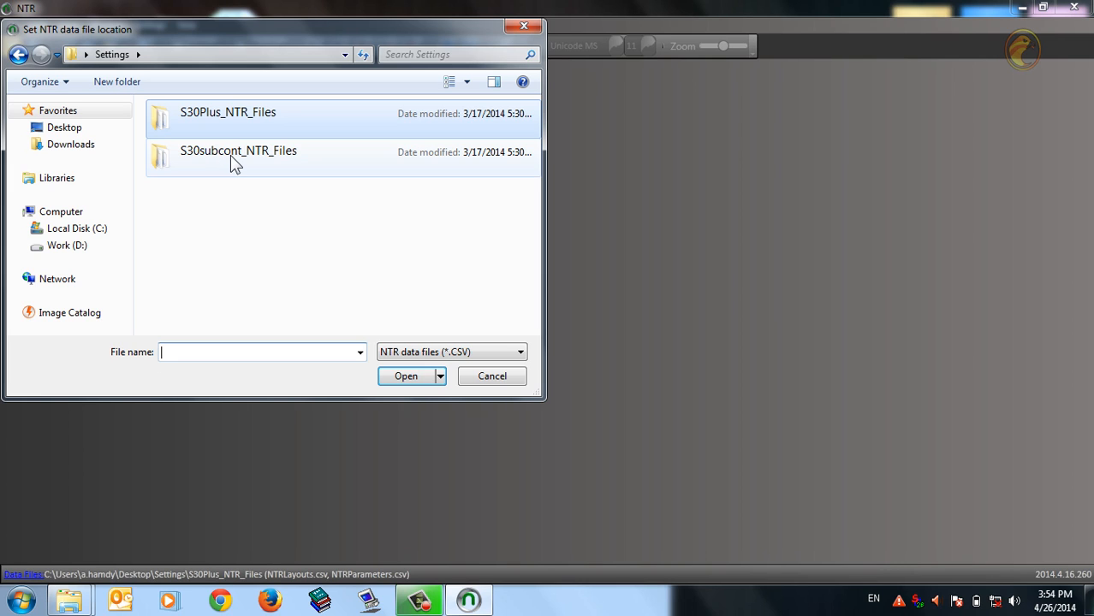
pyautogui.doubleClick(232, 160)
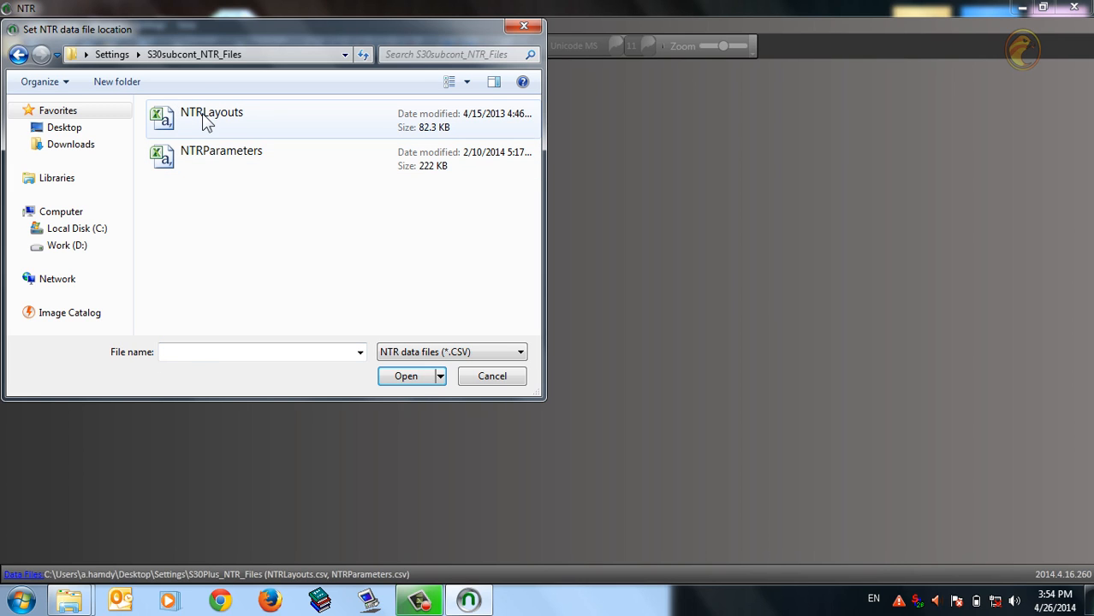
pyautogui.click(205, 123)
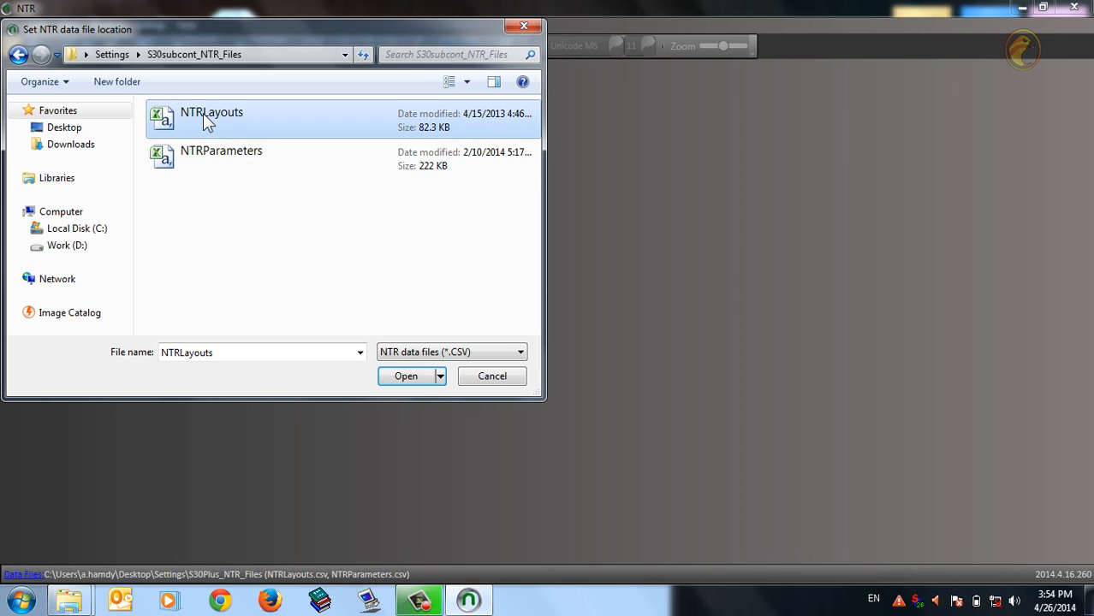
pyautogui.click(407, 378)
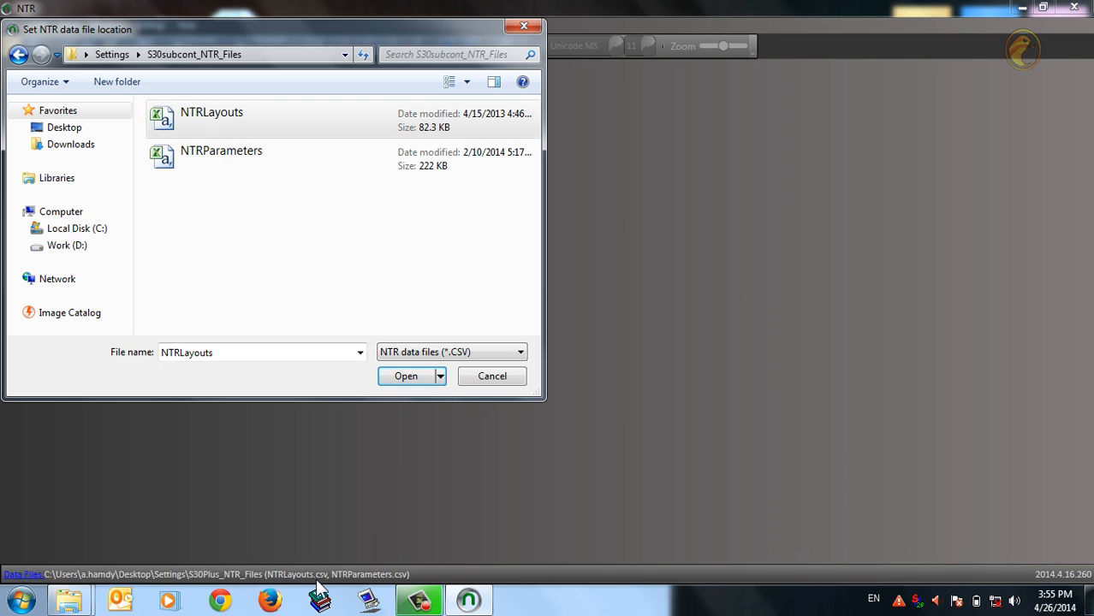
pyautogui.click(417, 382)
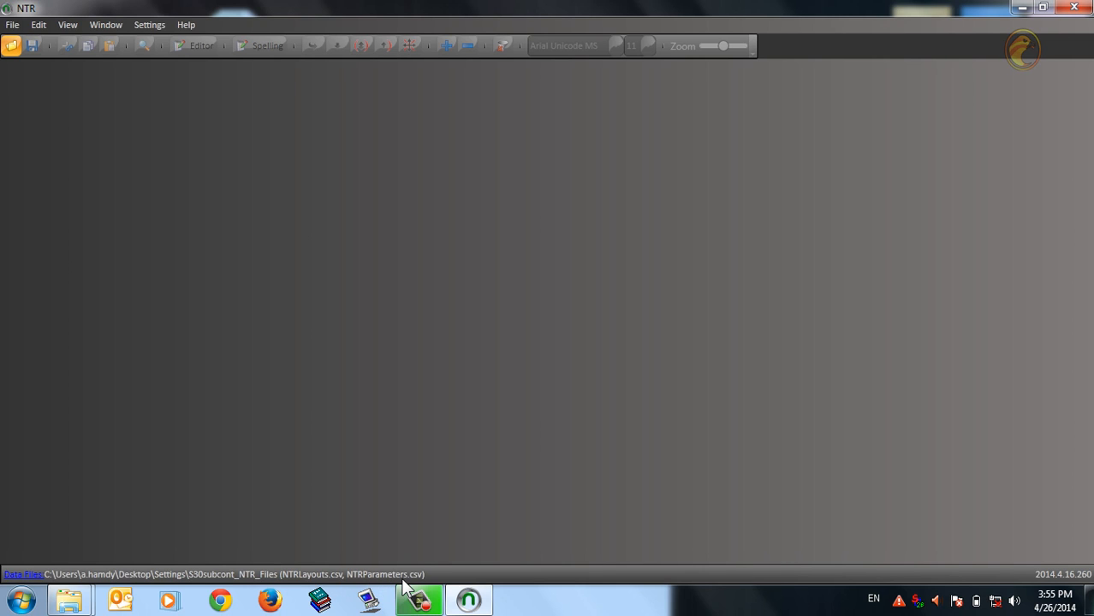
# Step: Choose NTRParameters from the S30subcont_NTR_Files folder as an NTR data file
pyautogui.click(32, 580)
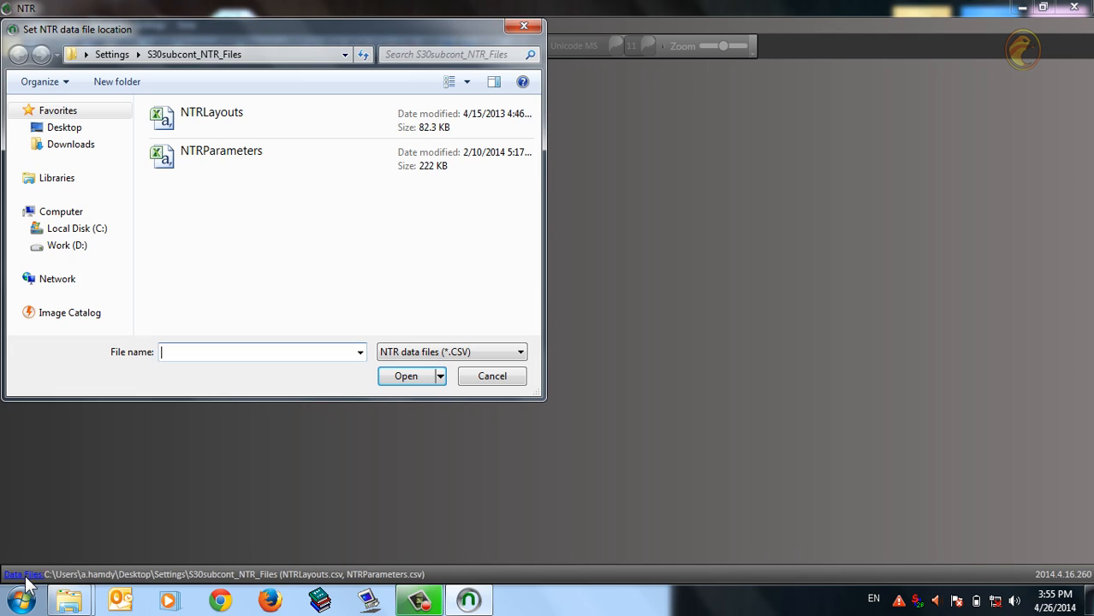
pyautogui.click(190, 164)
pyautogui.click(414, 378)
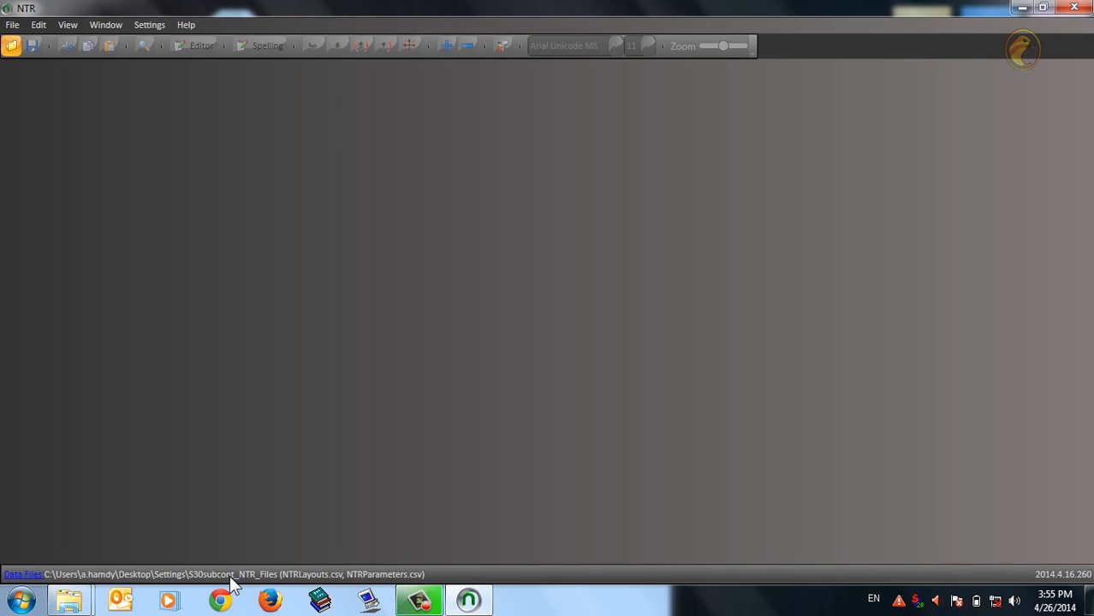
# Step: Open s30subcont_2014_03_17_11_10_16_en-GB-Pushto.xlf from the s30subcont-1412-REG-new-translation folder inside NTR Pushto
pyautogui.click(10, 49)
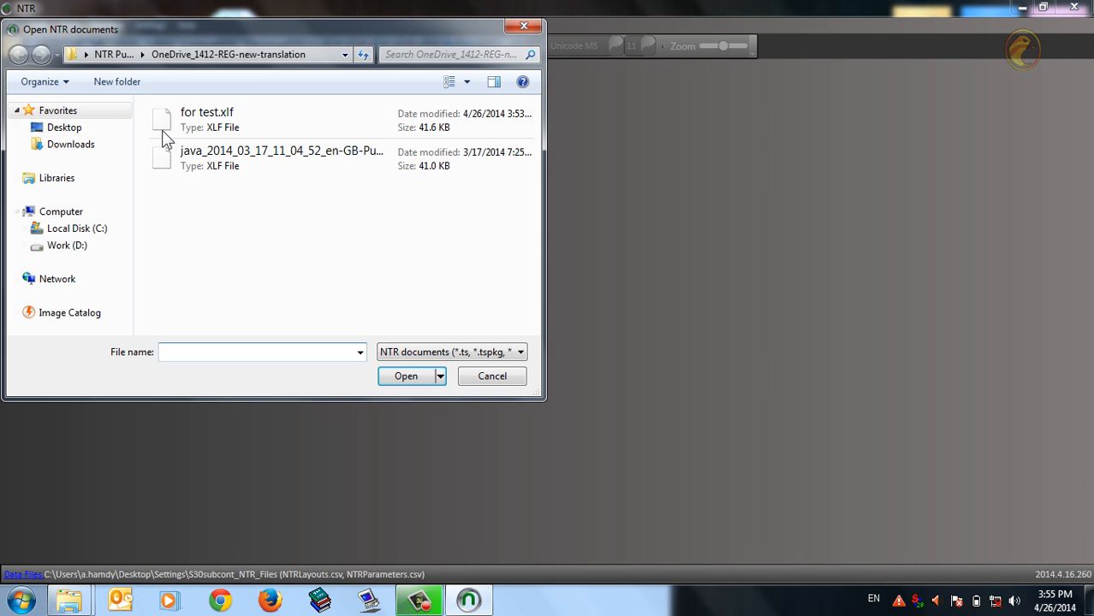
pyautogui.click(125, 53)
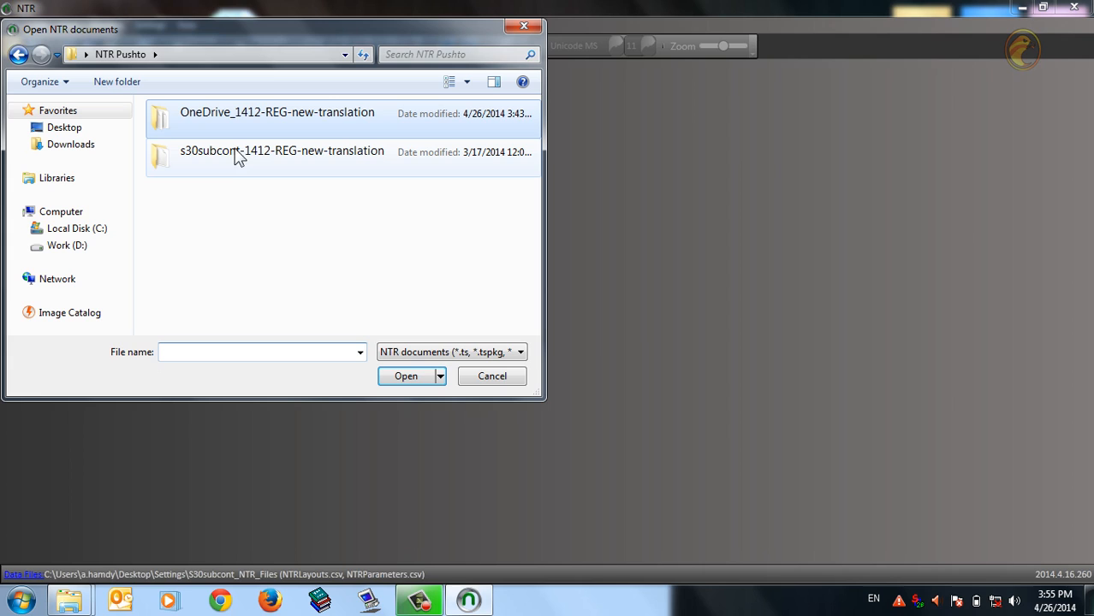
pyautogui.click(214, 163)
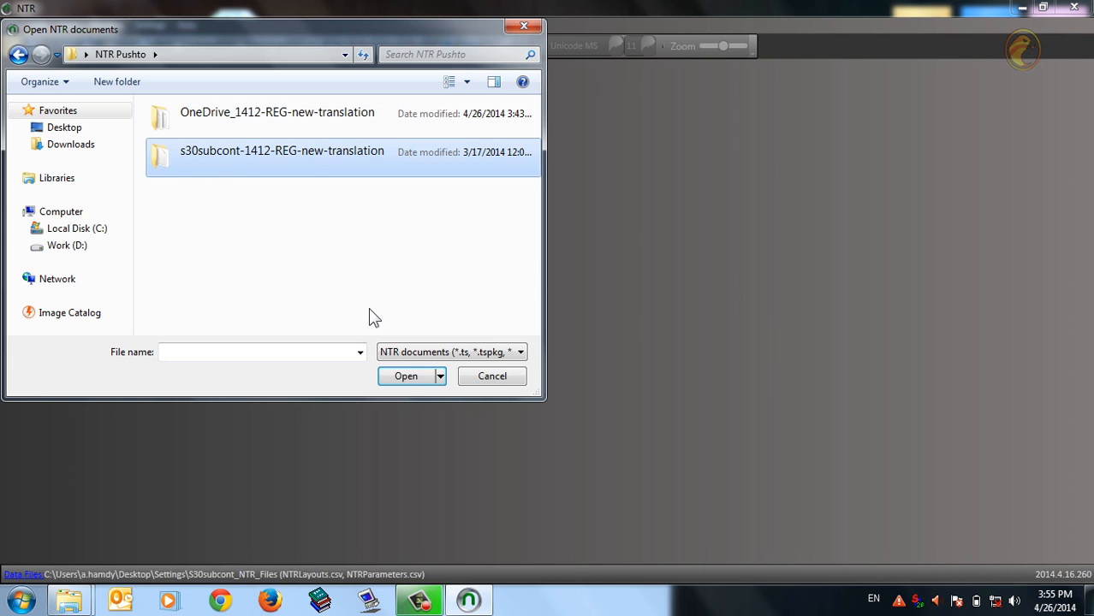
pyautogui.click(406, 381)
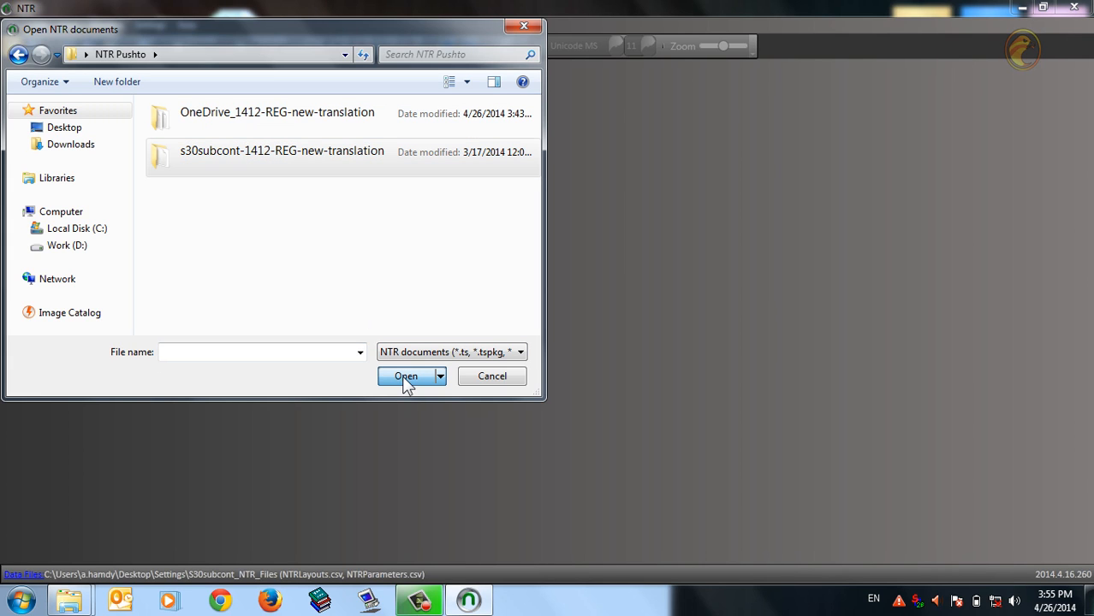
pyautogui.click(182, 124)
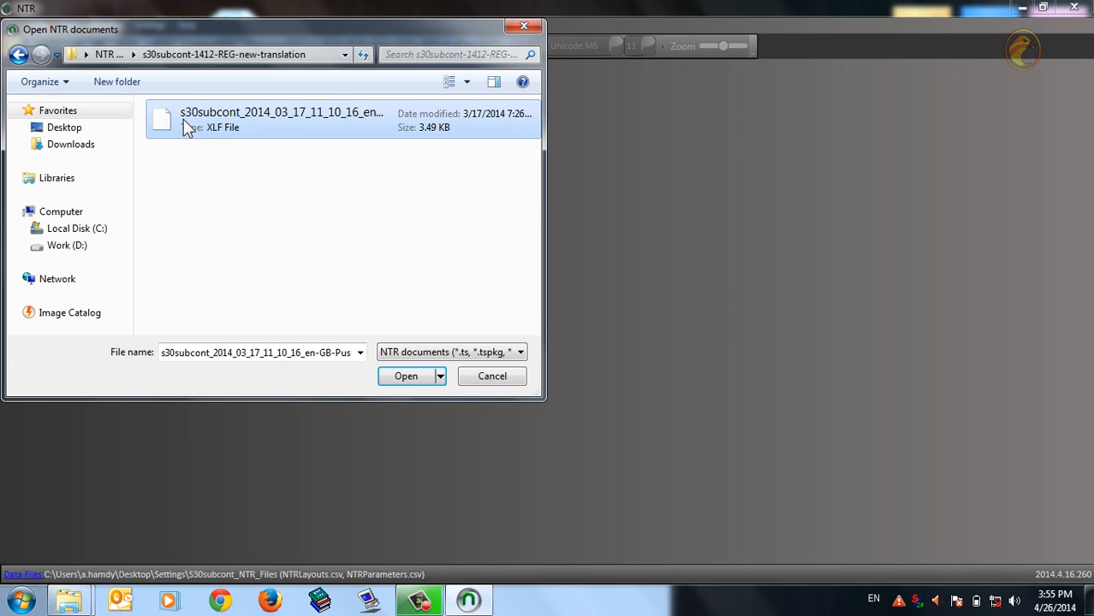
pyautogui.moveTo(156, 32); pyautogui.dragTo(287, 140)
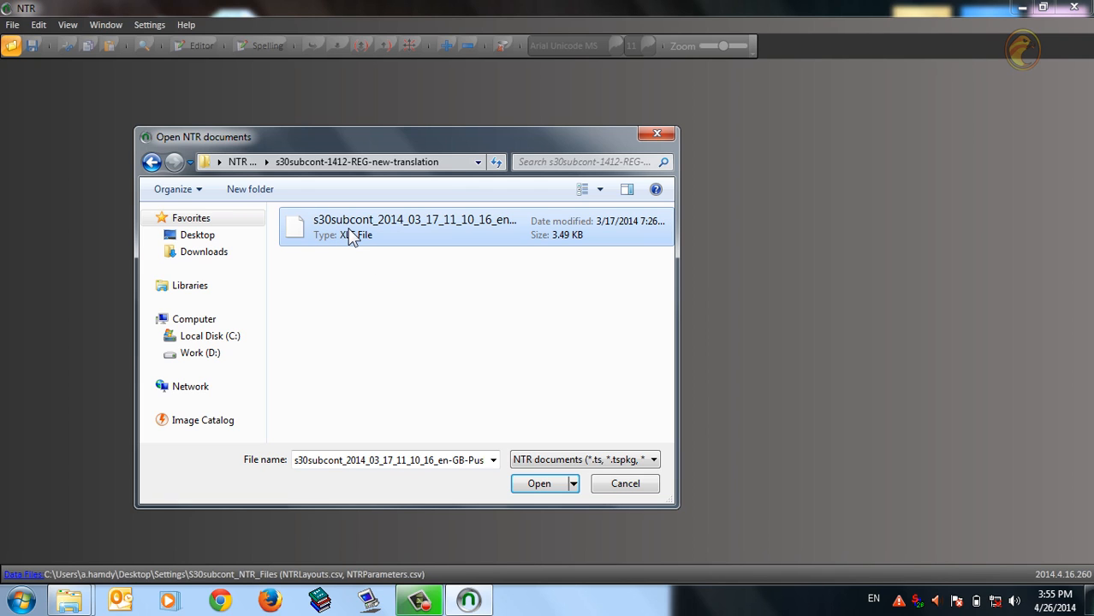
pyautogui.click(550, 481)
# Step: Examine the SIM1 rejected and SIM2 rejected rows, their Translation cells and the available translation check commands
pyautogui.click(96, 159)
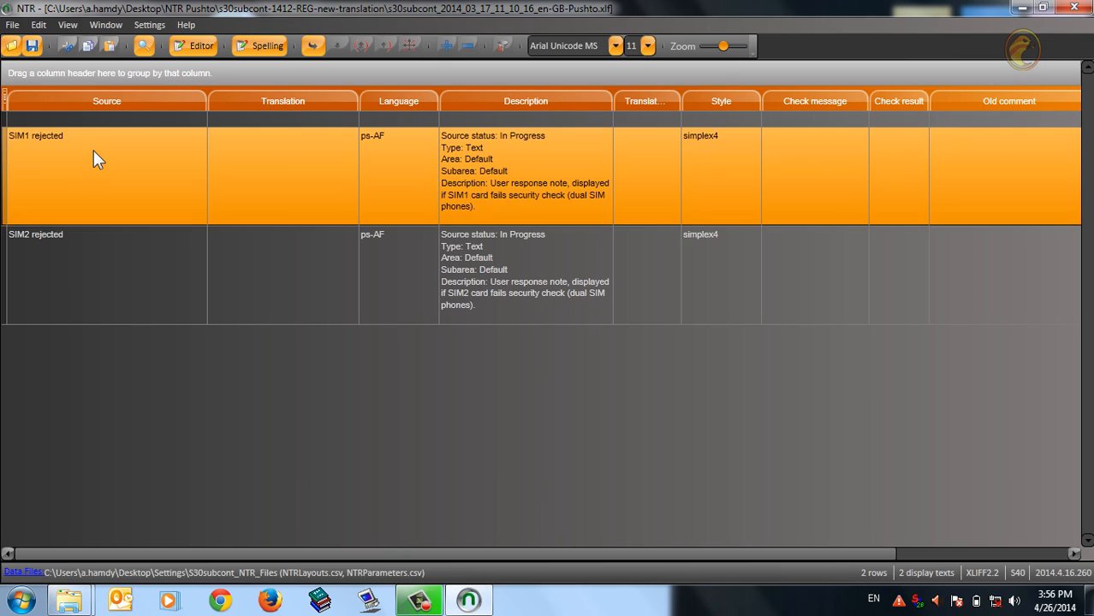
pyautogui.click(285, 172)
pyautogui.click(275, 295)
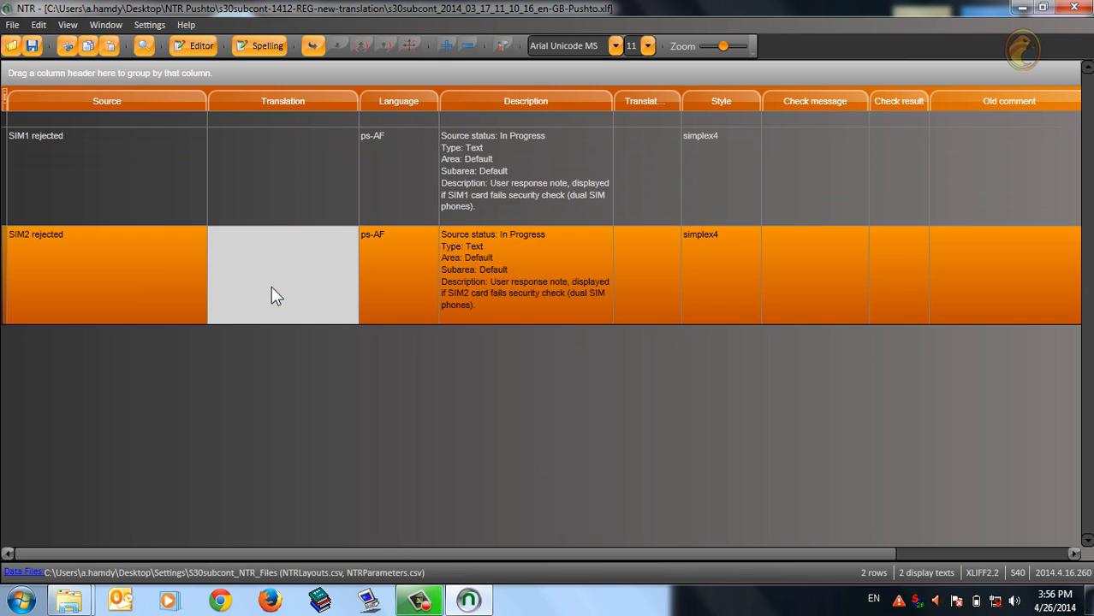
pyautogui.click(292, 176)
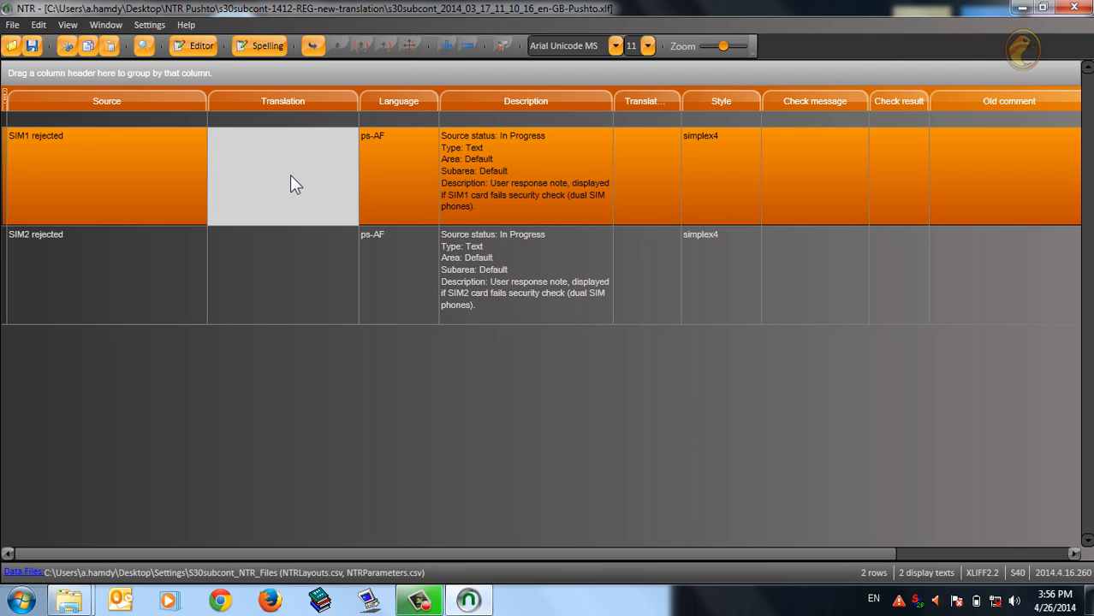
pyautogui.rightClick(290, 174)
pyautogui.click(436, 151)
pyautogui.rightClick(436, 151)
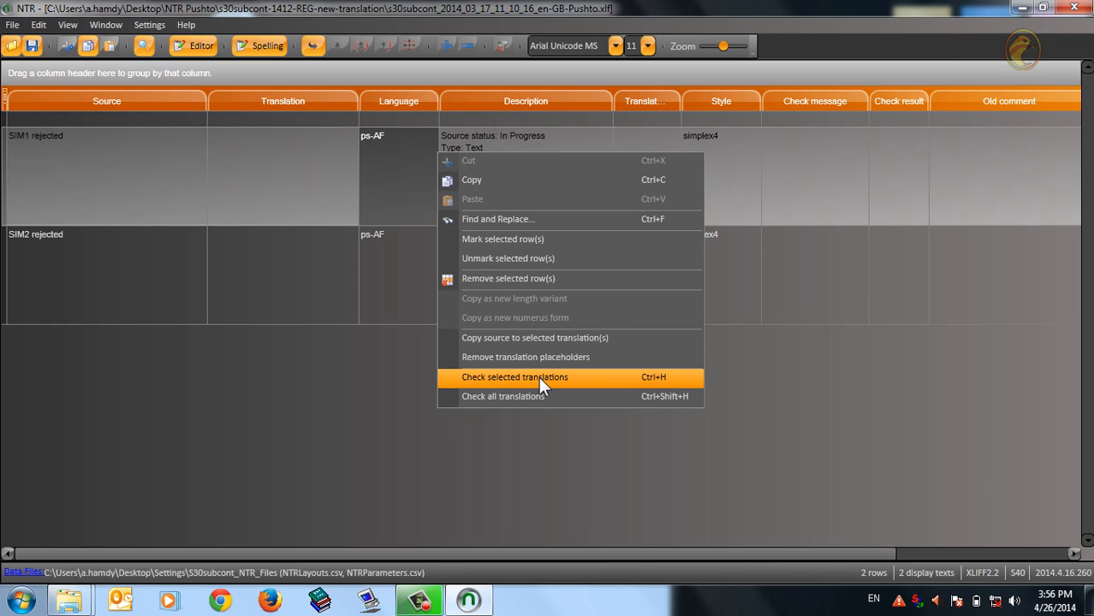
pyautogui.click(314, 171)
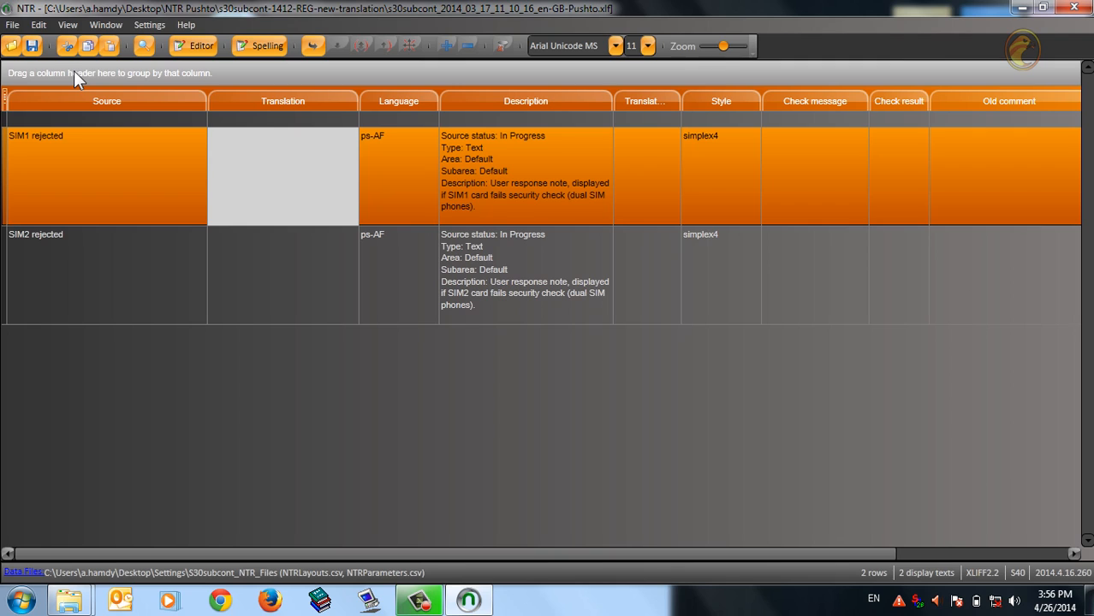
# Step: Close NTR and the Settings folder window in Windows Explorer
pyautogui.click(12, 25)
pyautogui.click(829, 5)
pyautogui.click(1077, 11)
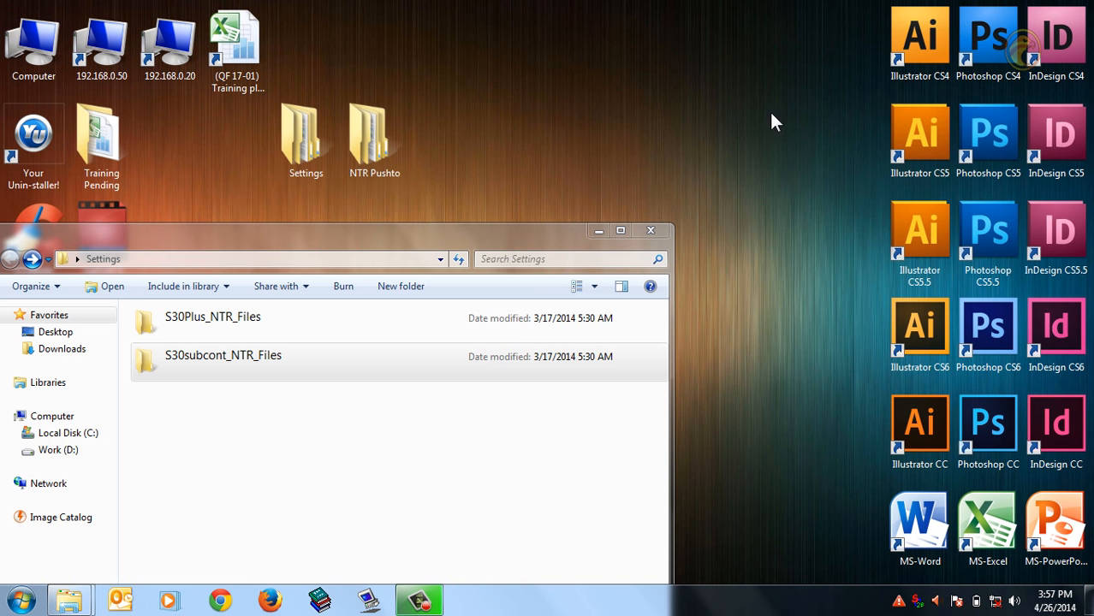
pyautogui.moveTo(466, 235); pyautogui.dragTo(572, 52)
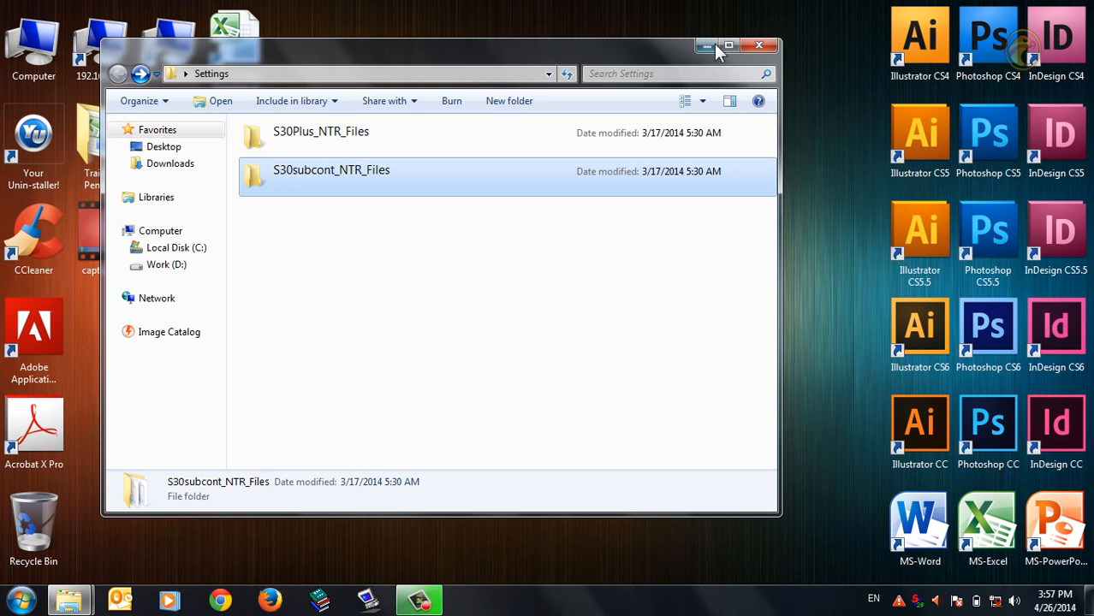
pyautogui.click(762, 47)
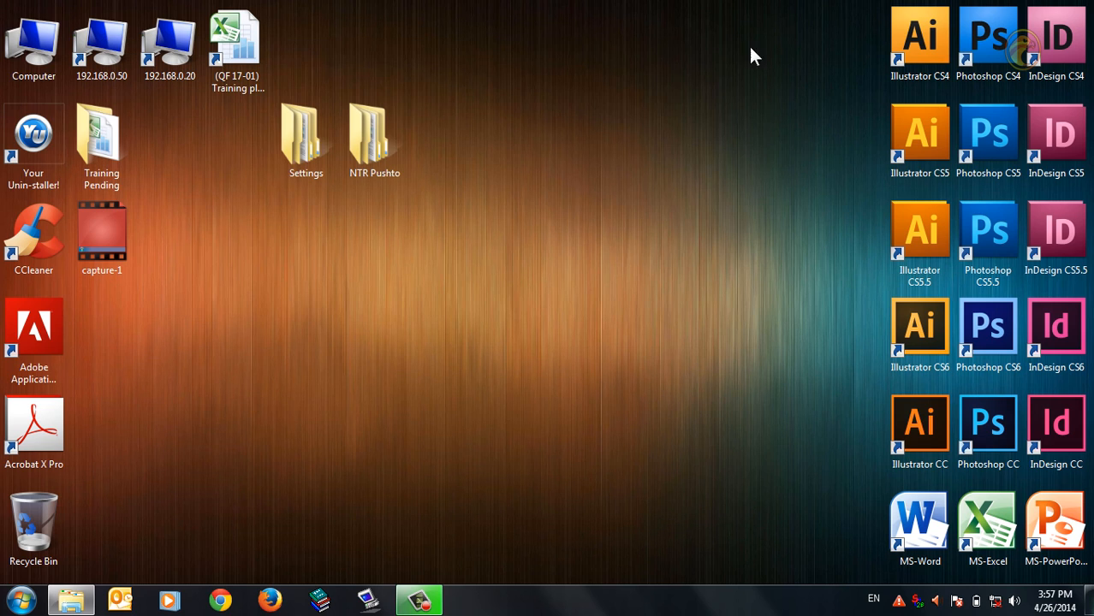
# Step: Delete "for test.xlf" from the OneDrive_1412-REG-new-translation folder inside NTR Pushto
pyautogui.click(71, 602)
pyautogui.moveTo(287, 79); pyautogui.dragTo(366, 96)
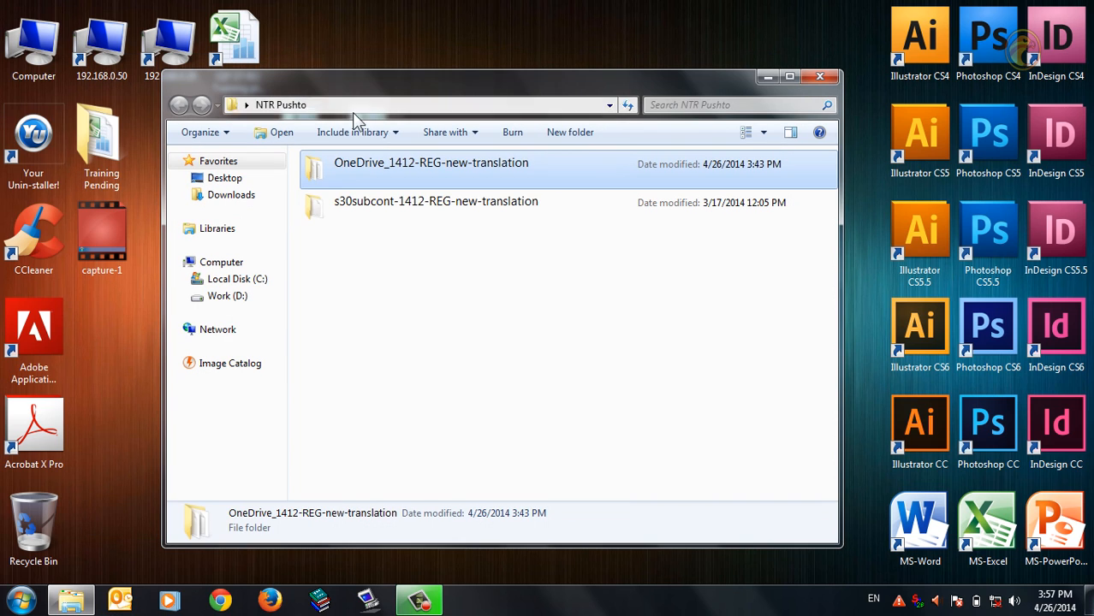
pyautogui.doubleClick(341, 182)
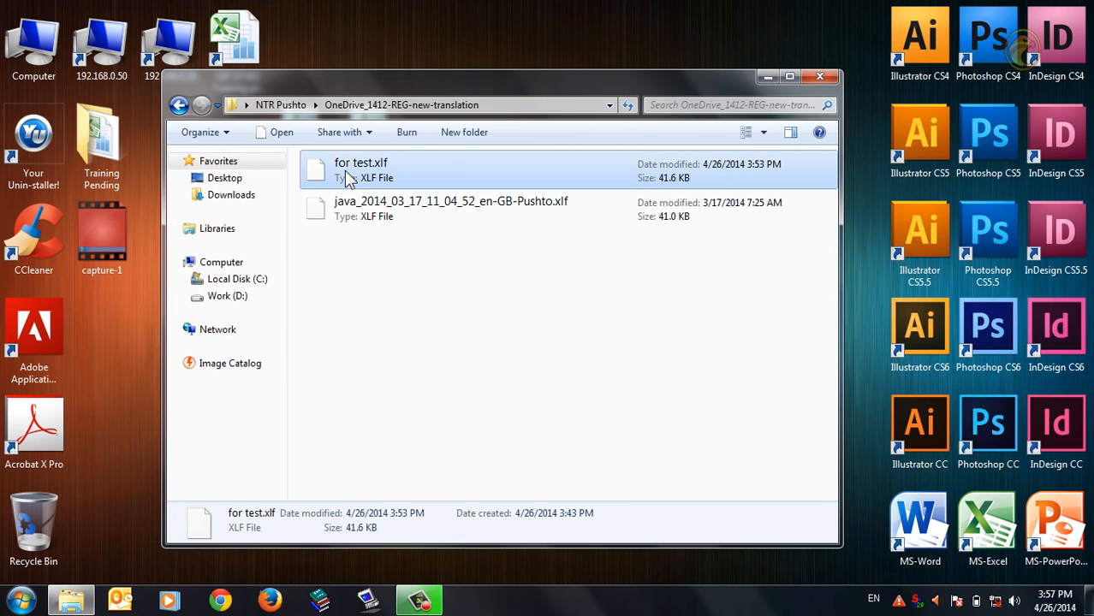
pyautogui.press('Delete')
pyautogui.press('Return')
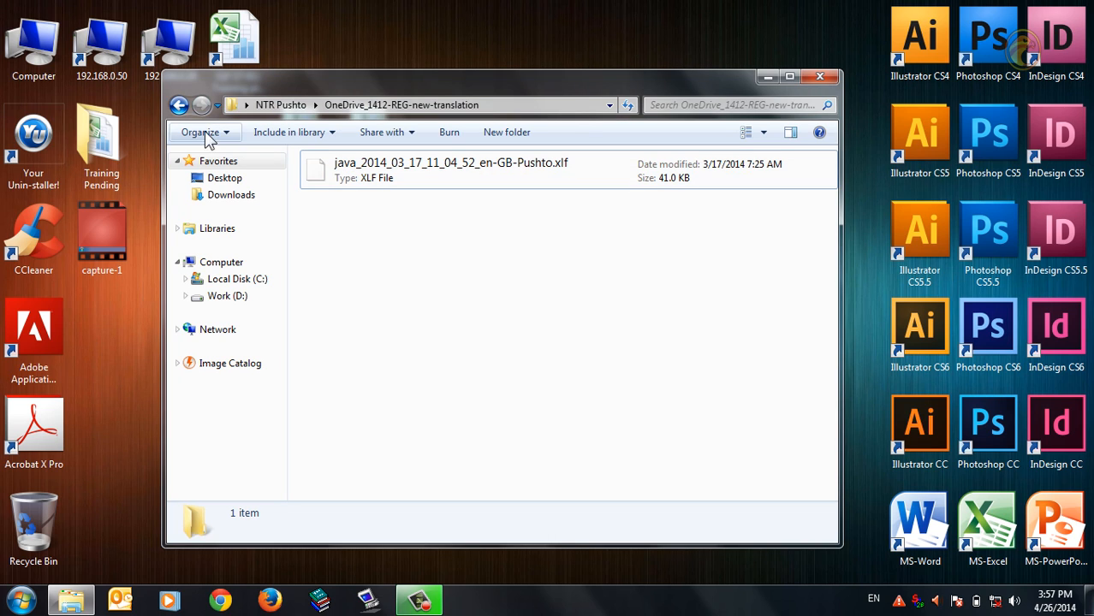
# Step: Go back to NTR Pushto, look at the archive options for both translation folders, and close the folder window
pyautogui.click(179, 104)
pyautogui.moveTo(372, 259); pyautogui.dragTo(449, 174)
pyautogui.rightClick(387, 178)
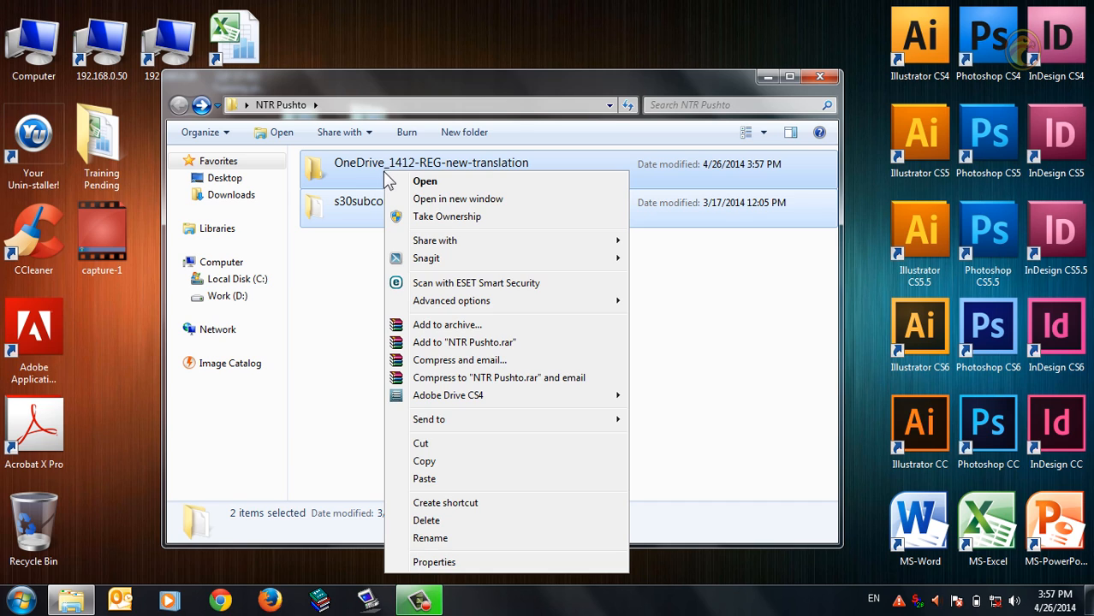
pyautogui.click(387, 178)
pyautogui.moveTo(524, 284); pyautogui.dragTo(334, 179)
pyautogui.click(818, 79)
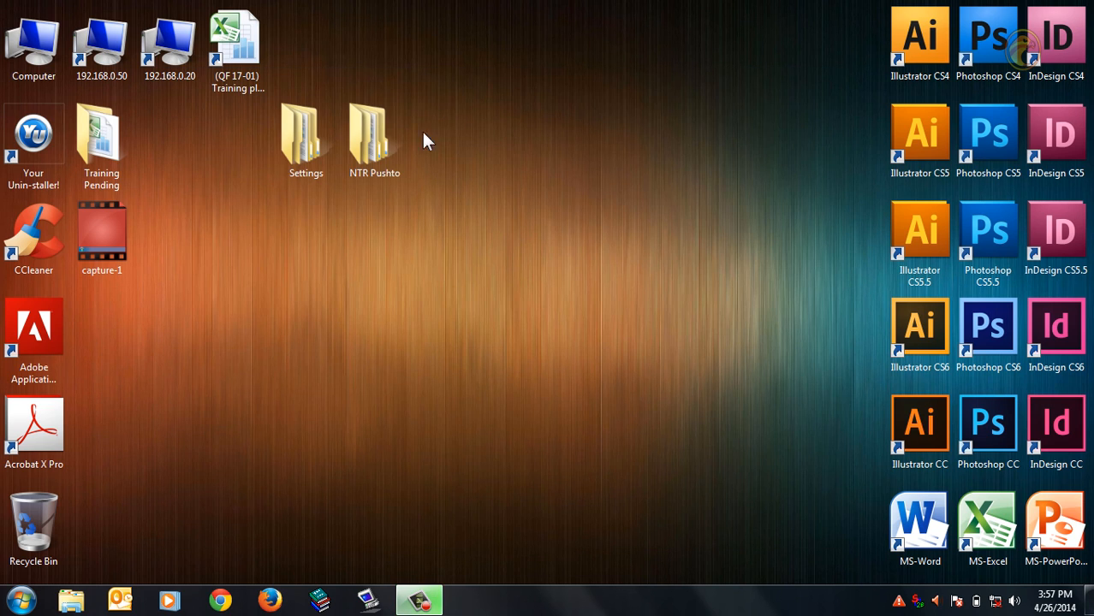
# Step: Compress the NTR Pushto desktop folder to "NTR Pushto.rar" and place the archive below the Settings folder
pyautogui.click(385, 142)
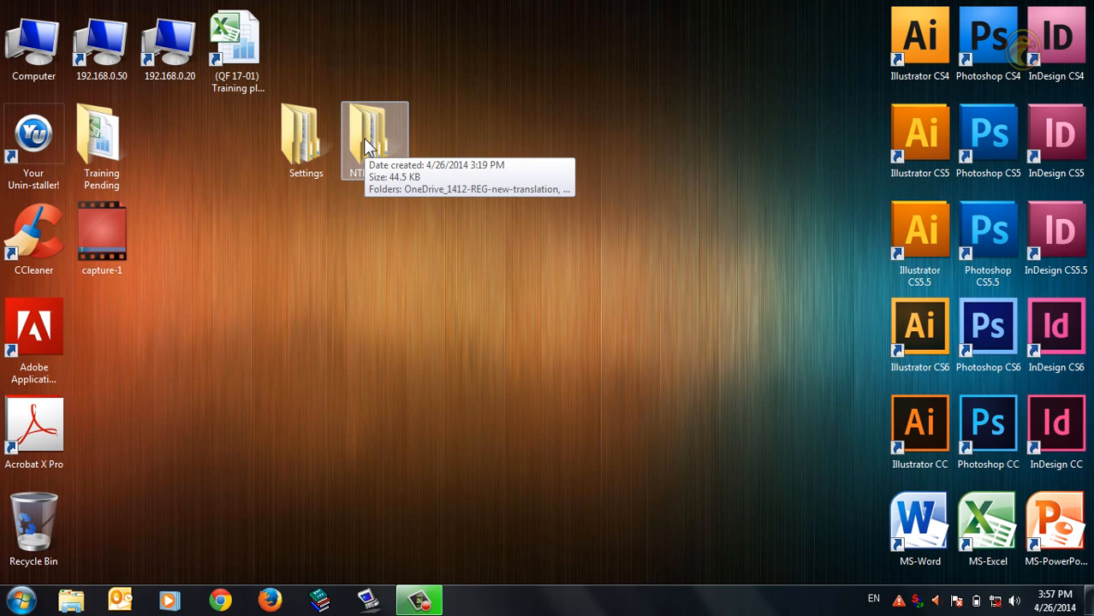
pyautogui.rightClick(368, 147)
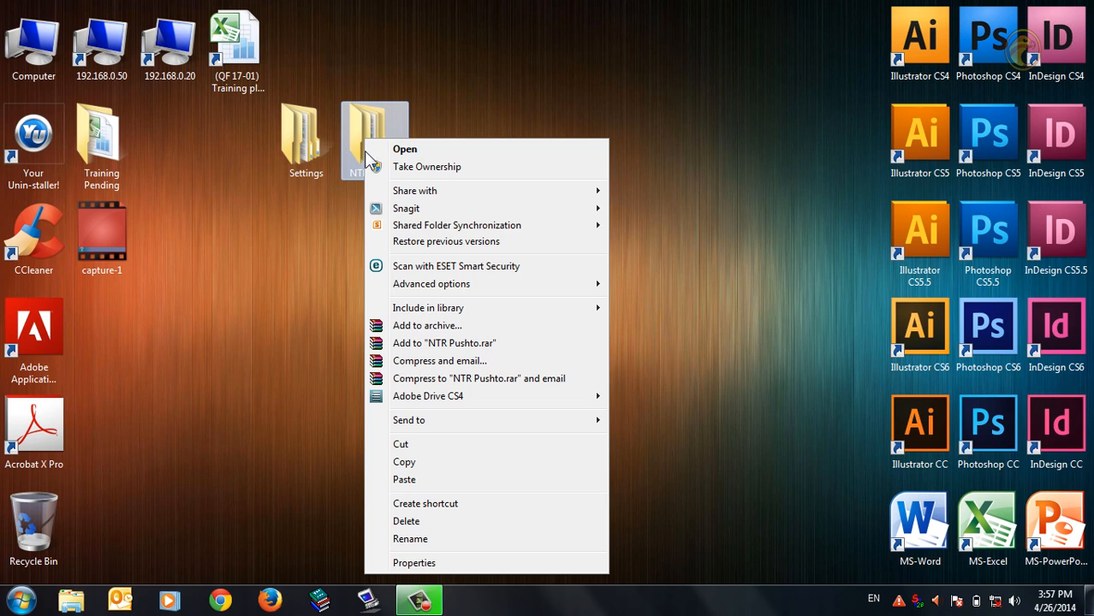
pyautogui.click(394, 345)
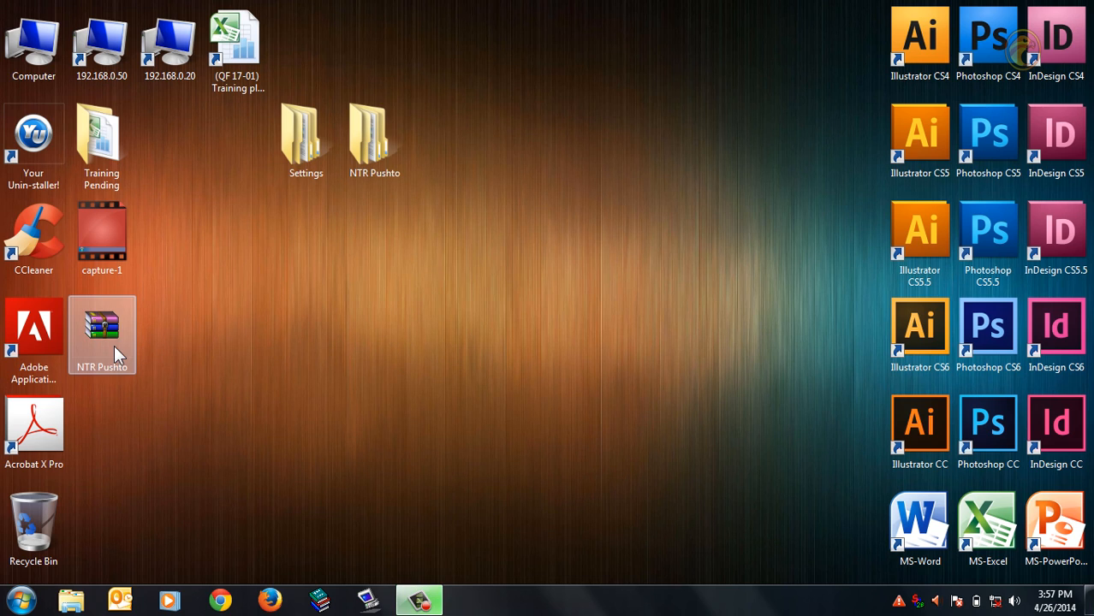
pyautogui.moveTo(114, 345); pyautogui.dragTo(317, 252)
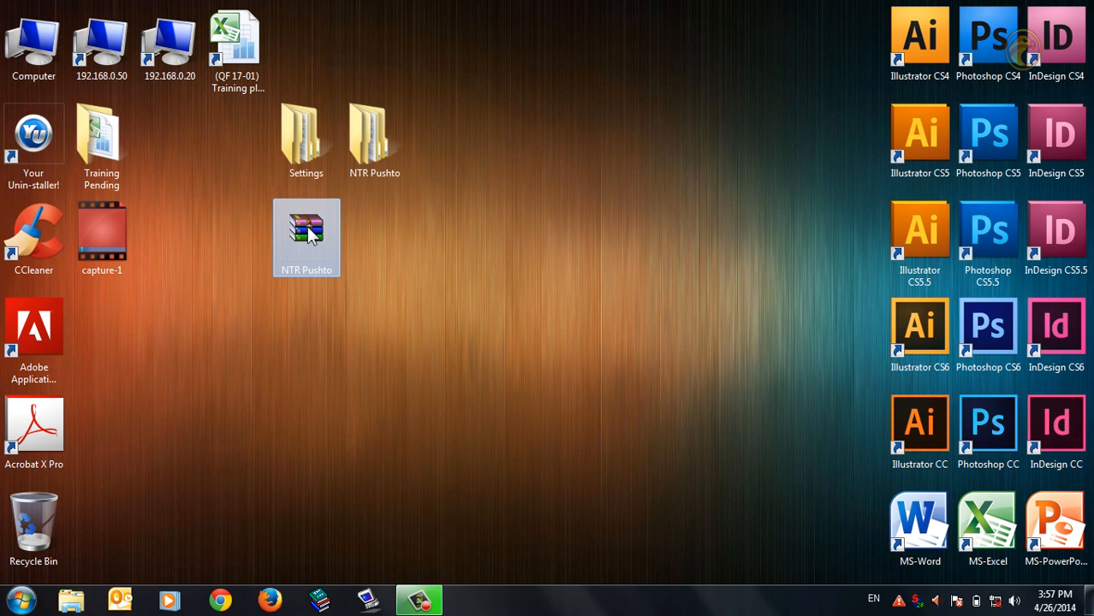
pyautogui.moveTo(397, 244); pyautogui.dragTo(223, 206)
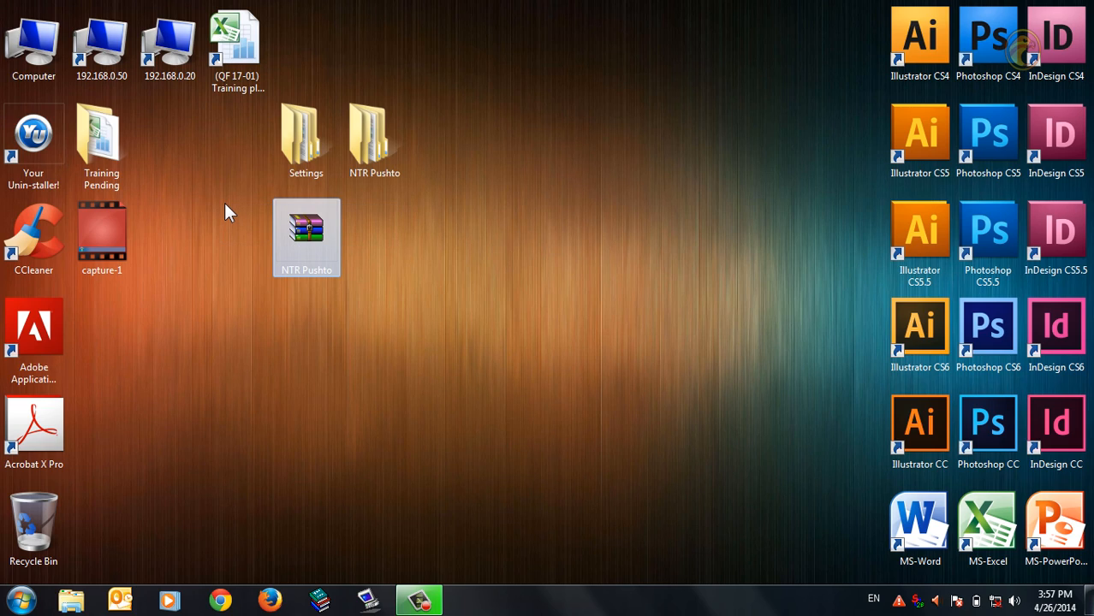